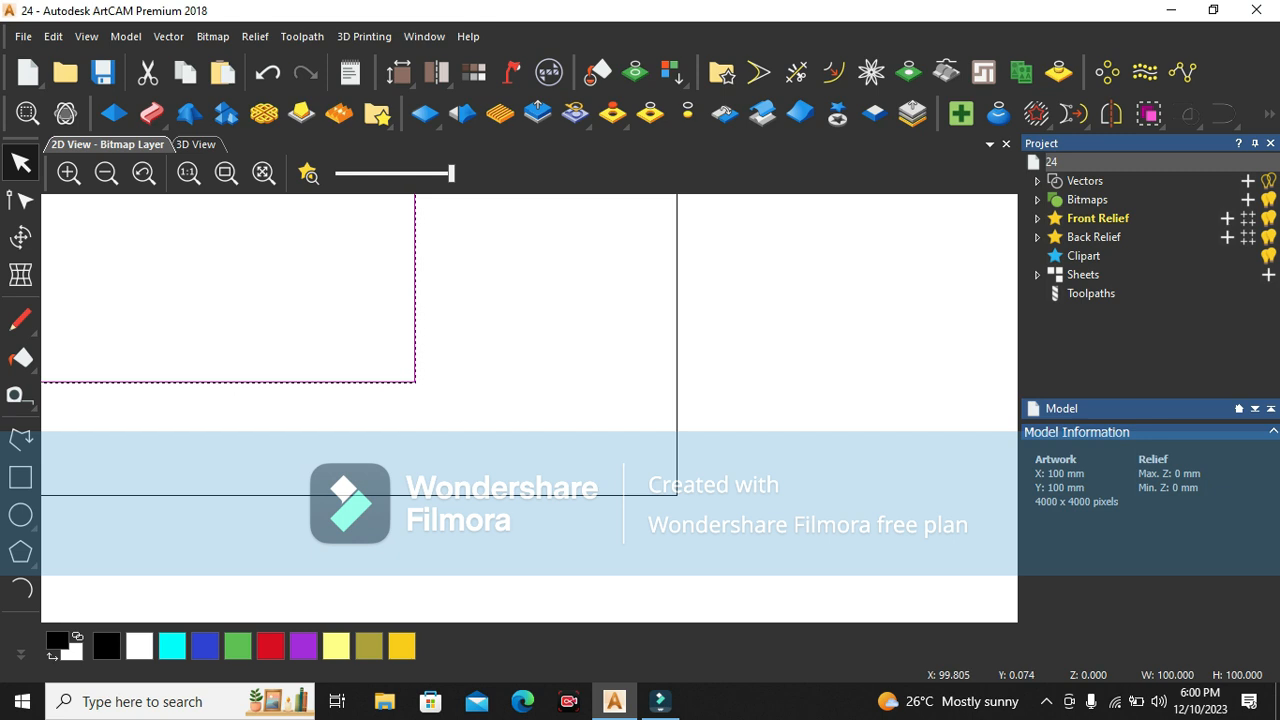
- Nudge the selected 100 mm square right toward the right edge of the model boundary
key(Right)
key(Right)
key(Right)
key(Right)
key(Right)
key(Right)
key(Right)
key(Right)
key(Right)
key(Right)
key(Right)
key(Right)
key(Right)
key(Right)
key(Right)
key(Right)
key(Right)
key(Right)
key(Right)
key(Right)
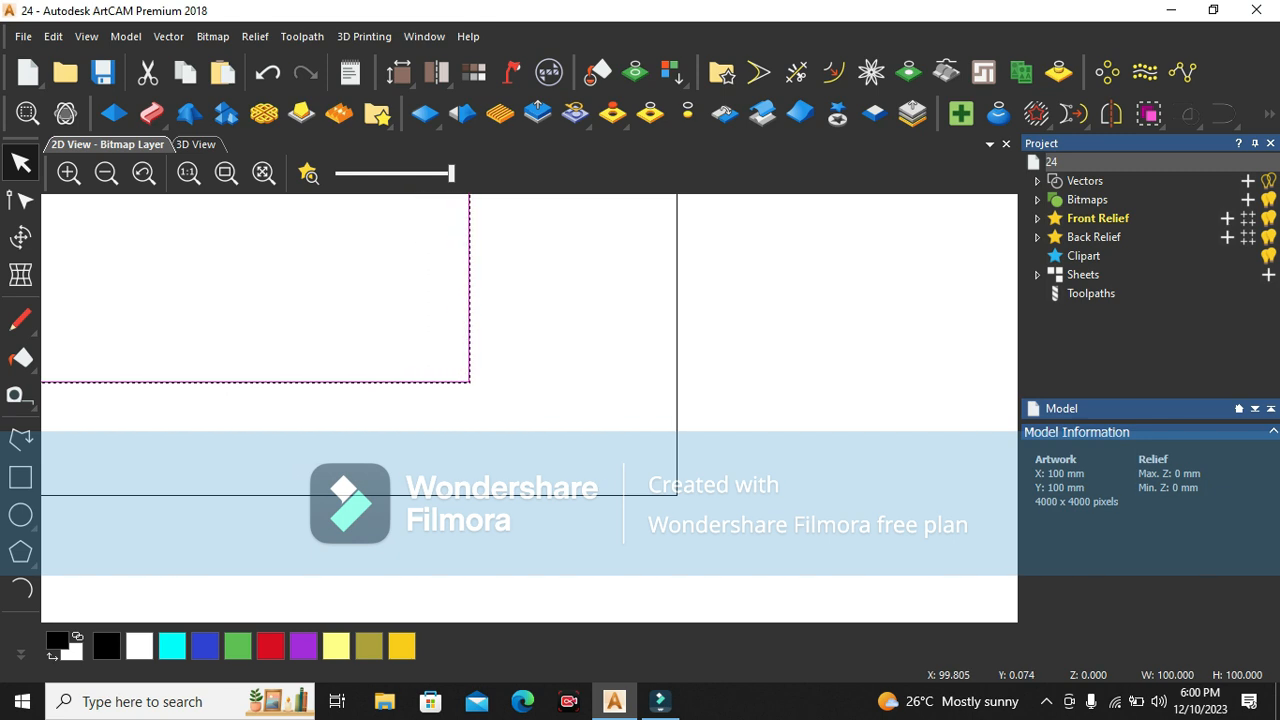
key(Right)
key(Right)
key(Right)
key(Right)
key(Right)
key(Right)
key(Right)
key(Right)
key(Right)
key(Right)
key(Right)
key(Right)
key(Right)
key(Right)
key(Right)
key(Right)
key(Right)
key(Right)
key(Right)
key(Right)
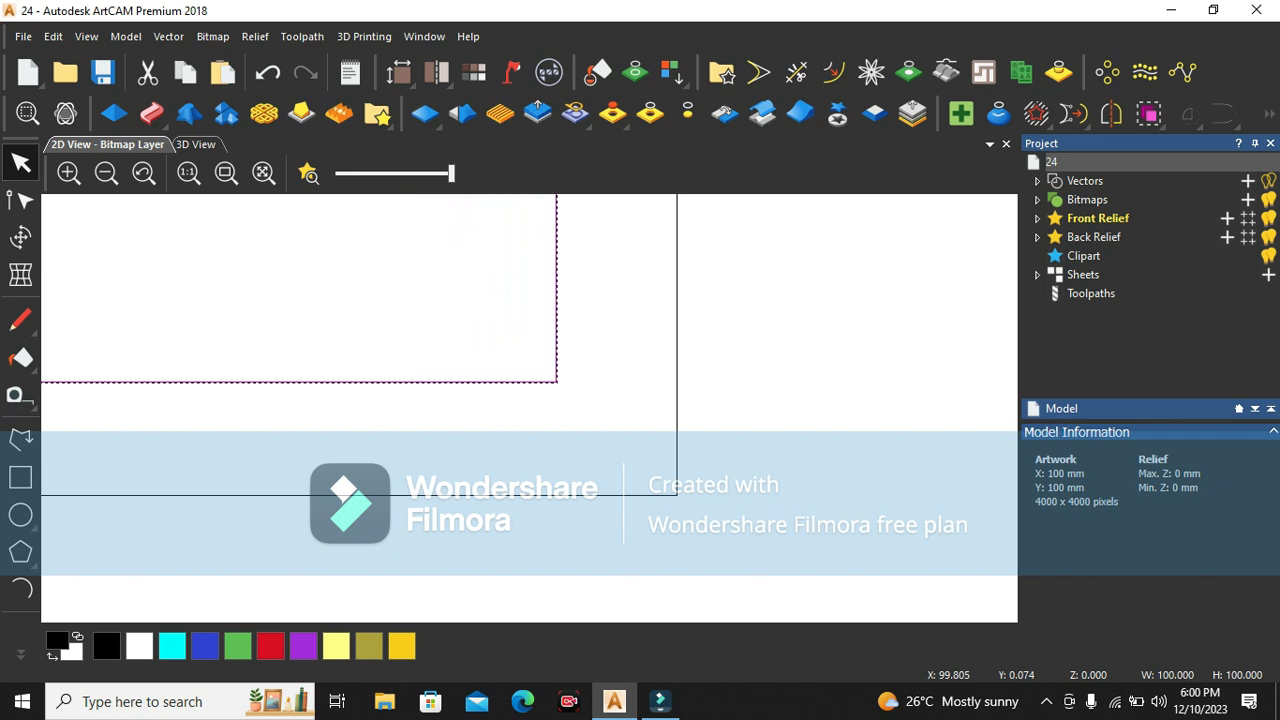
key(Right)
key(Right)
key(Right)
key(Right)
key(Right)
key(Right)
key(Right)
key(Right)
key(Right)
key(Right)
key(Right)
key(Right)
key(Right)
key(Right)
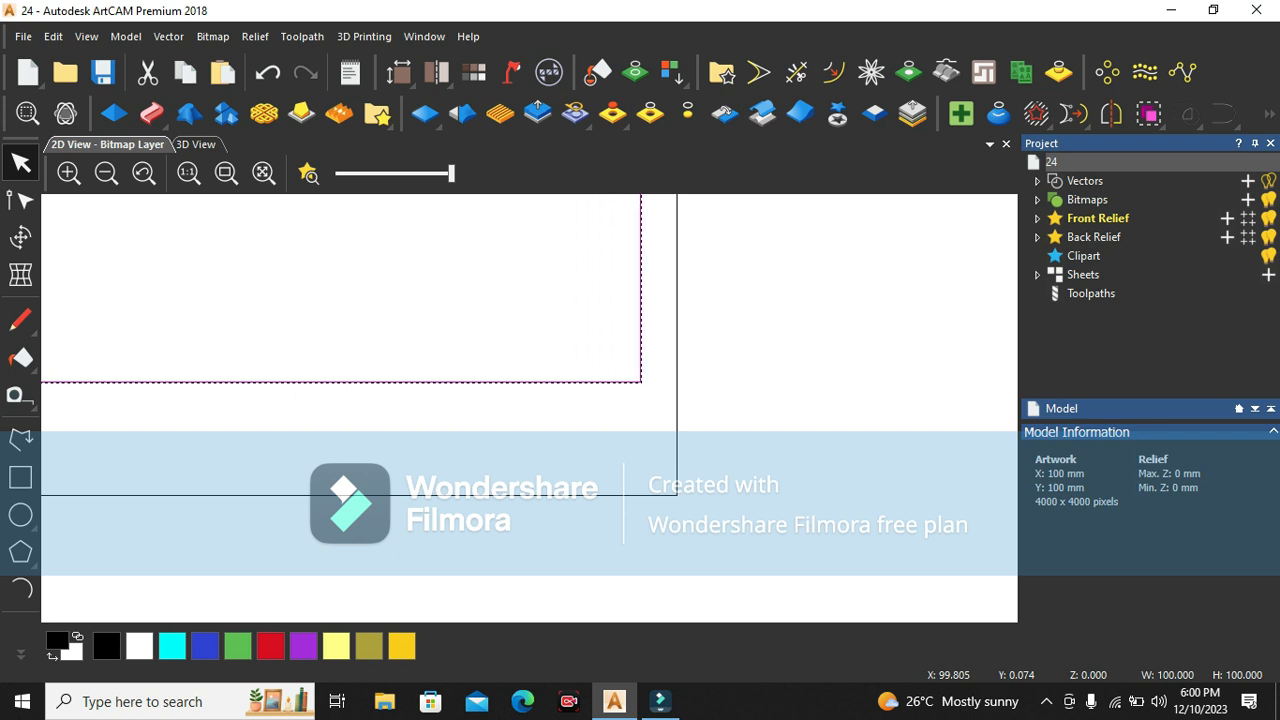
- Nudge the square down onto the model's bottom edge, deselect it and save the model
key(Down)
key(Down)
key(Down)
key(Down)
key(Down)
key(Down)
key(Down)
key(Down)
key(Down)
key(Down)
key(Down)
key(Down)
key(Down)
key(Down)
key(Down)
key(Down)
key(Down)
key(Down)
key(Down)
key(Down)
key(Down)
key(Down)
key(Down)
key(Down)
key(Down)
key(Down)
key(Down)
key(Down)
key(Escape)
scroll(600, 420, down, 9)
scroll(516, 350, up, 3)
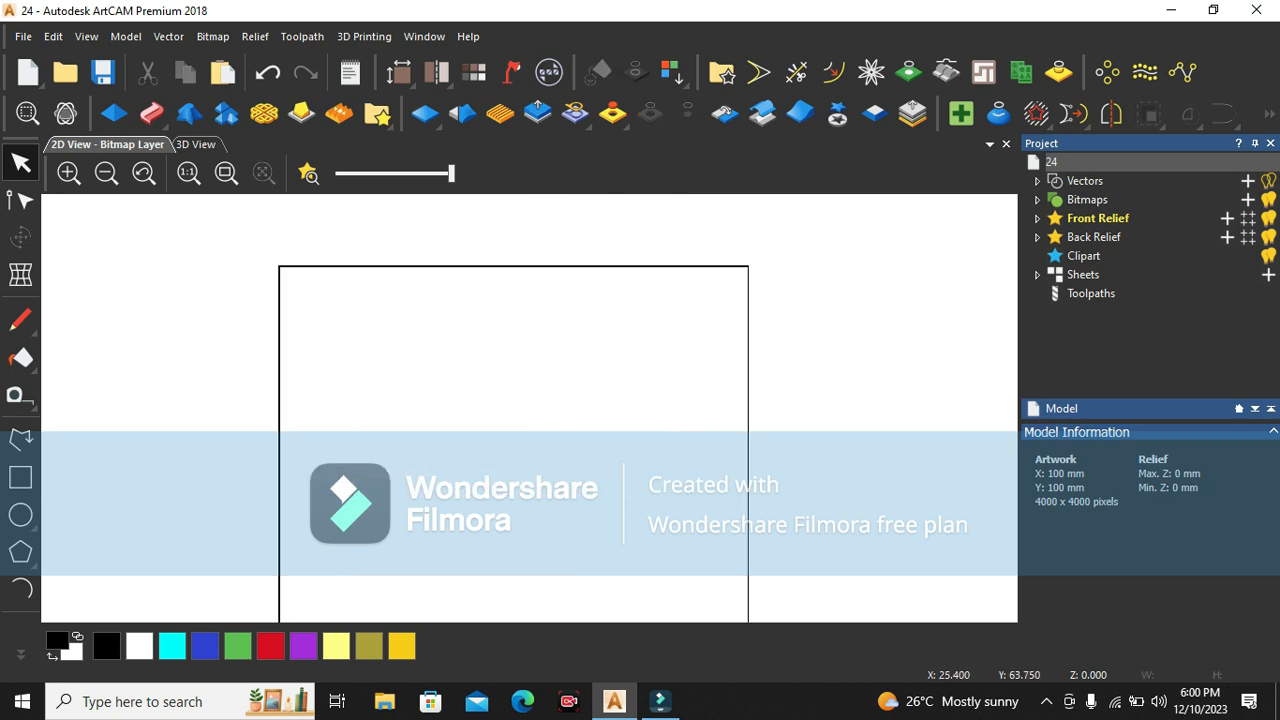
scroll(510, 470, down, 3)
scroll(510, 470, up, 2)
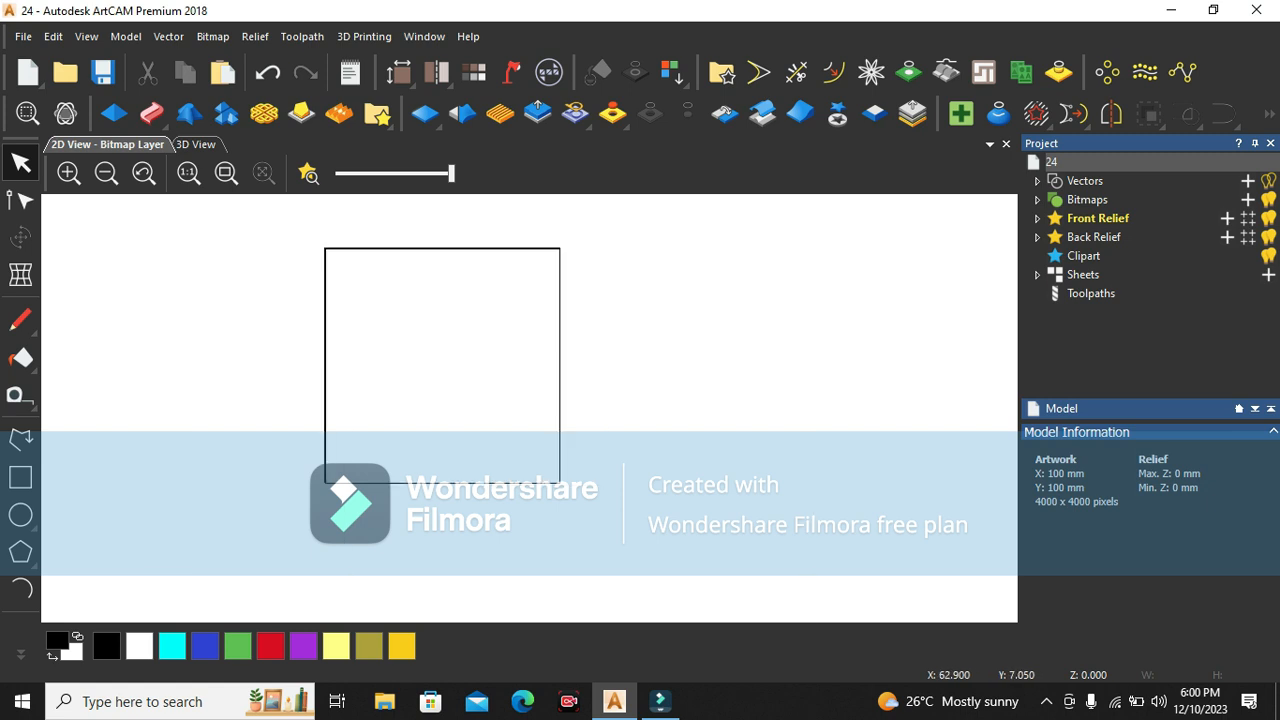
key(ctrl+s)
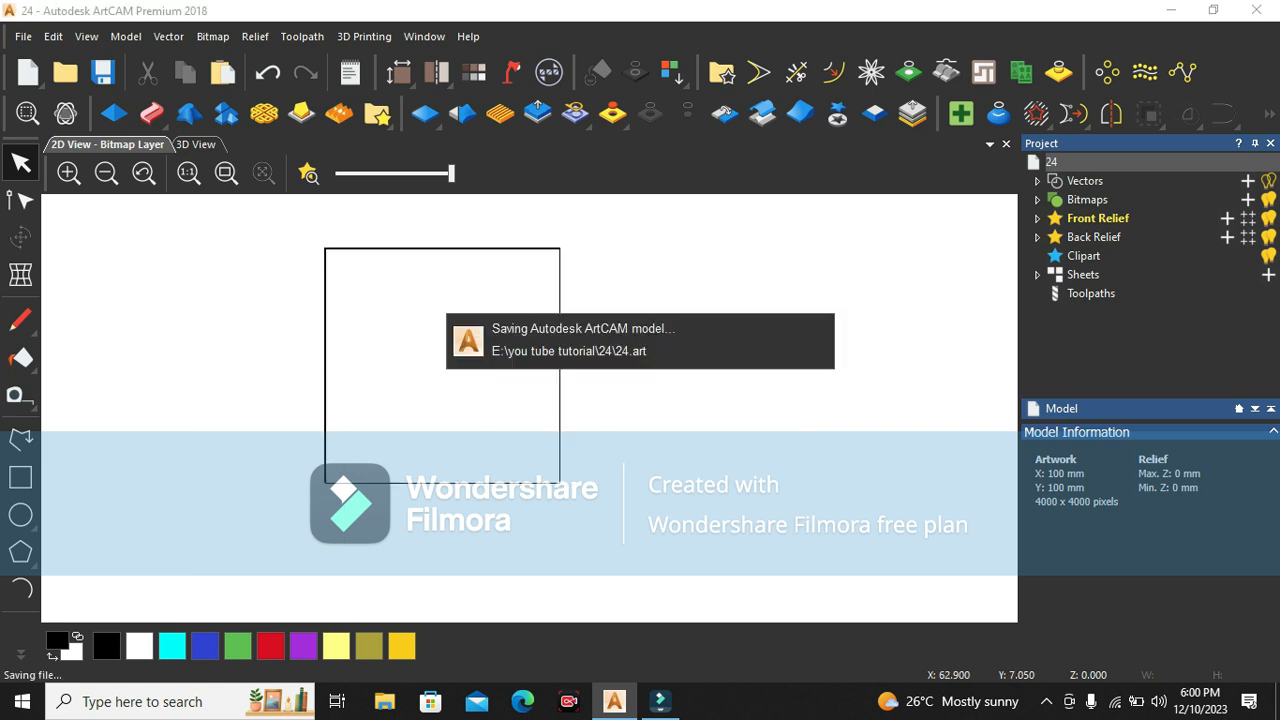
- Draw a vertical polyline about 152 mm long just outside the square's right edge
scroll(390, 291, up, 2)
scroll(392, 293, down, 2)
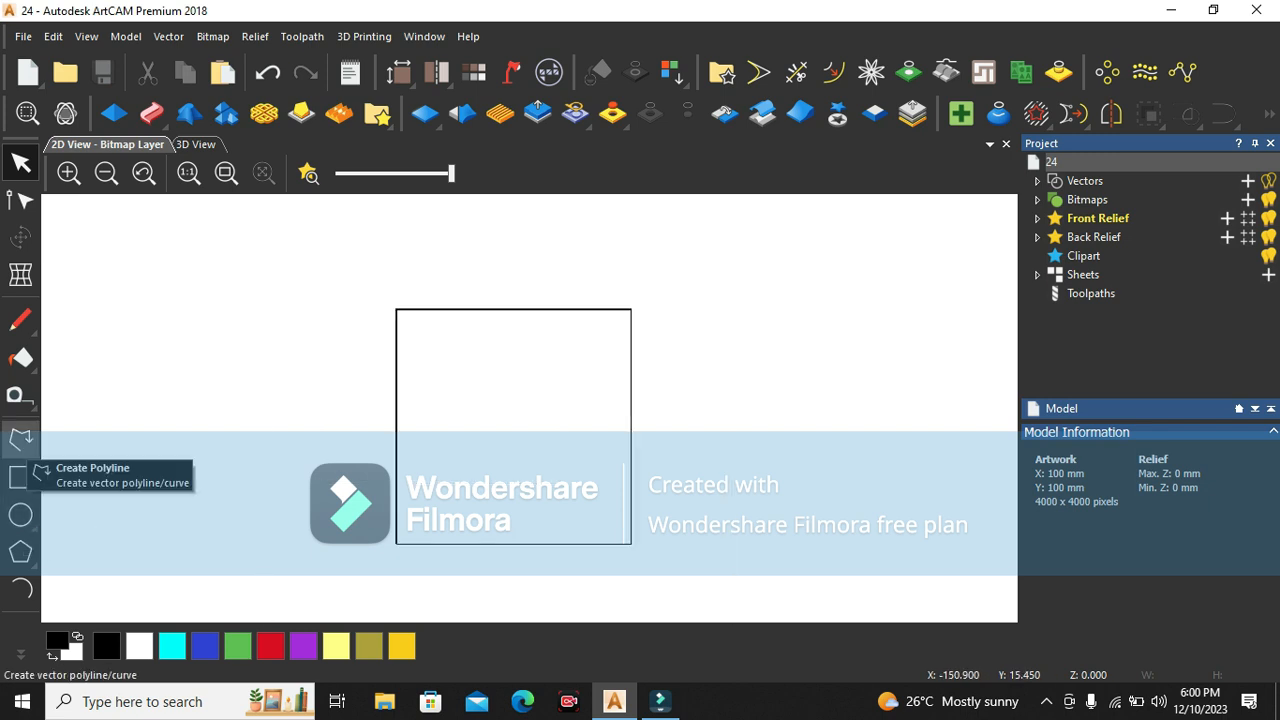
click(22, 440)
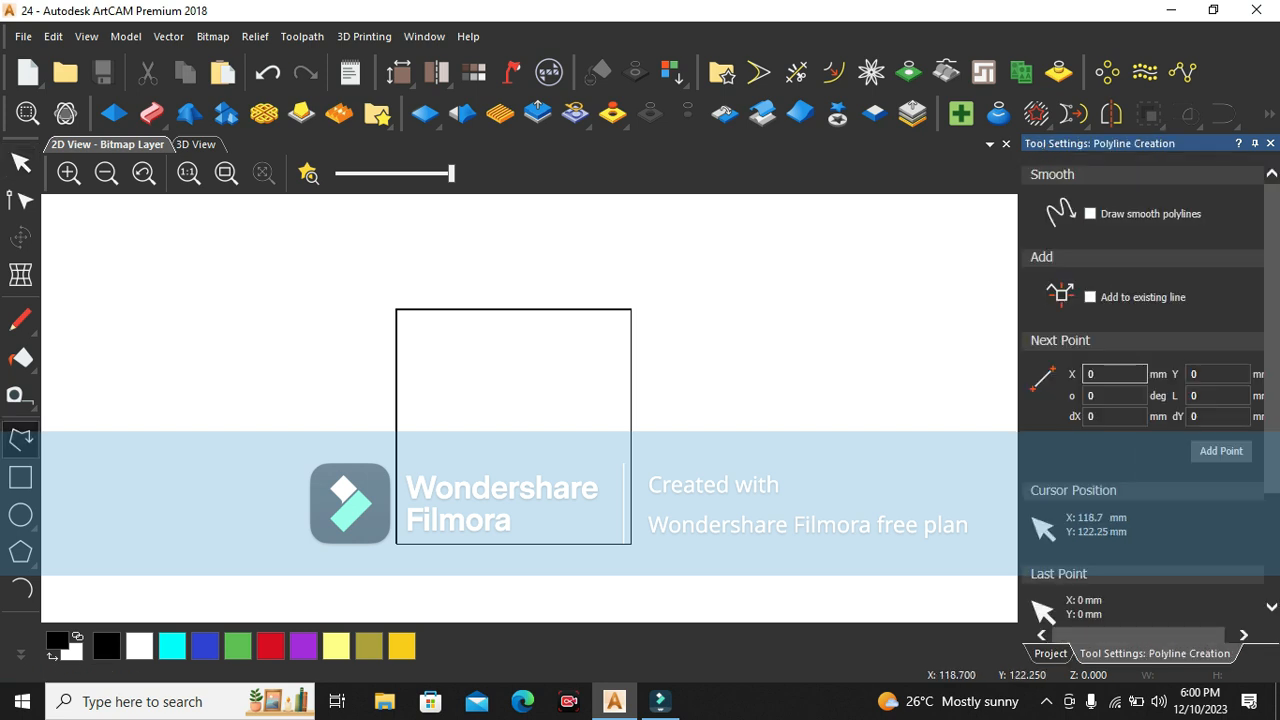
click(675, 258)
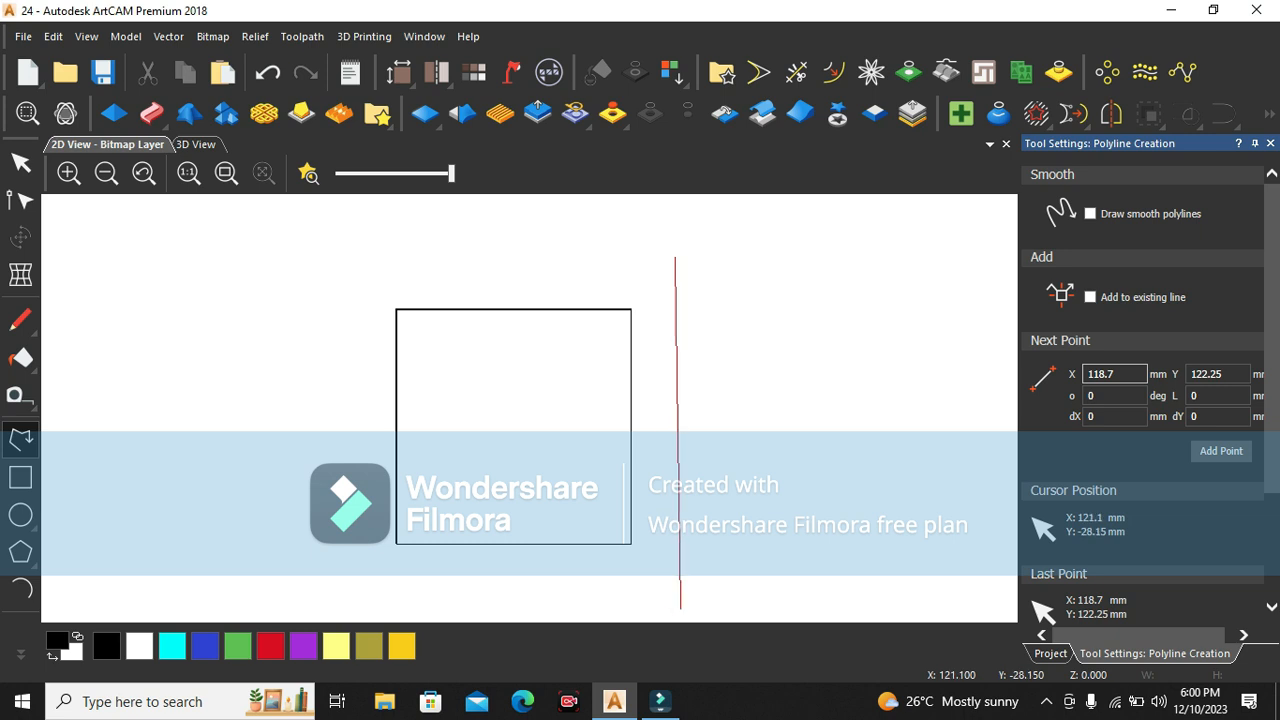
click(675, 612)
key(Escape)
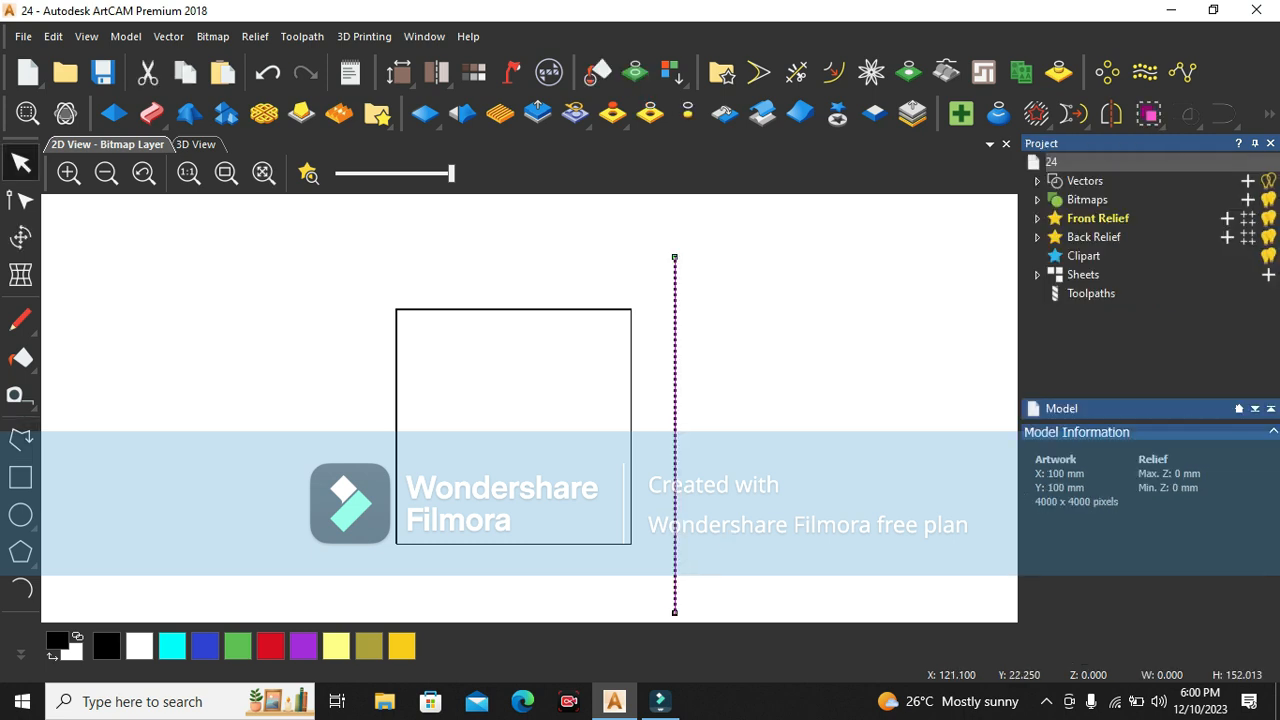
- Draw a horizontal polyline about 167 mm long across the square, crossing the vertical line
click(21, 438)
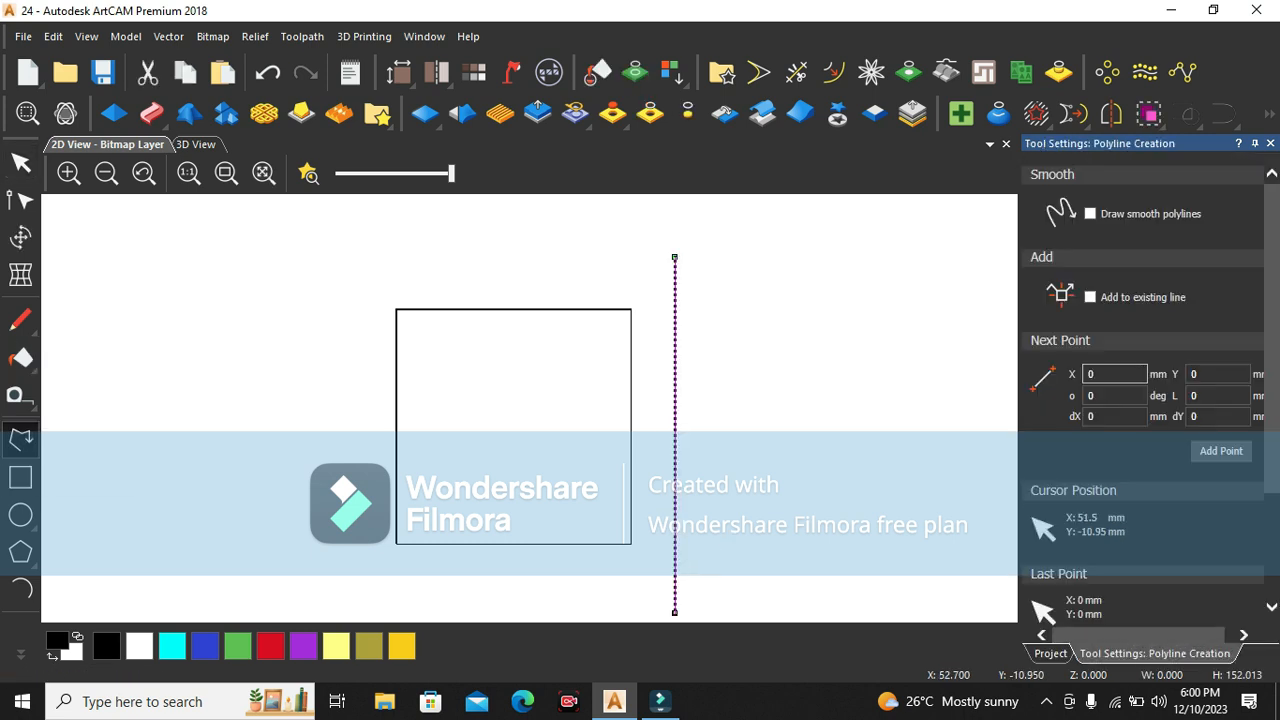
click(355, 448)
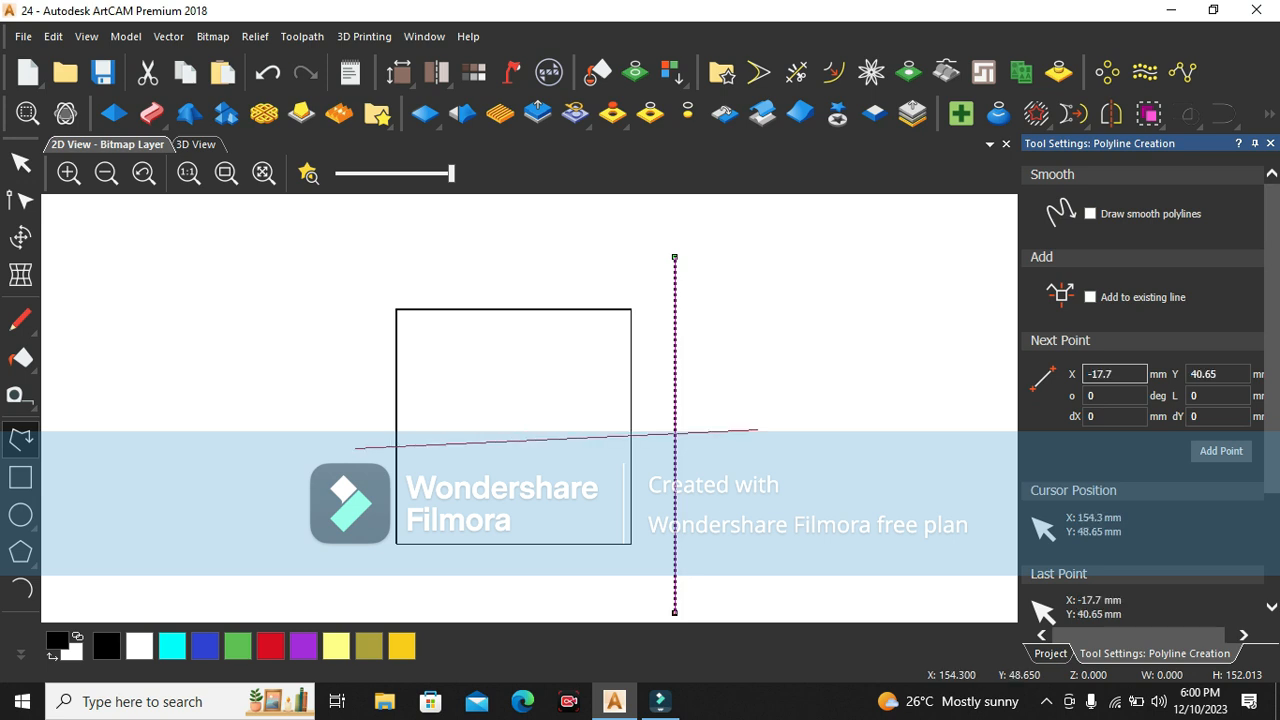
click(746, 448)
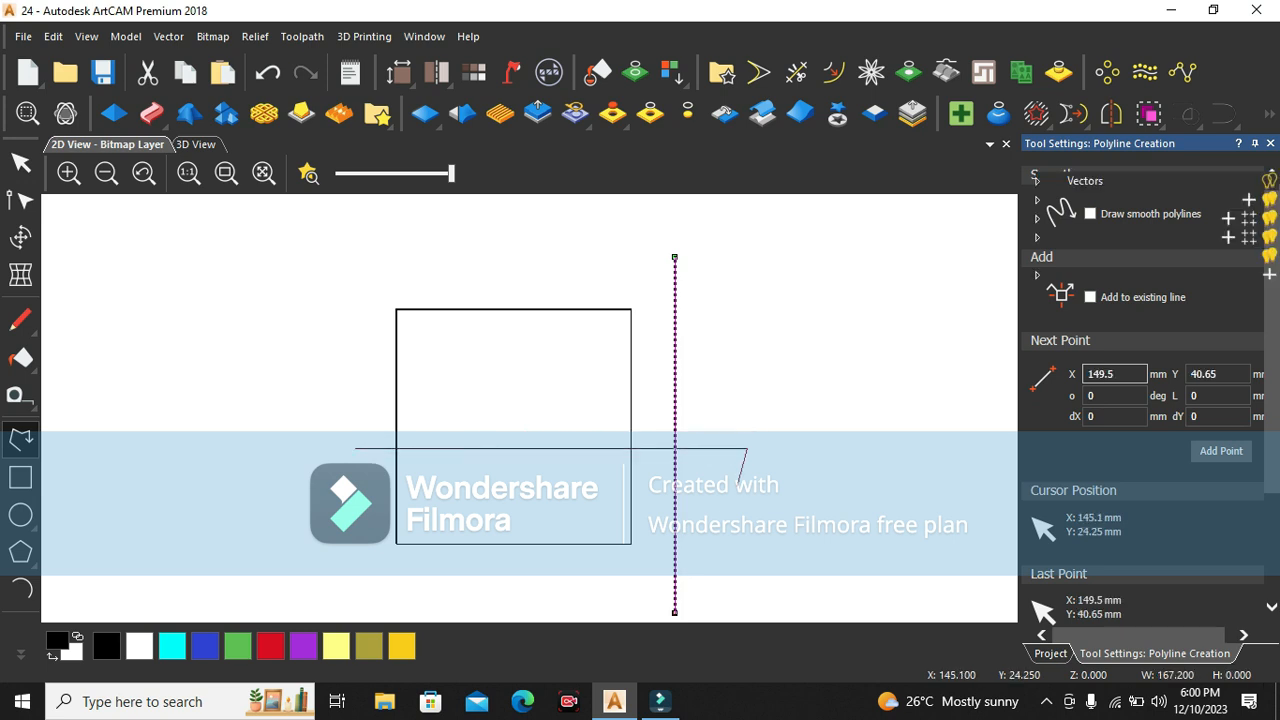
right_click(738, 486)
- Select the crossing vertical and horizontal lines and group them
drag(694, 427, 646, 474)
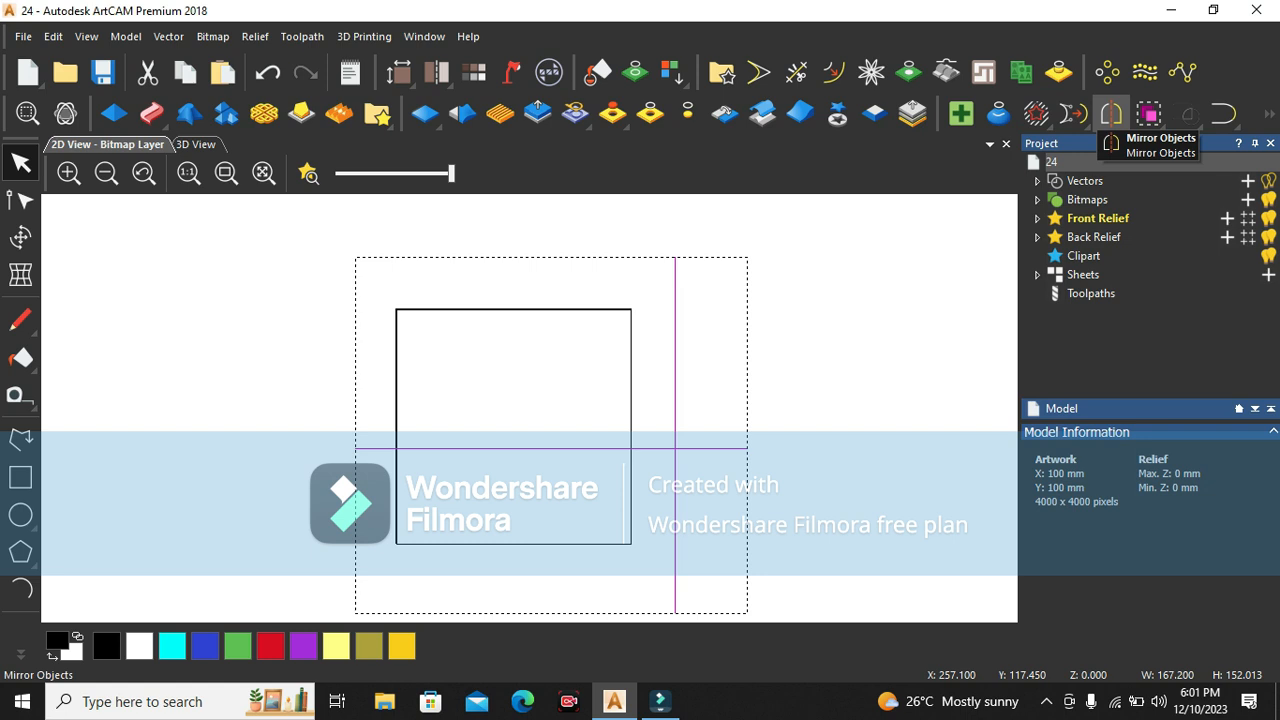
click(1224, 114)
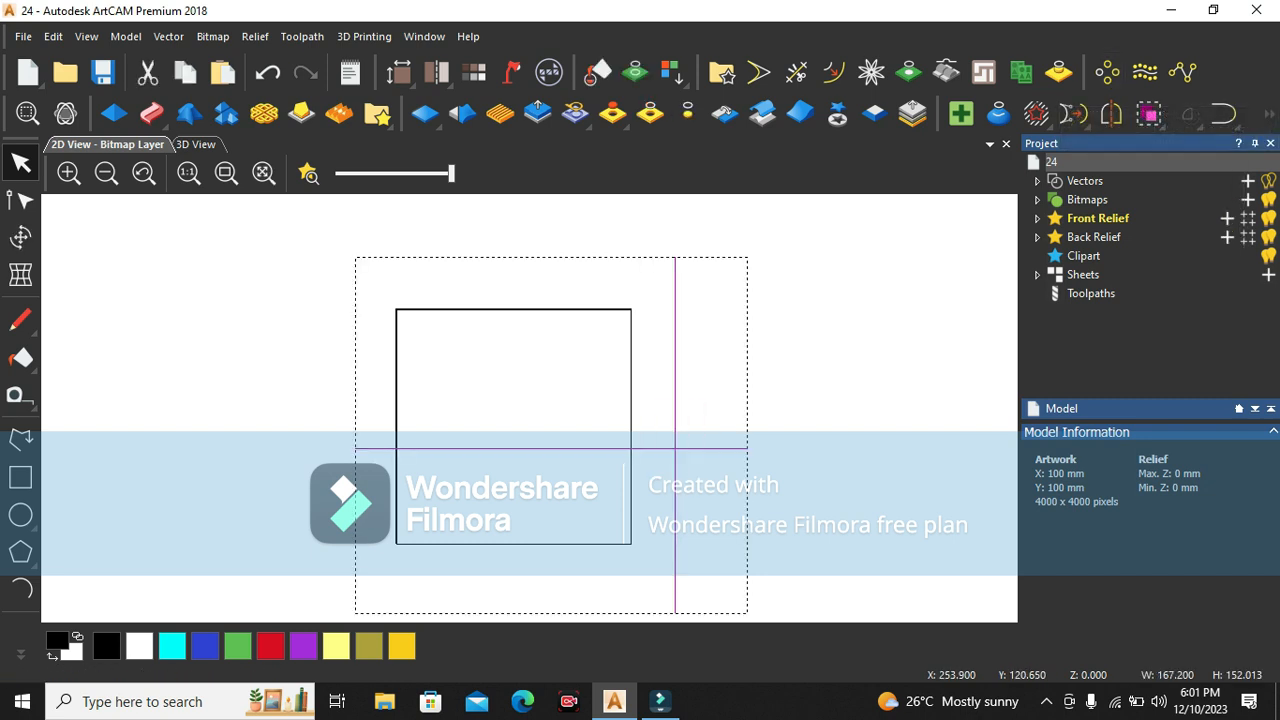
mouse_move(1149, 113)
click(1149, 154)
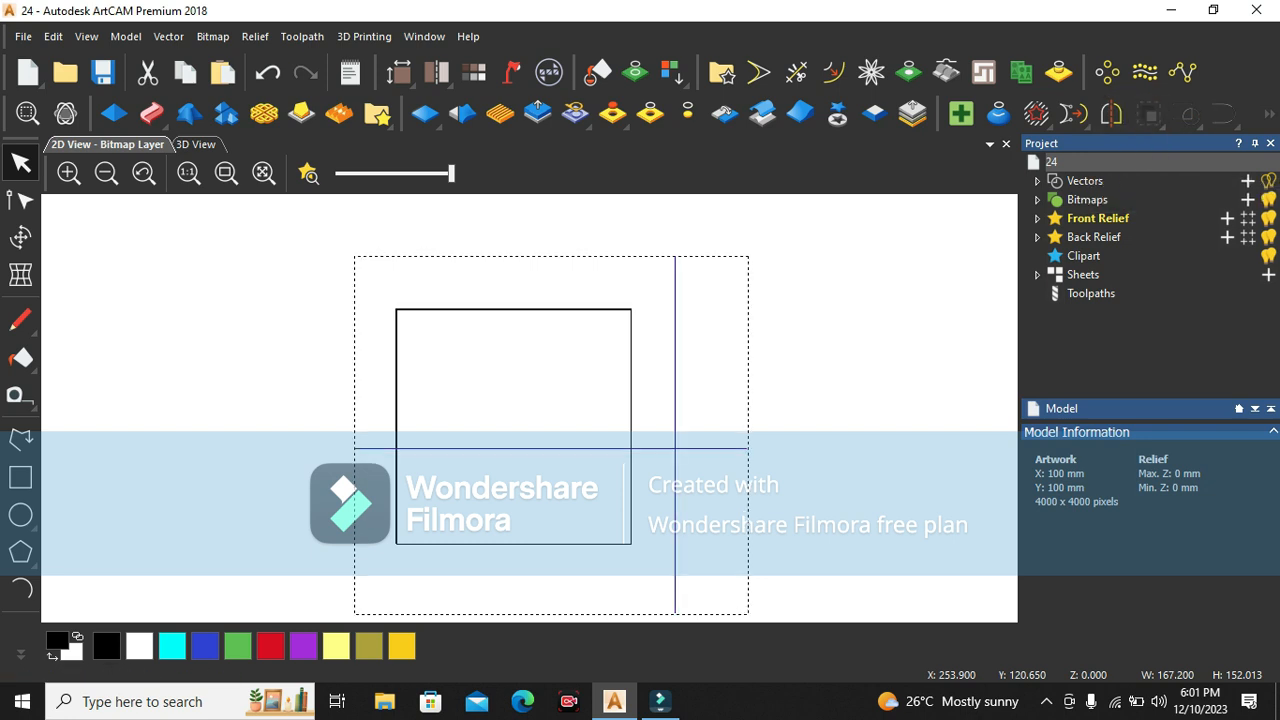
- Lock the grouped pair of crossing lines
right_click(682, 449)
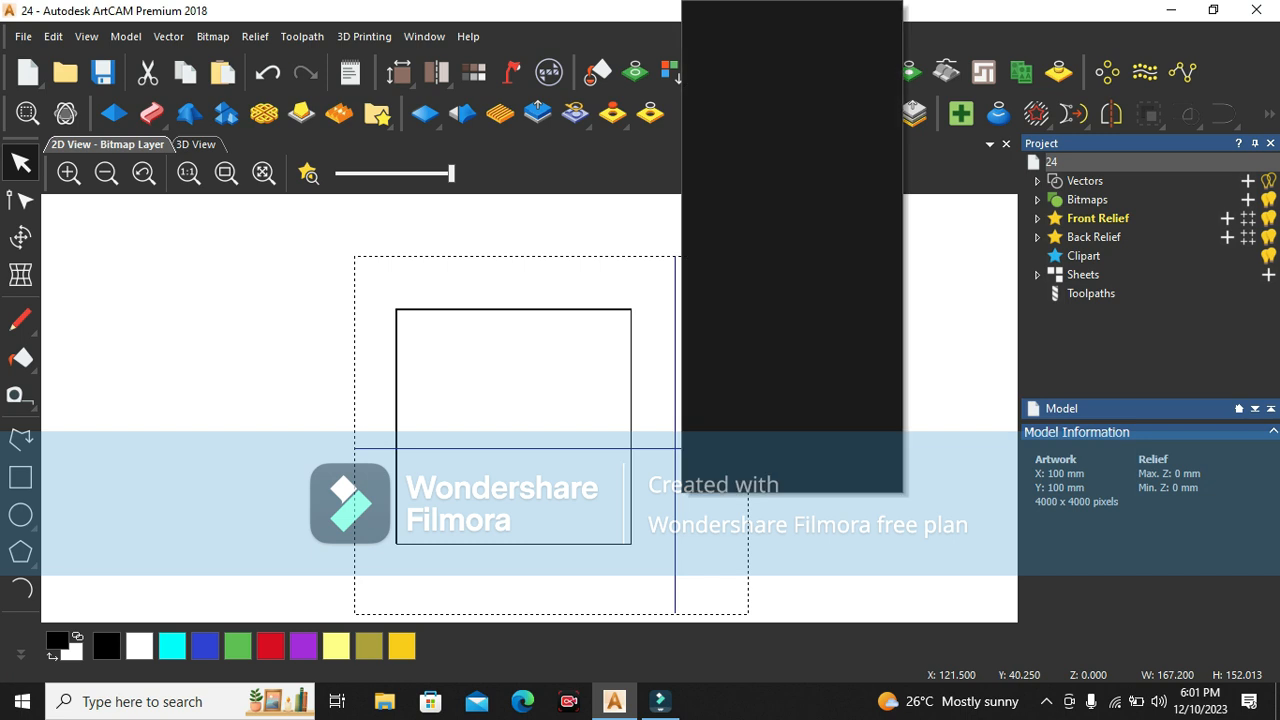
click(680, 449)
drag(699, 419, 648, 466)
right_click(690, 448)
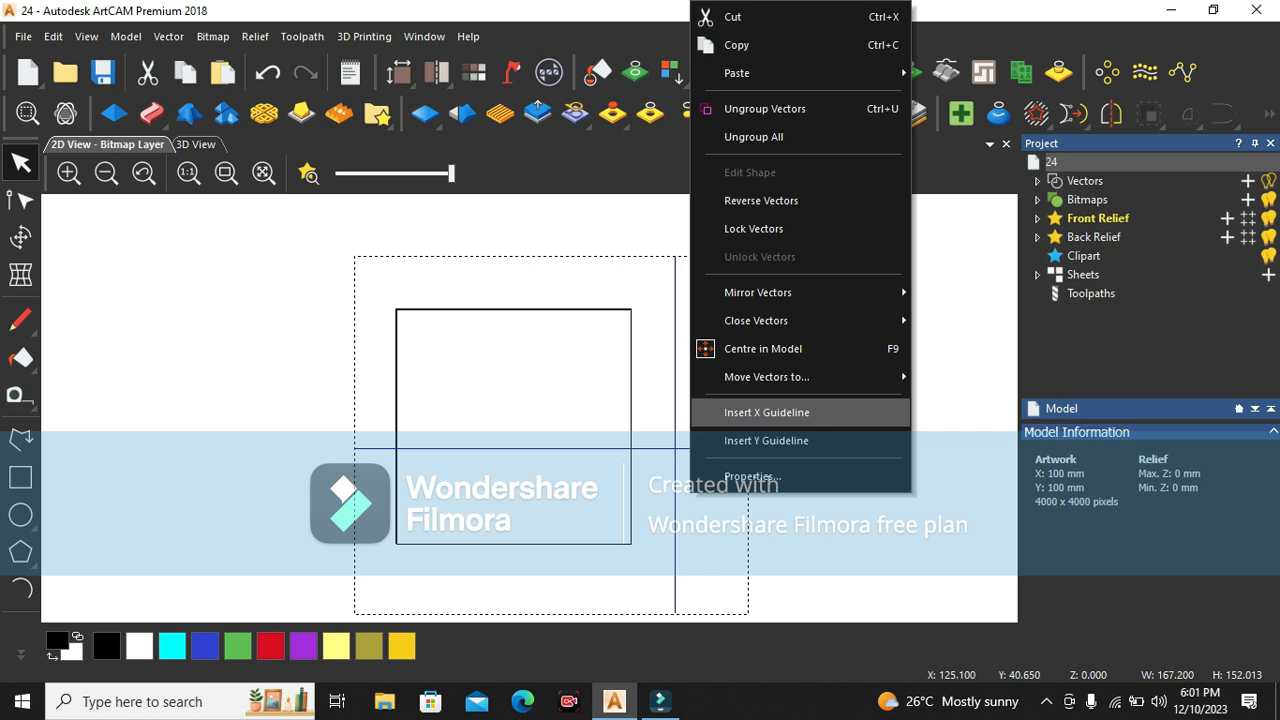
click(647, 463)
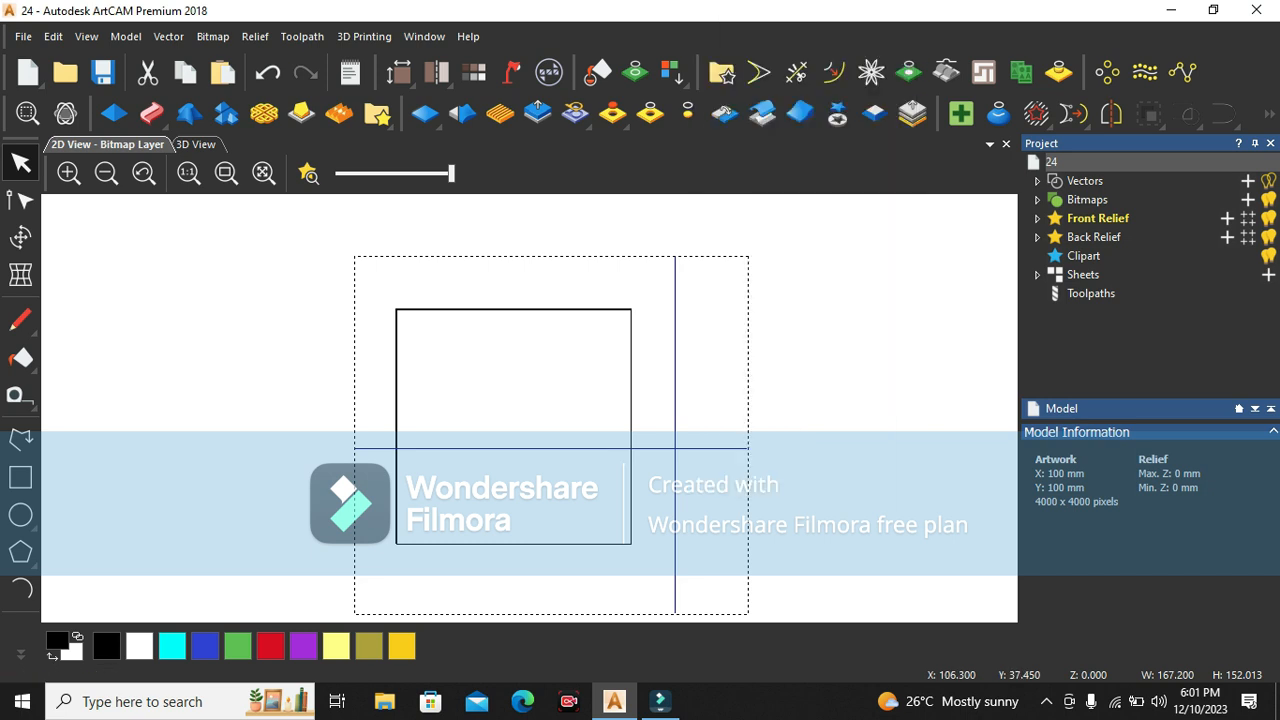
click(655, 465)
click(661, 449)
right_click(661, 447)
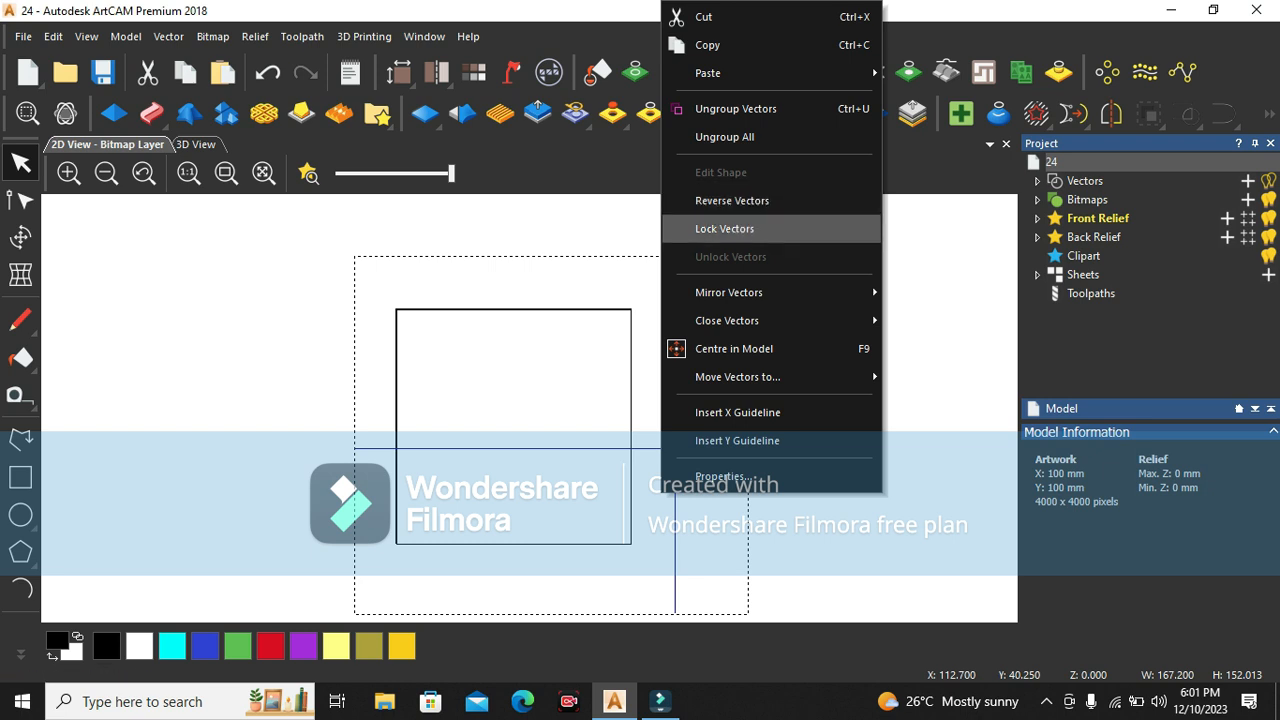
click(724, 228)
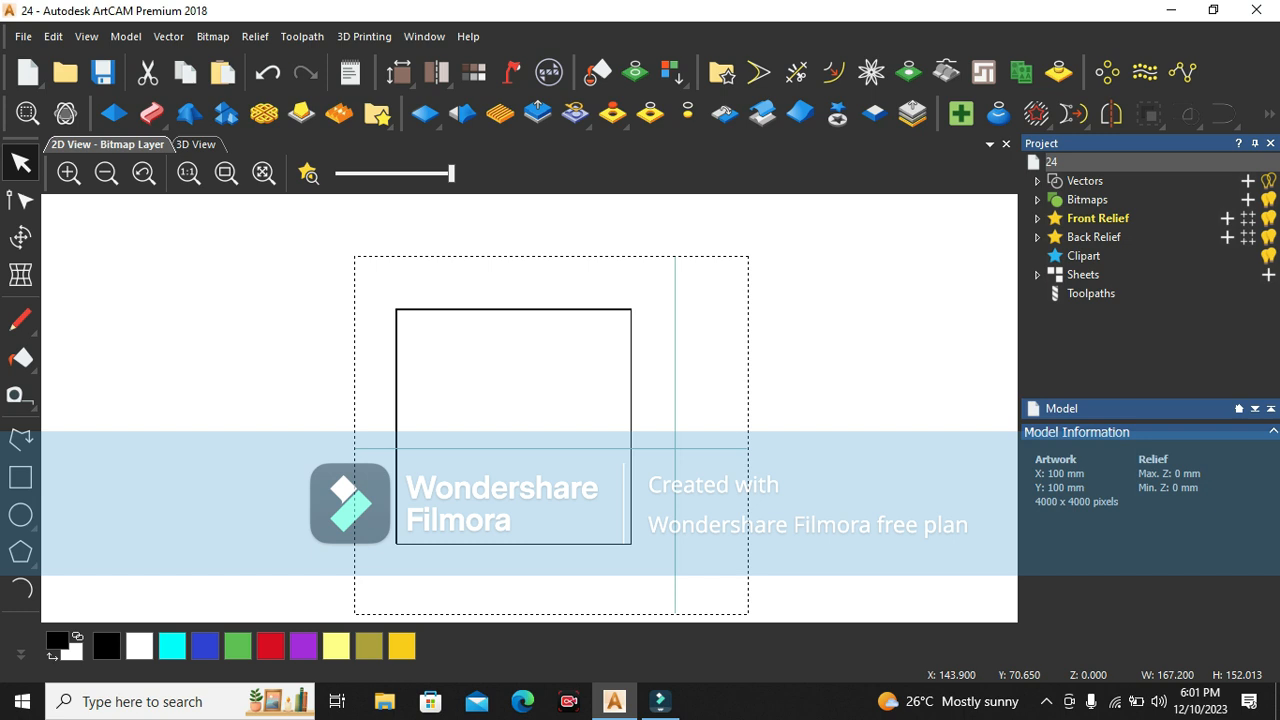
- Delete the locked group of crossing lines
right_click(677, 455)
click(742, 516)
drag(733, 421, 672, 477)
key(Delete)
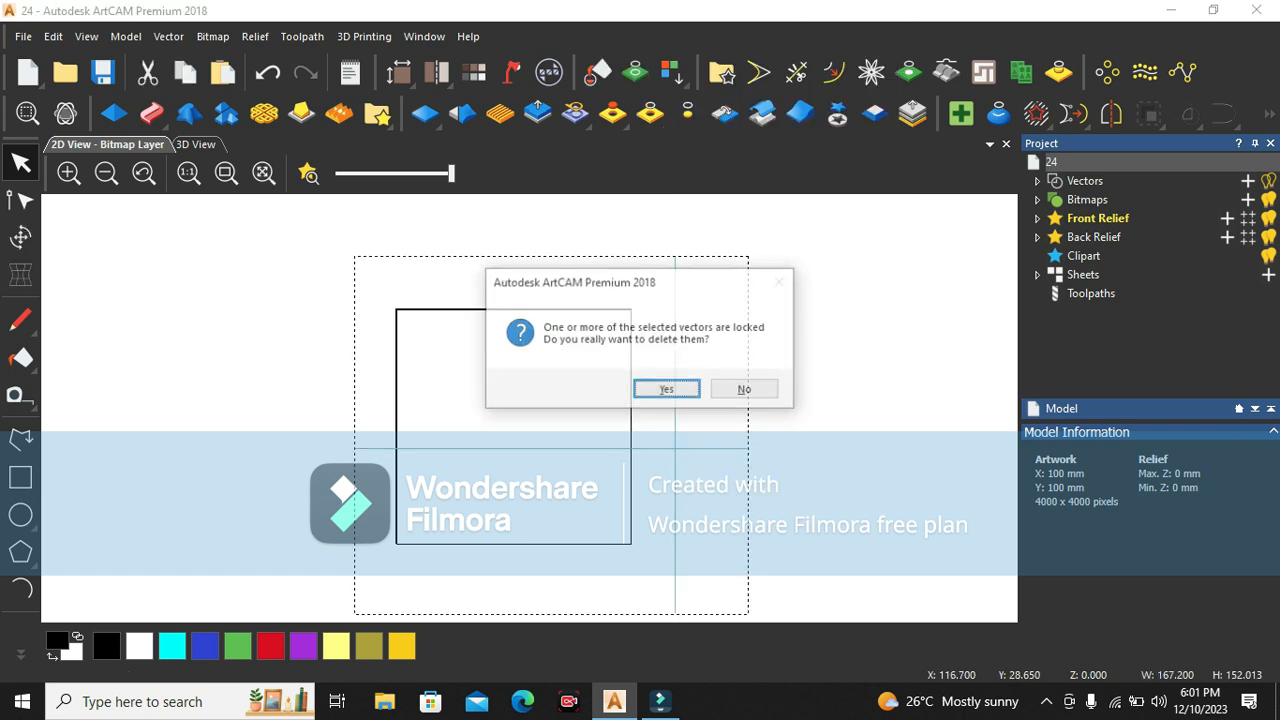
key(Return)
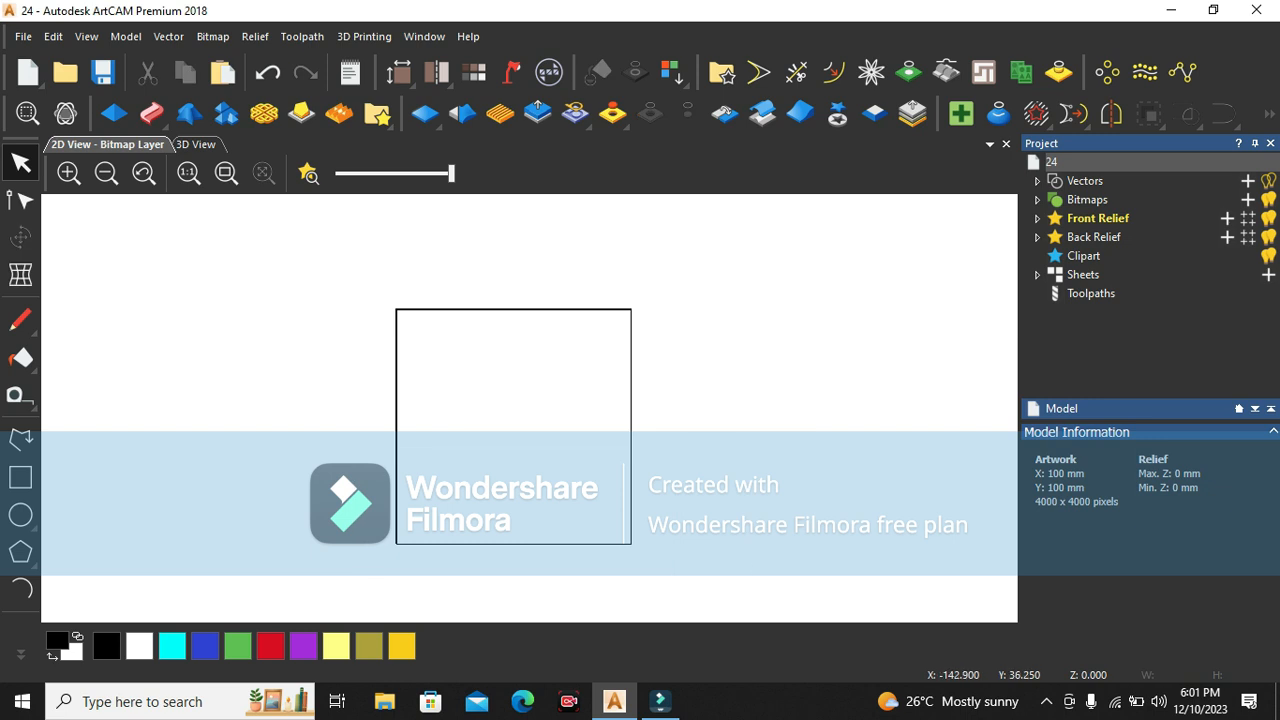
- Draw a horizontal polyline about 136 mm long from inside the square out past its right edge
click(21, 438)
click(449, 442)
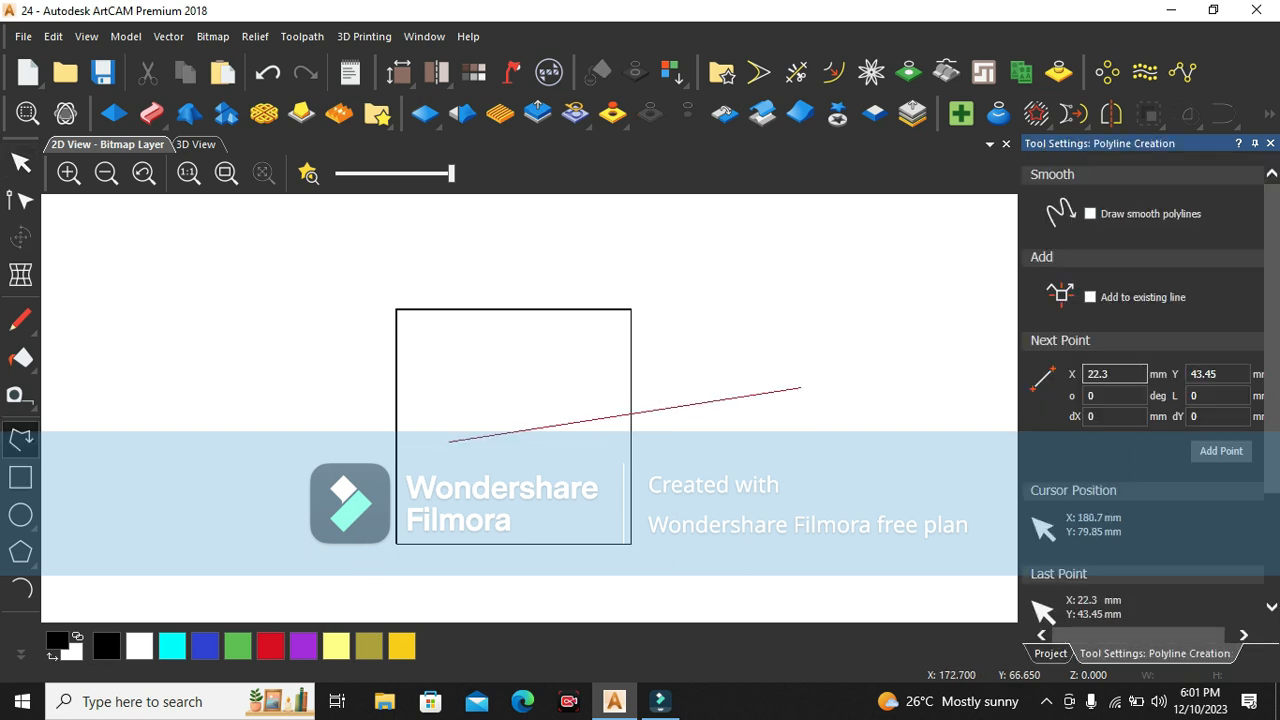
click(768, 442)
key(Escape)
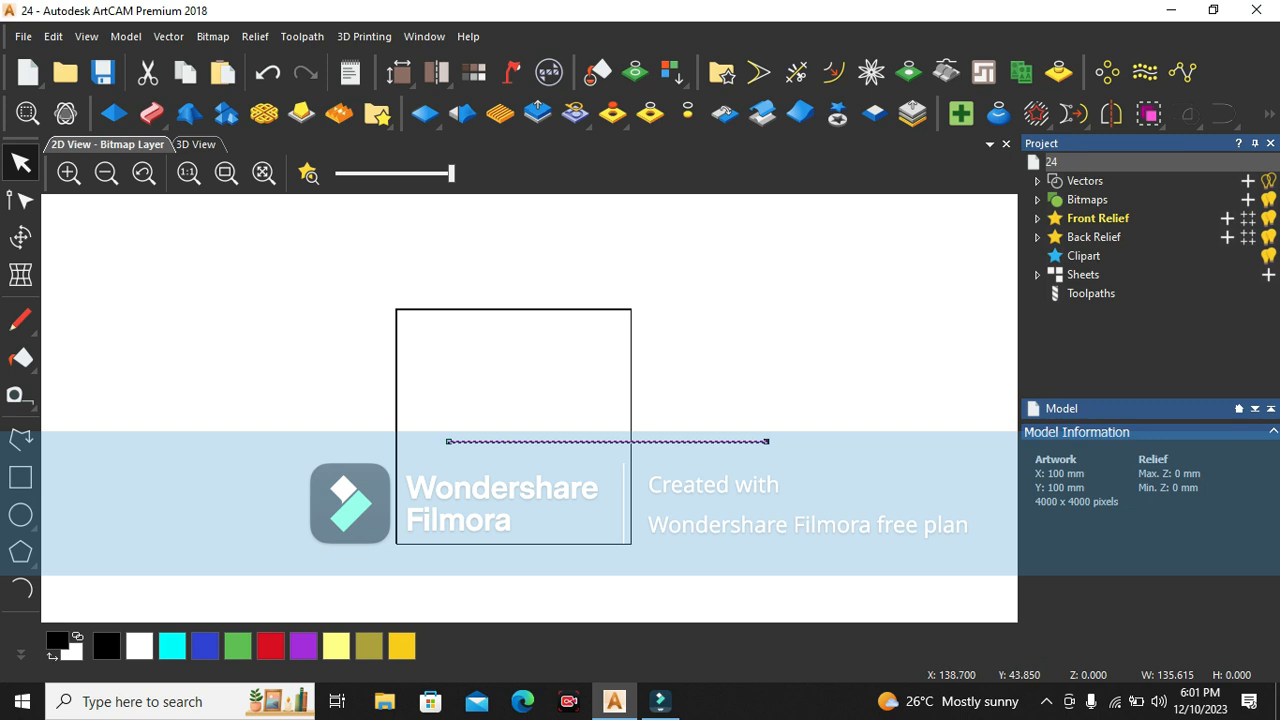
- Draw a vertical polyline about 146 mm long to the right of the horizontal line, and select both lines
click(21, 438)
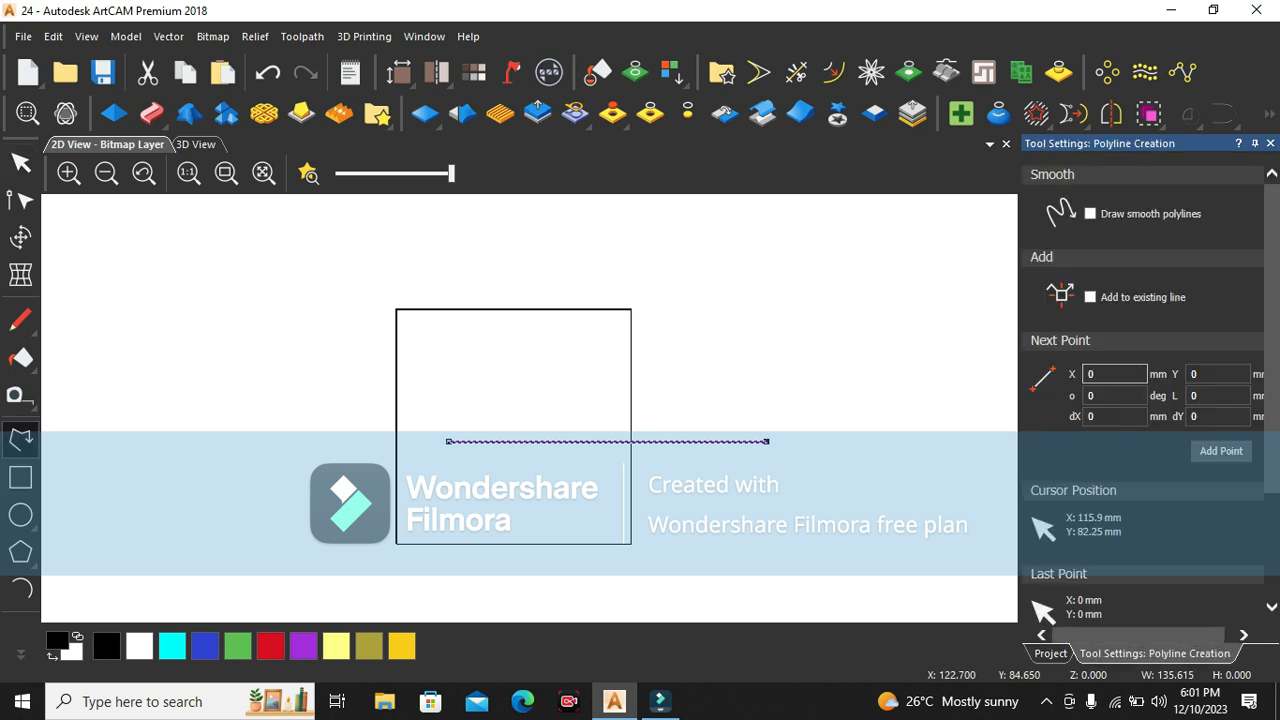
click(818, 272)
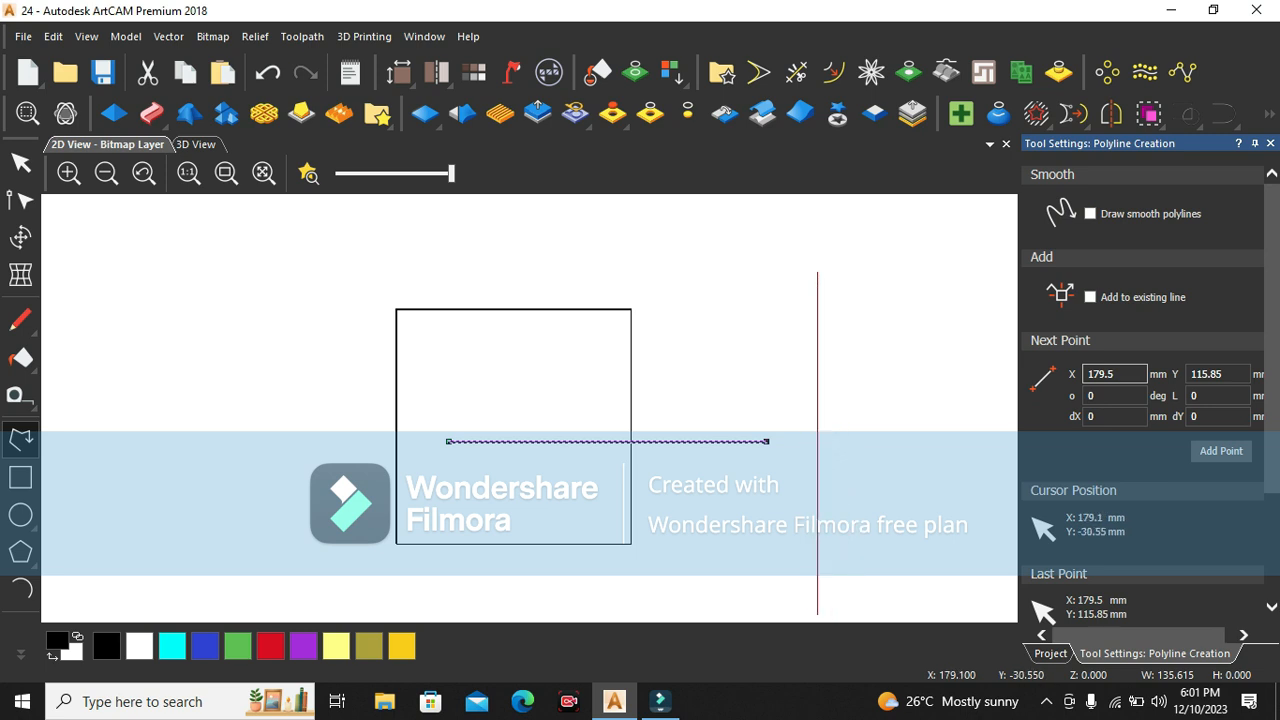
click(818, 614)
key(Escape)
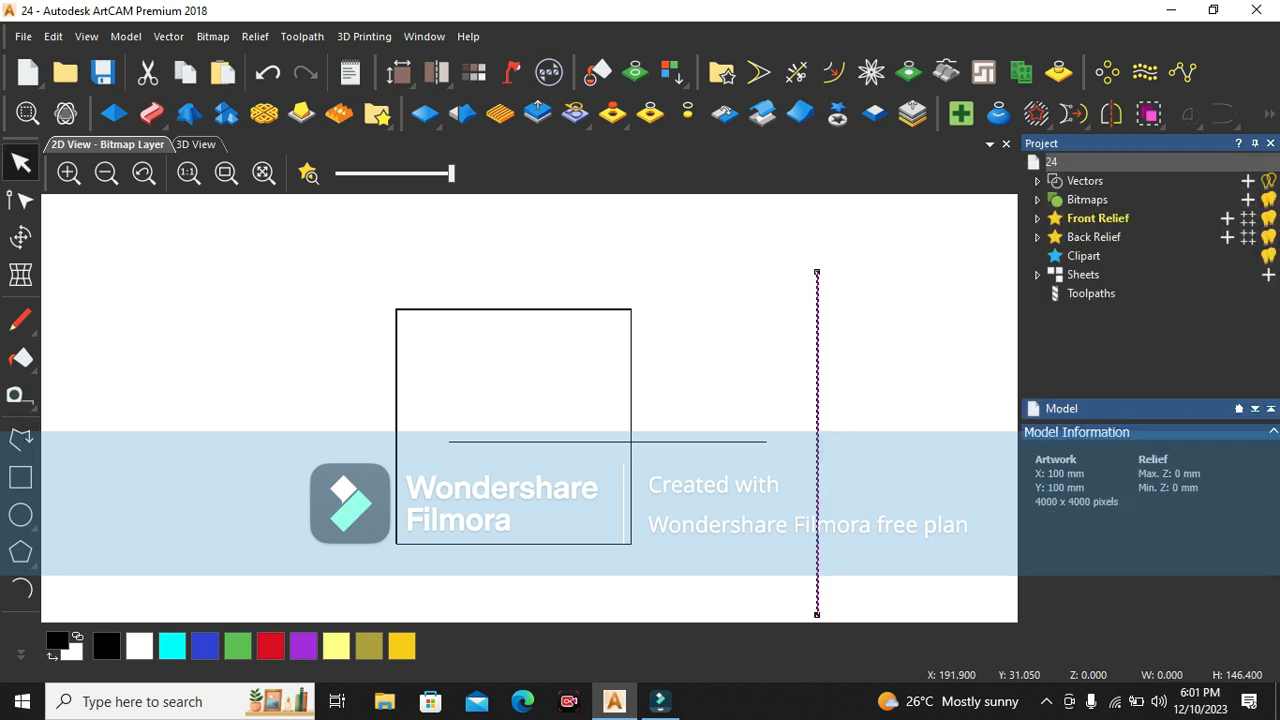
drag(845, 405, 732, 480)
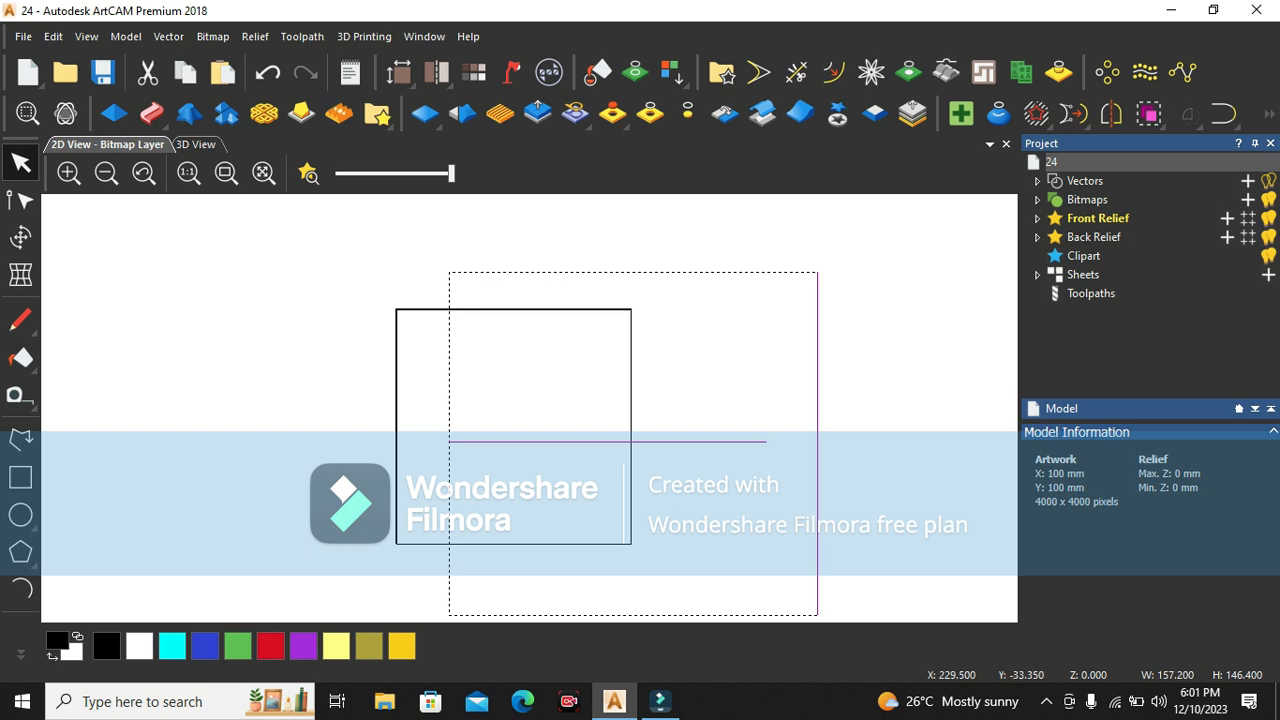
click(1046, 701)
right_click(1008, 663)
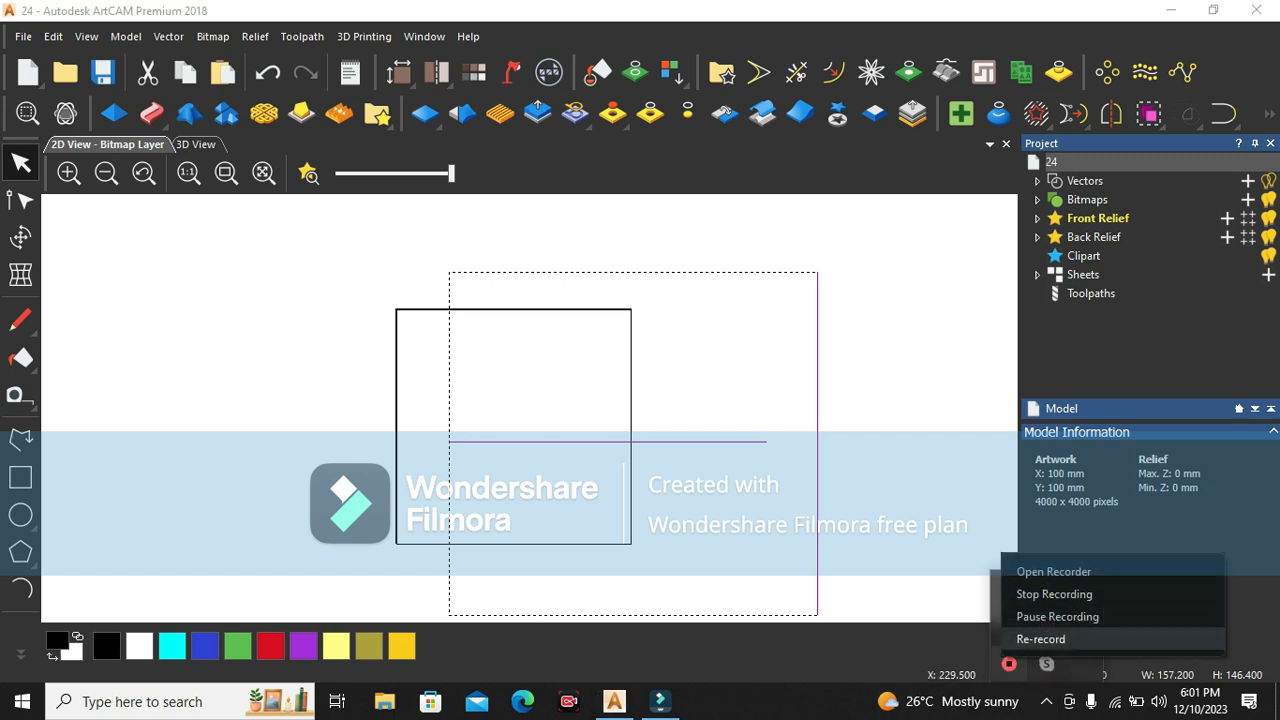
click(1050, 569)
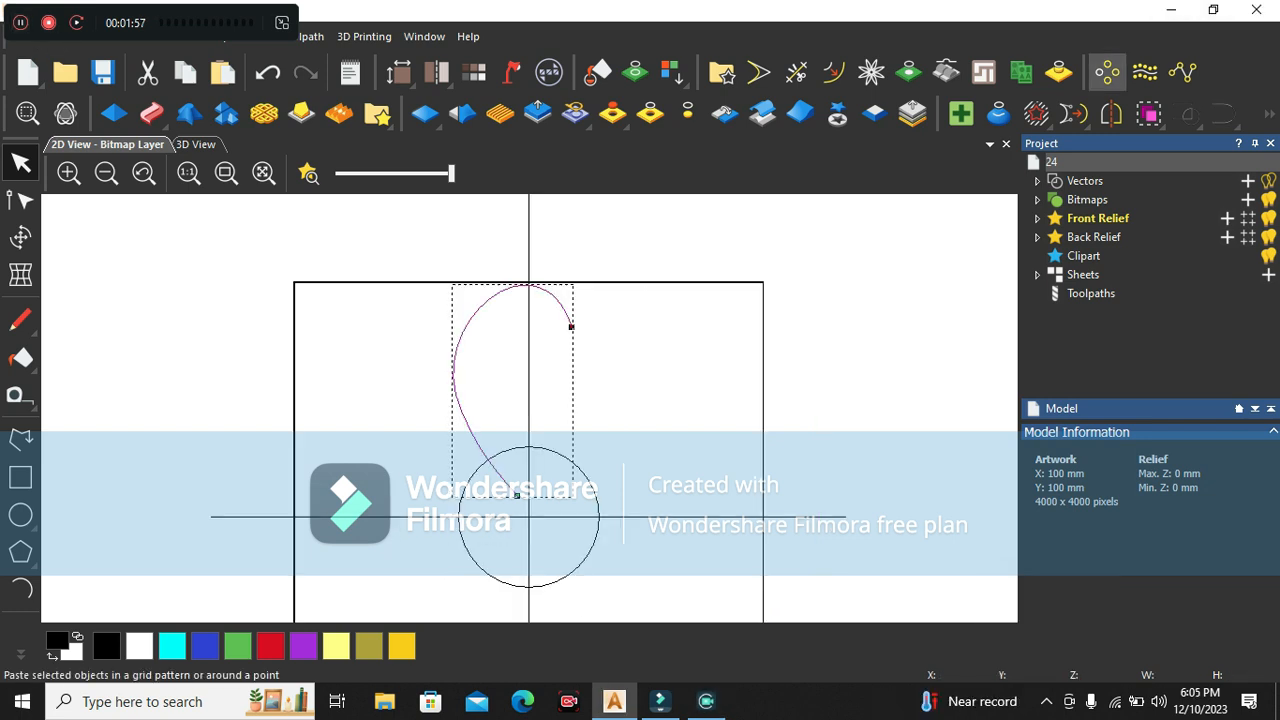
- Rotate-copy the selected petal curve about centre X 50, Y 50 mm over 360 degrees with 8 objects
click(1107, 71)
click(815, 287)
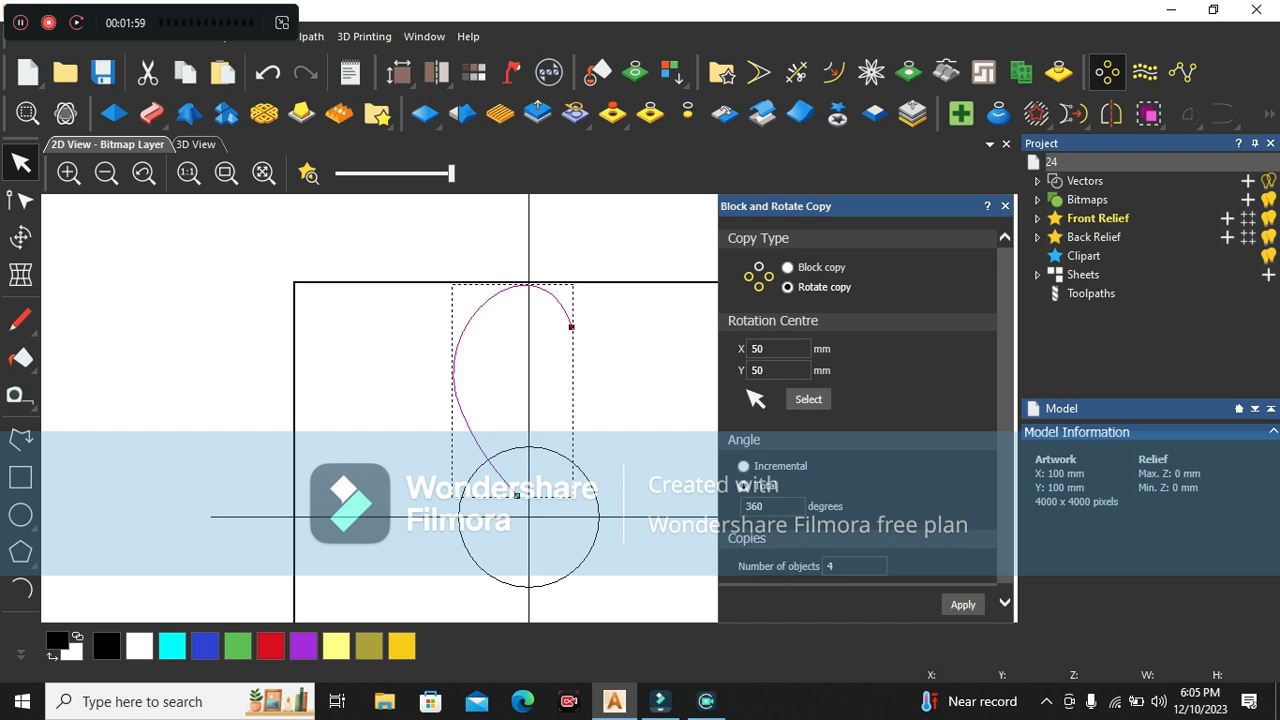
click(809, 399)
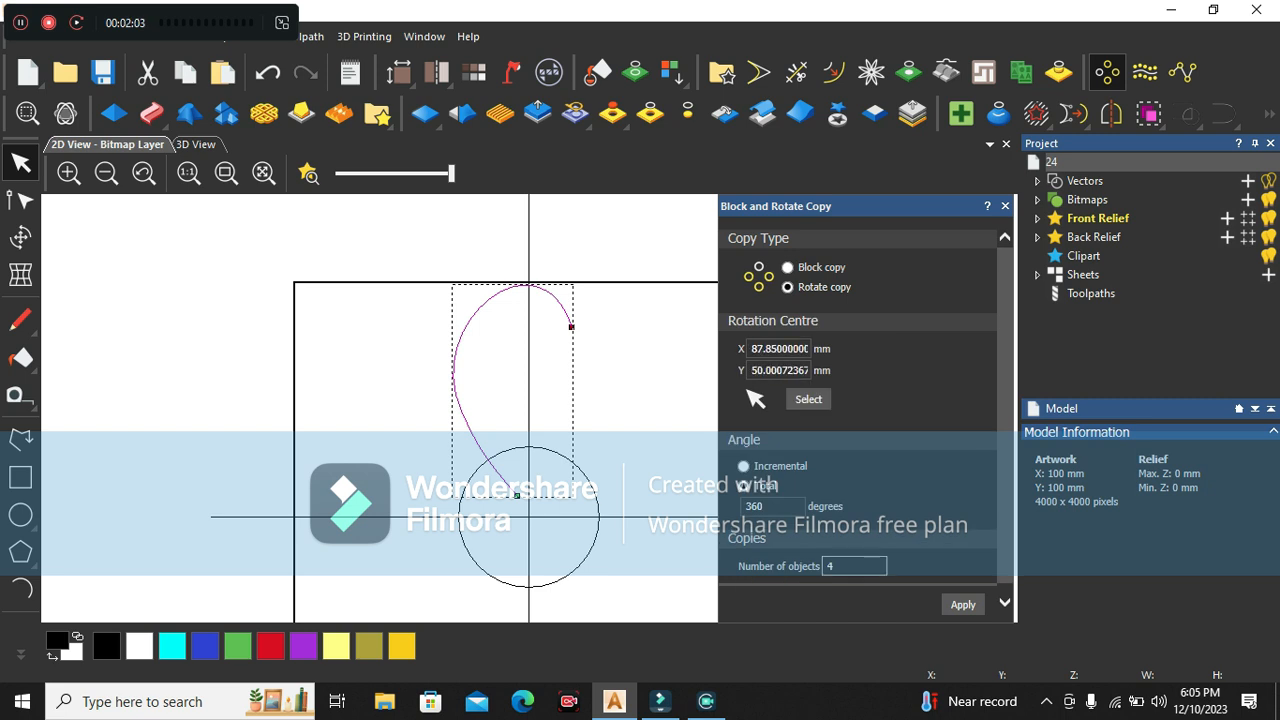
text(8)
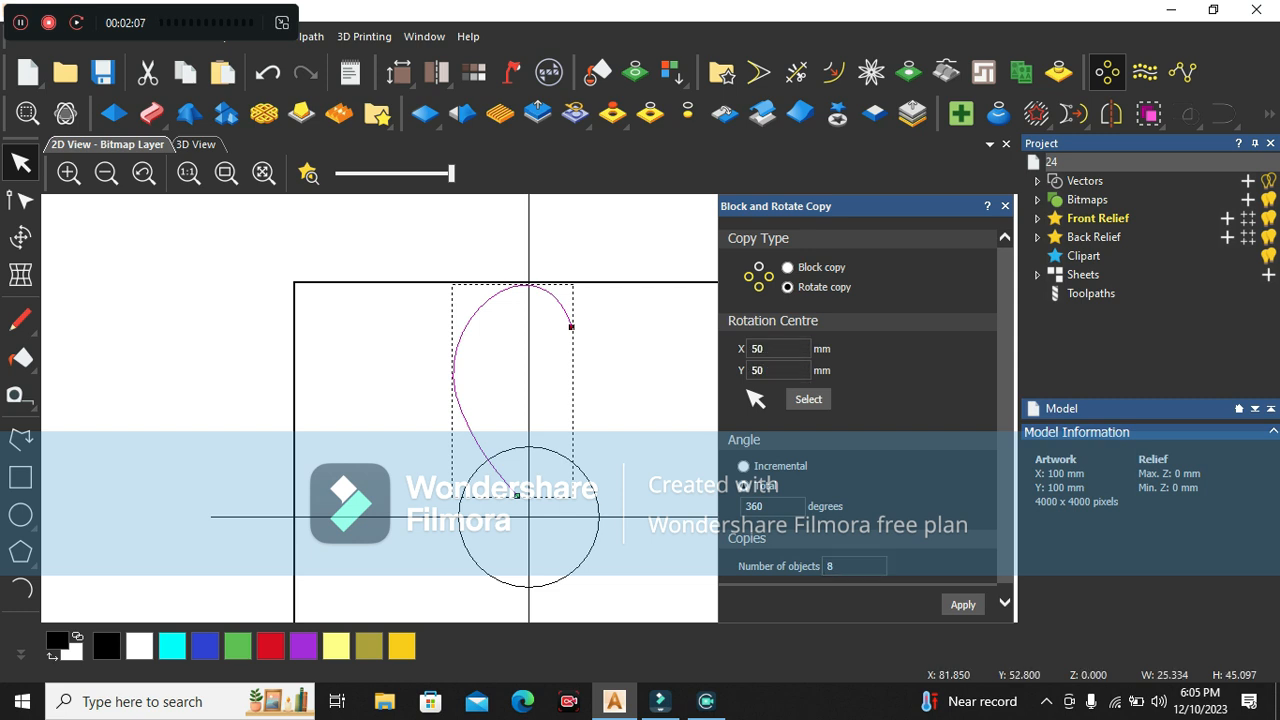
click(963, 604)
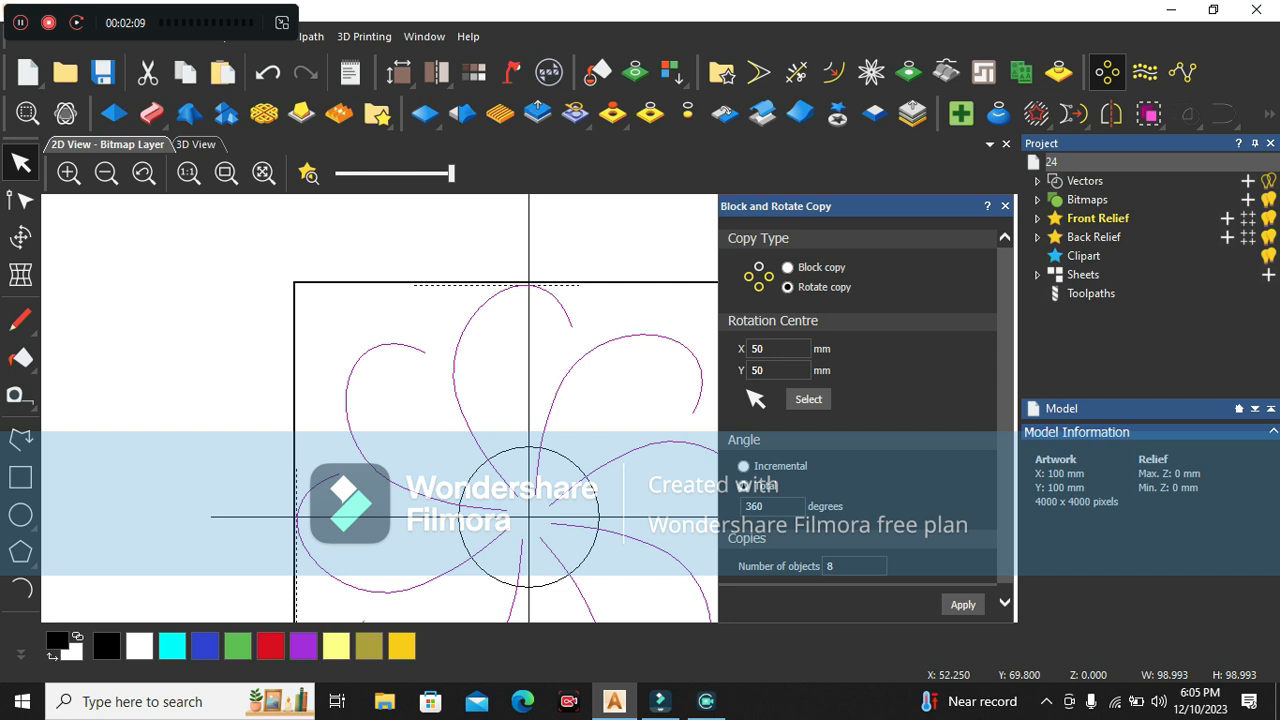
- Undo the eight-object copy and rotate-copy the petal curve about X 50, Y 50 mm over 360 degrees with 10 objects
scroll(532, 329, down, 1)
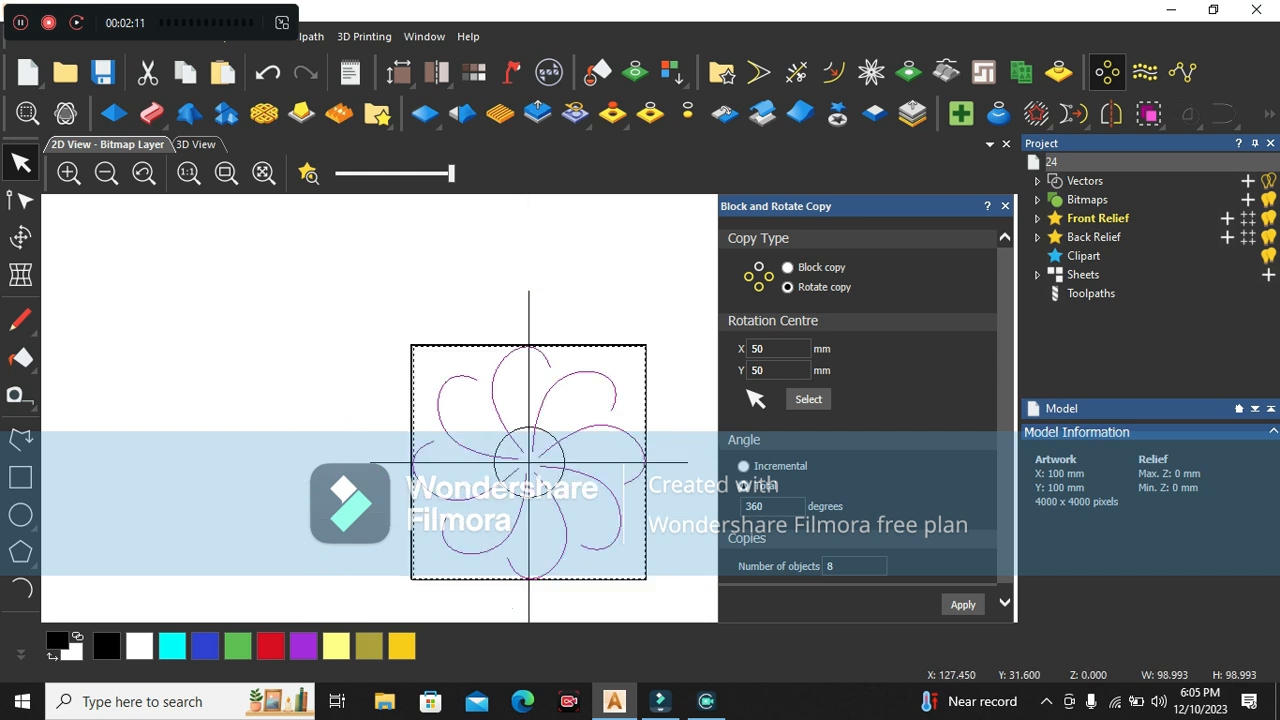
key(ctrl+z)
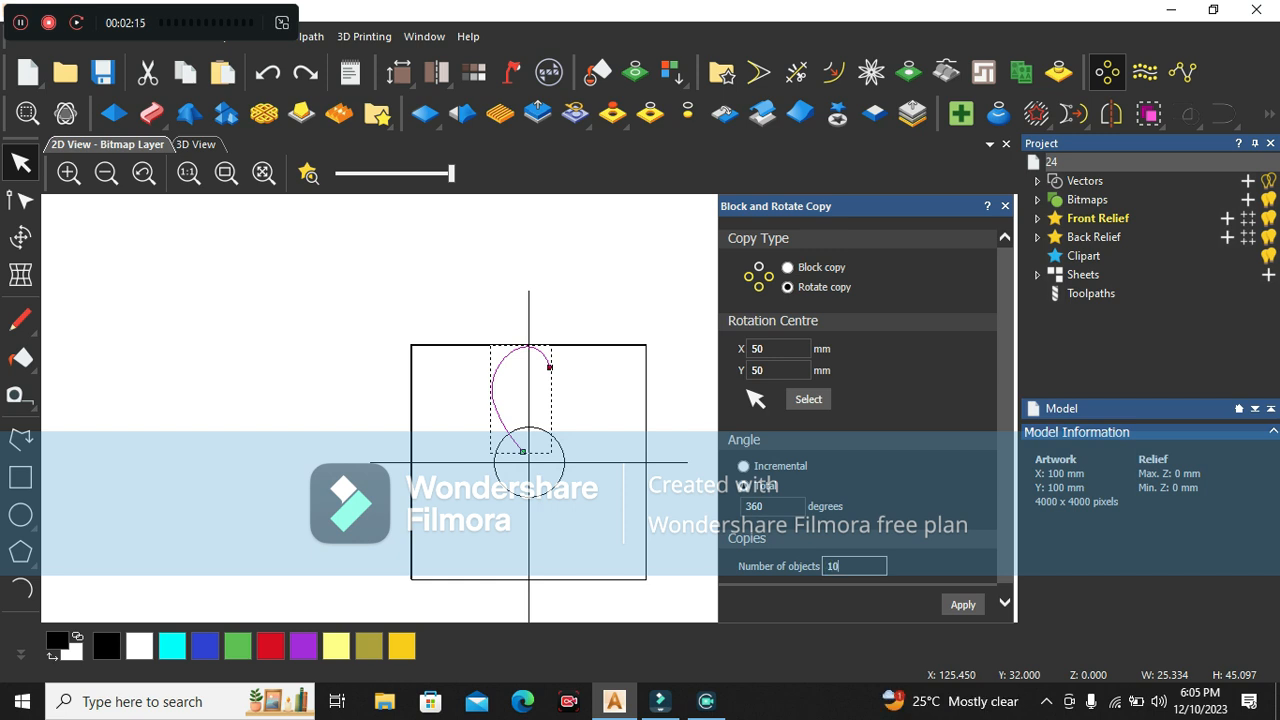
key(Return)
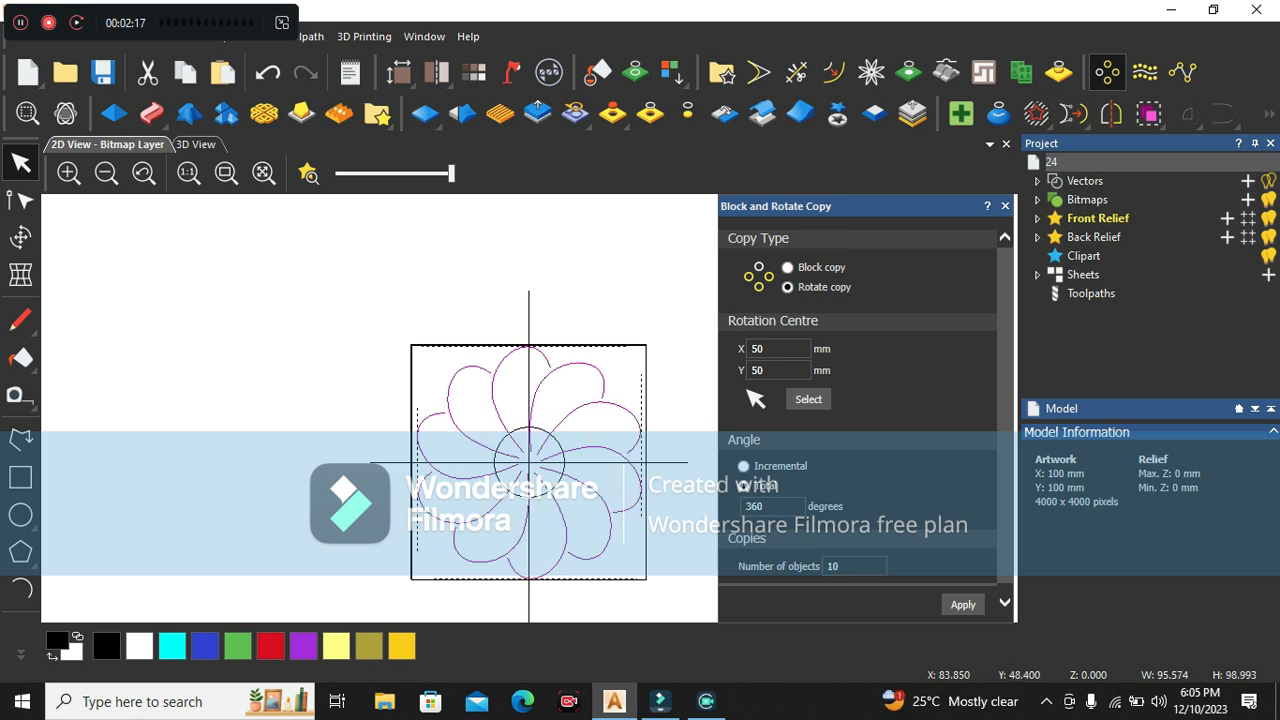
- Move the top petal curve's outer end node so it lands on the edge of the neighbouring petal
click(554, 396)
scroll(556, 373, up, 3)
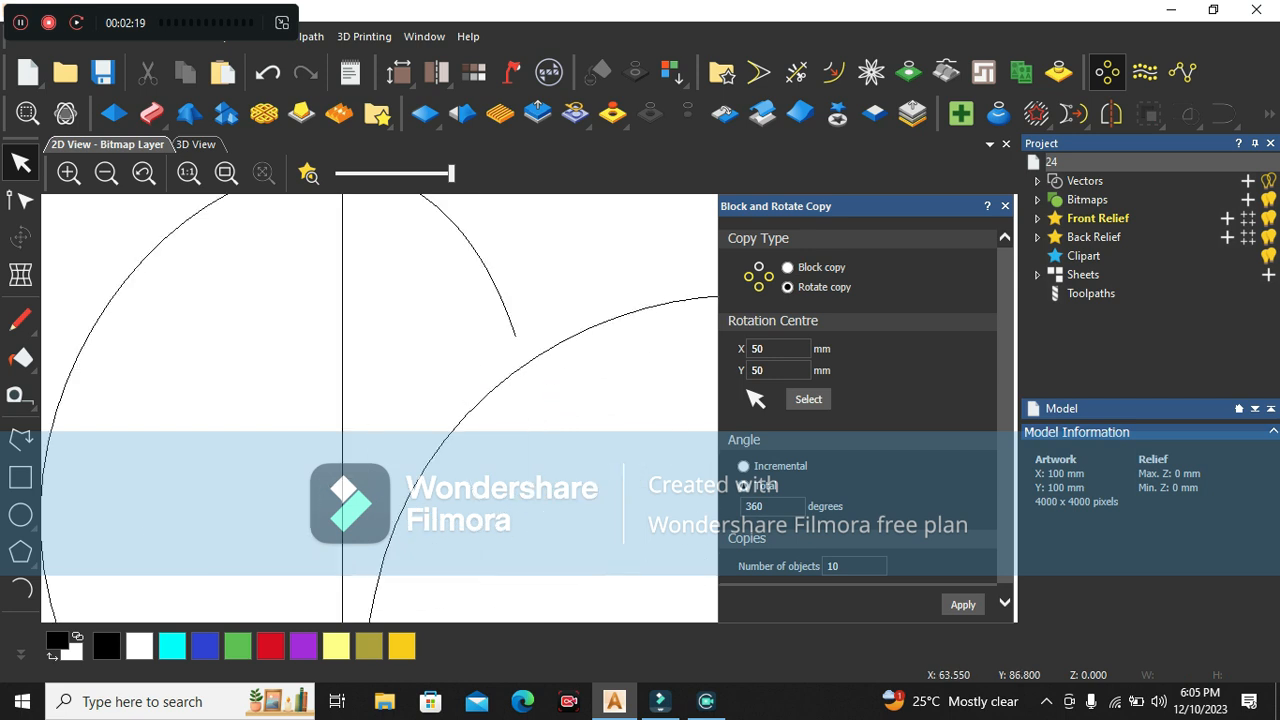
click(516, 335)
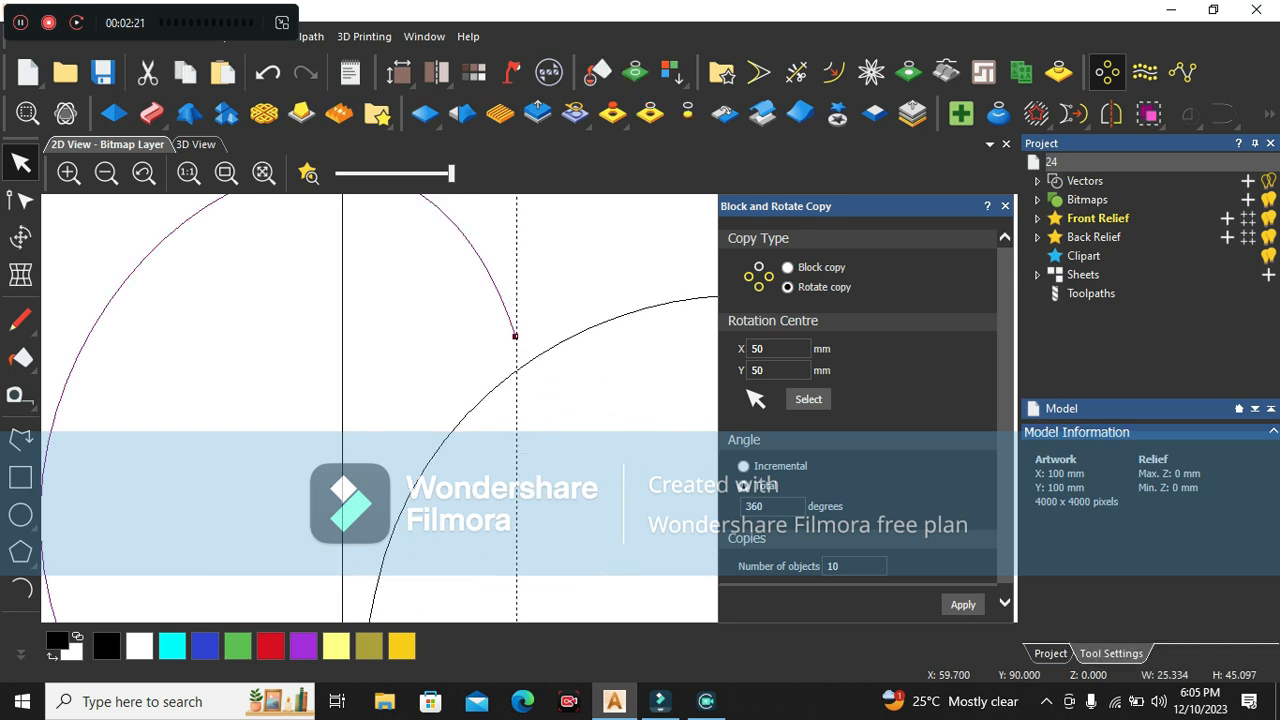
key(n)
drag(516, 336, 530, 358)
scroll(530, 410, down, 1)
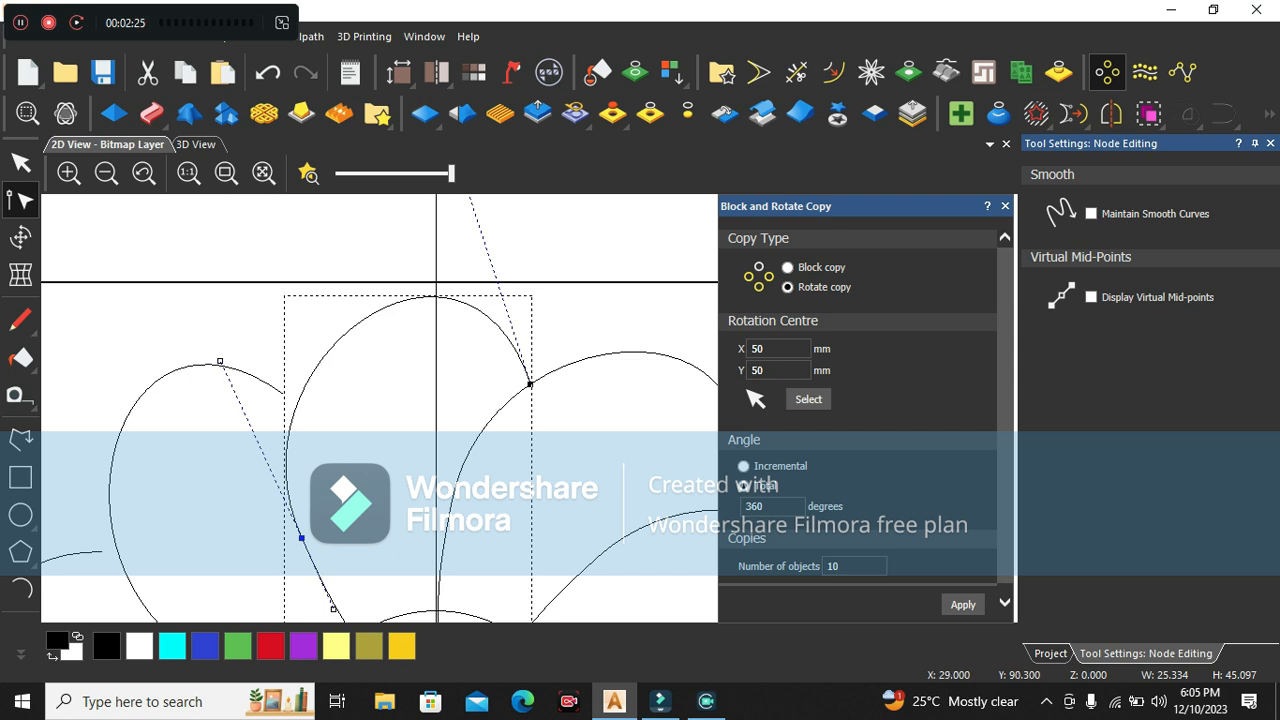
key(ctrl+z)
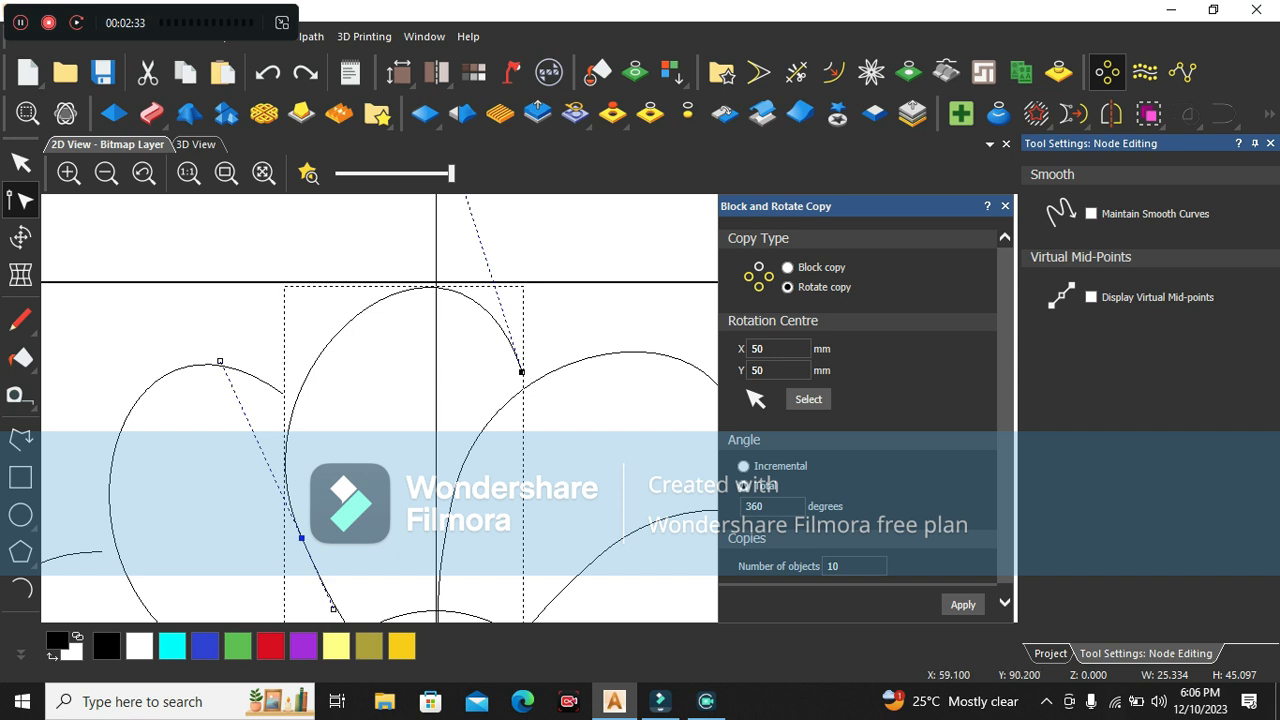
scroll(527, 387, up, 3)
drag(506, 324, 529, 377)
scroll(529, 406, down, 3)
click(603, 402)
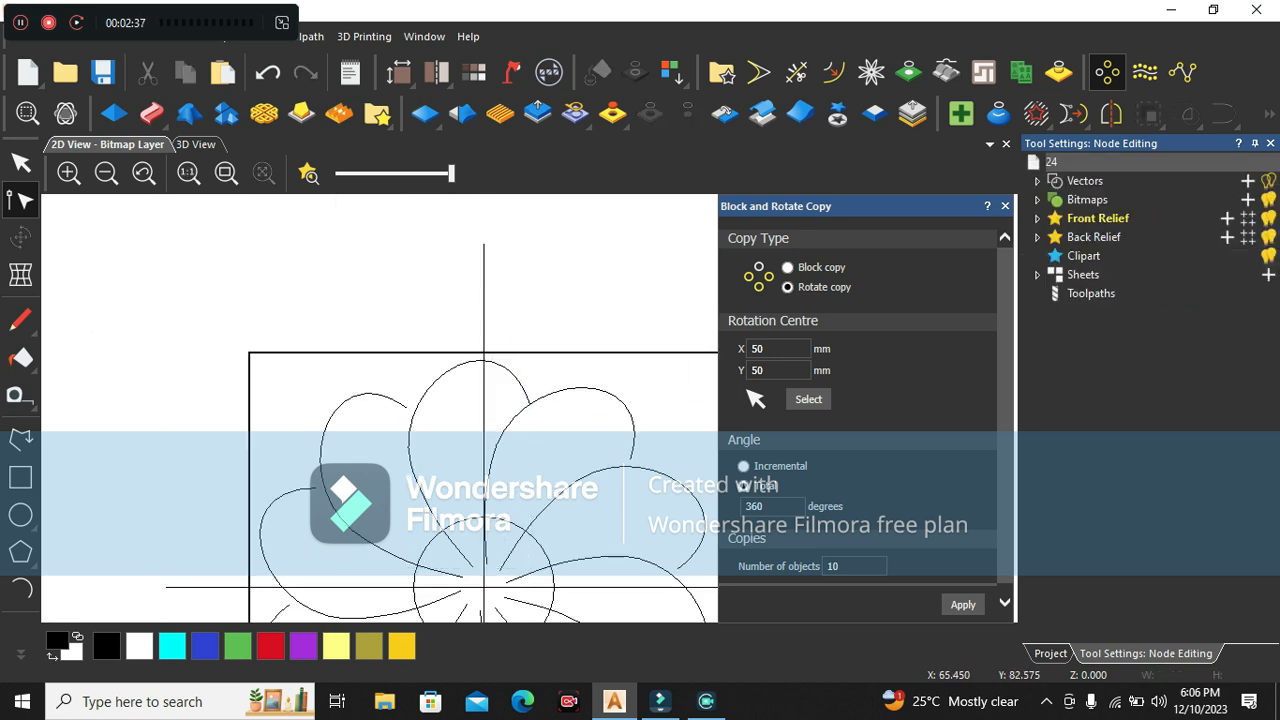
- Try to delete every petal except the reshaped top one, with the circle included in the selection
scroll(603, 402, down, 1)
click(485, 392)
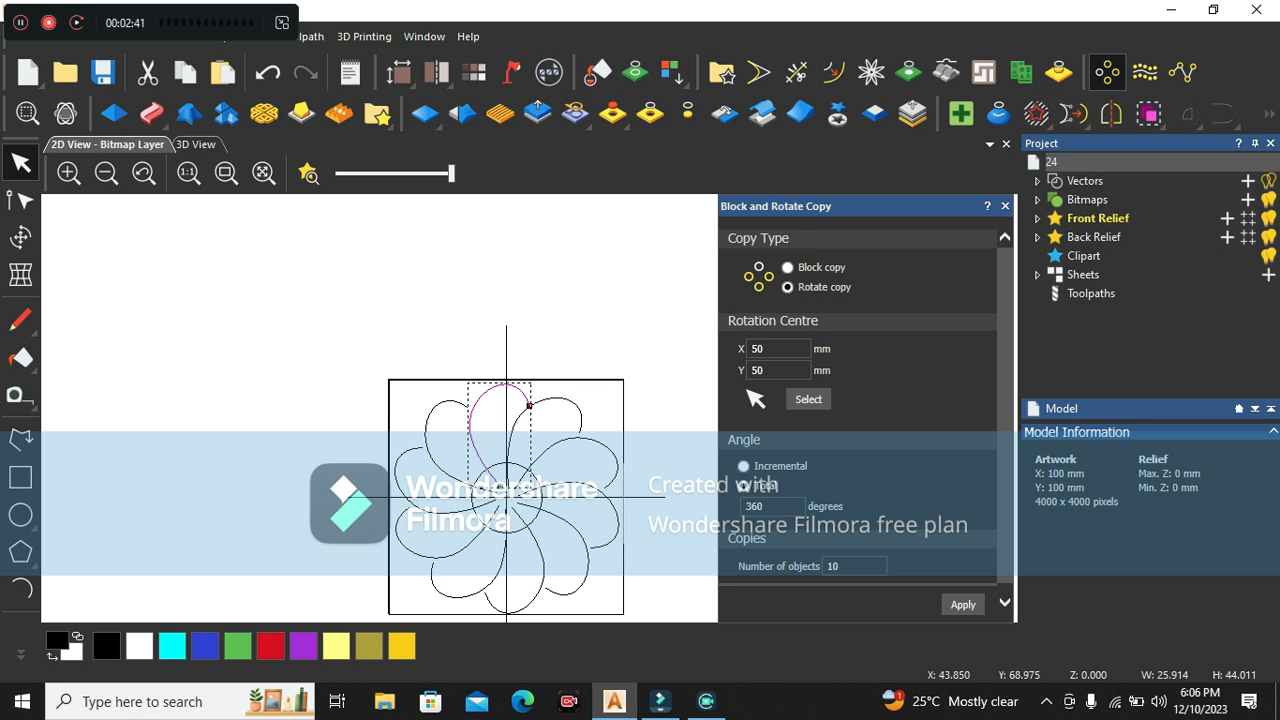
scroll(480, 470, down, 1)
drag(465, 541, 579, 393)
scroll(502, 462, up, 1)
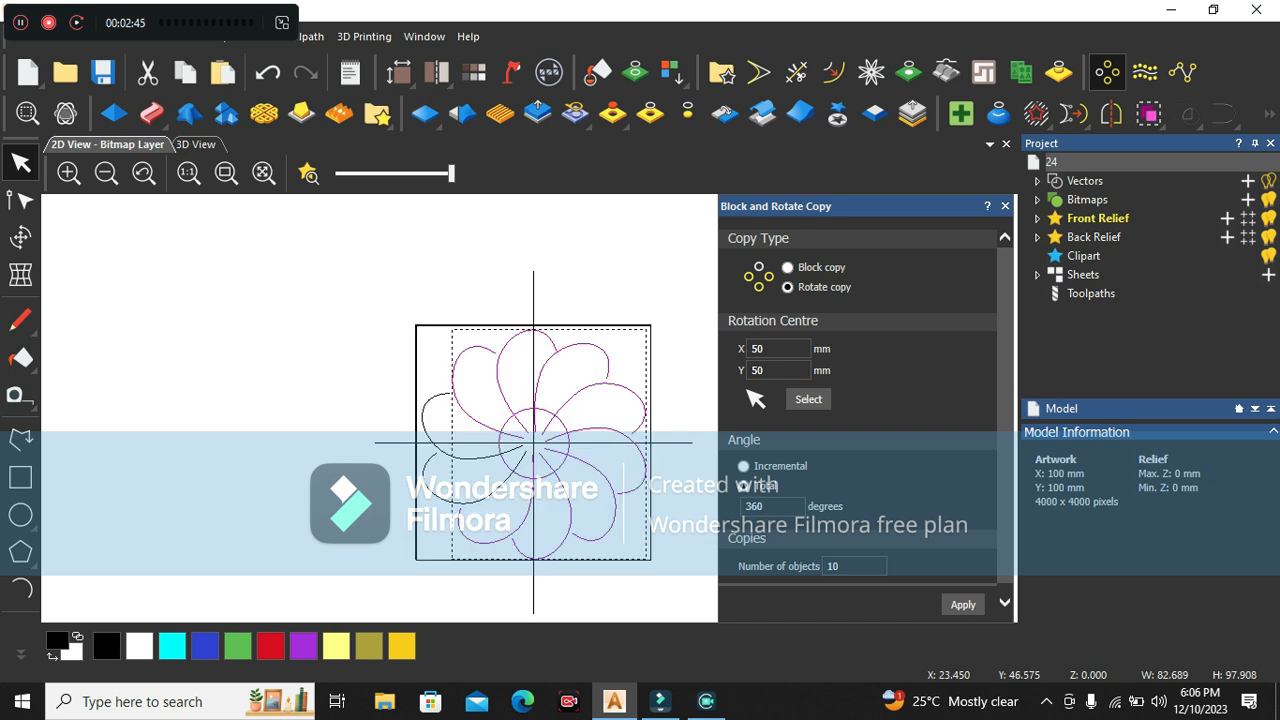
shift+click(471, 451)
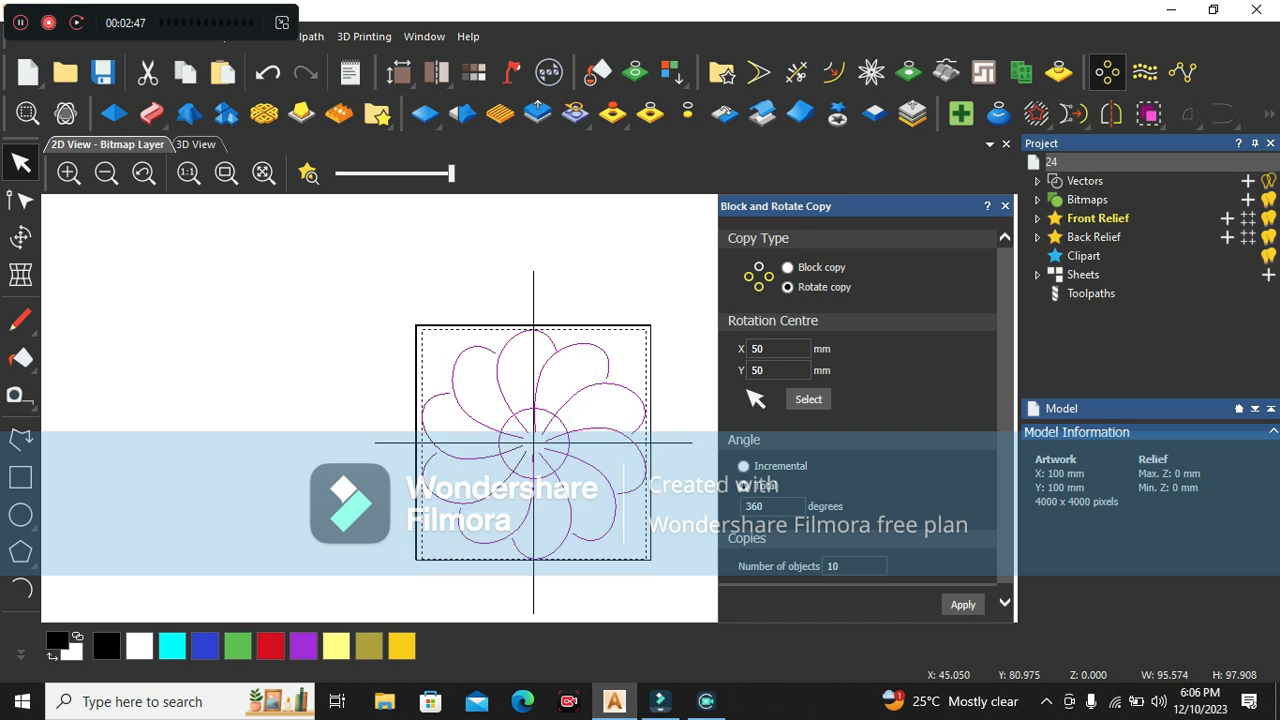
shift+click(511, 344)
key(Delete)
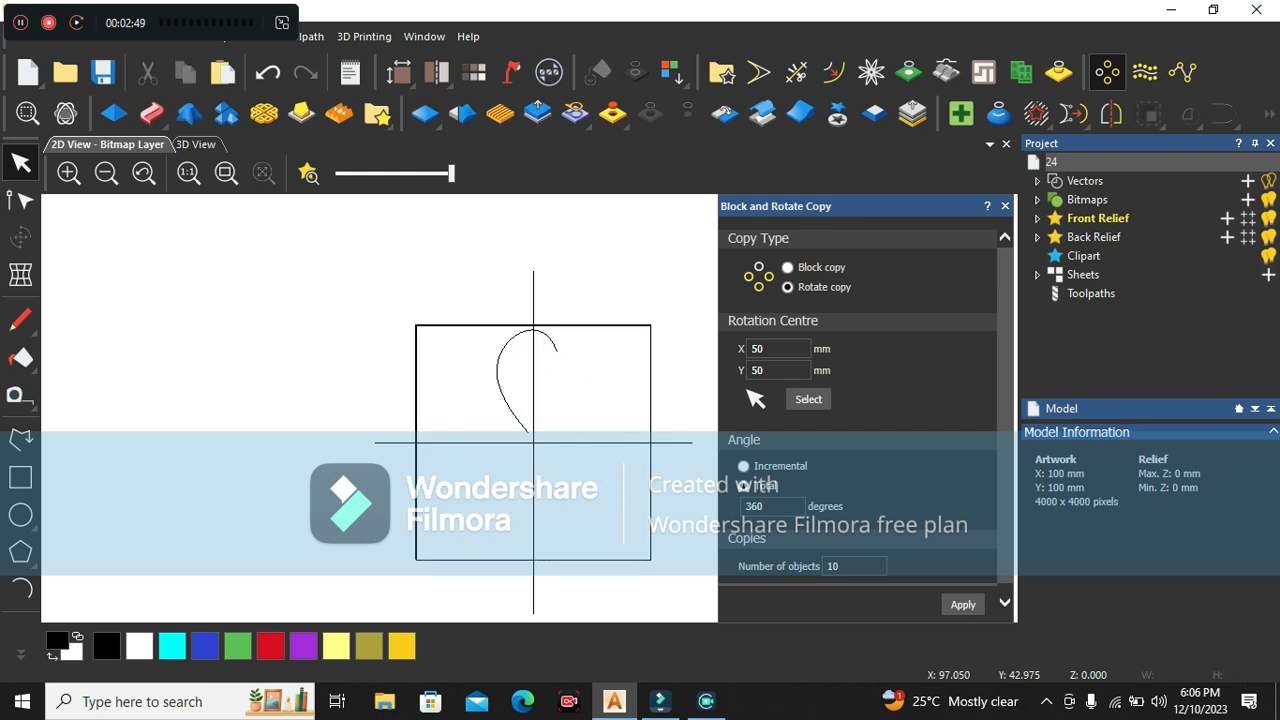
click(502, 395)
key(ctrl+z)
- Delete the rotated petal copies, keeping the reshaped top petal, the circle and the centre lines
drag(621, 351, 594, 387)
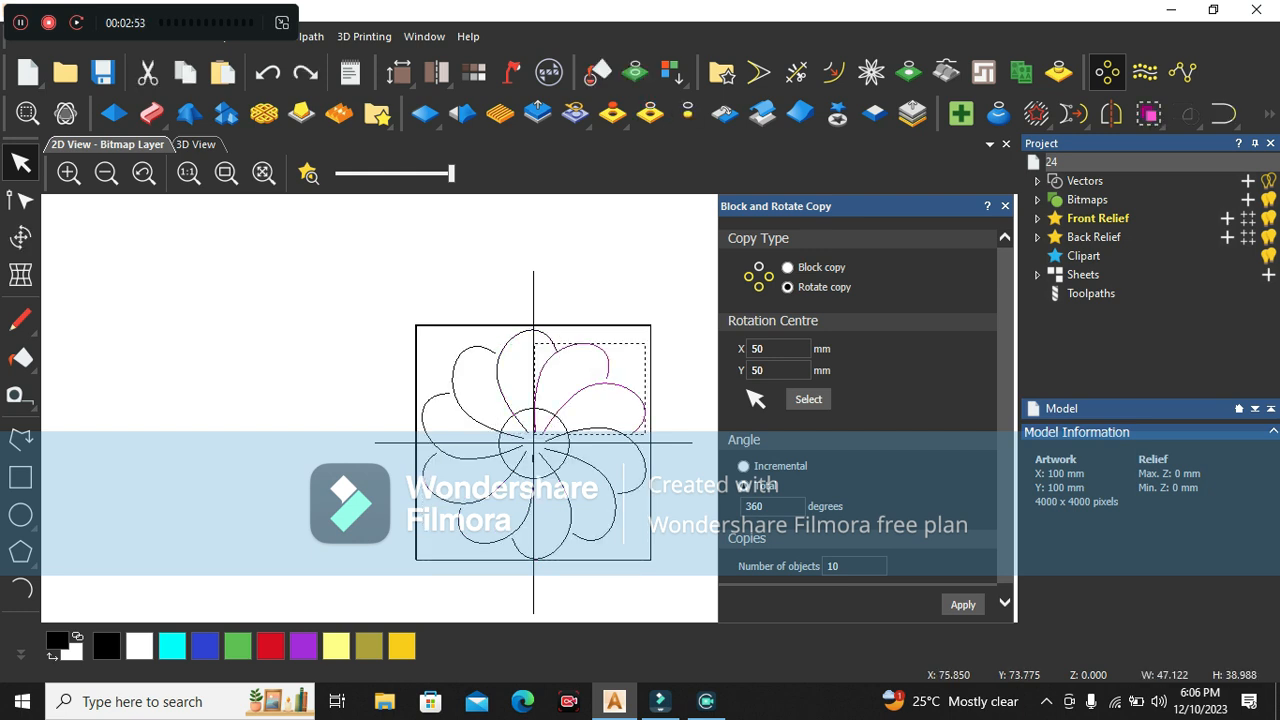
key(Delete)
drag(618, 466, 439, 455)
key(Delete)
key(Delete)
key(Delete)
key(Delete)
key(Delete)
- Rotate-copy the reshaped top petal about X 50, Y 50 mm over 360 degrees with 10 objects
mouse_move(464, 404)
mouse_down()
mouse_move(446, 397)
mouse_move(473, 389)
mouse_up()
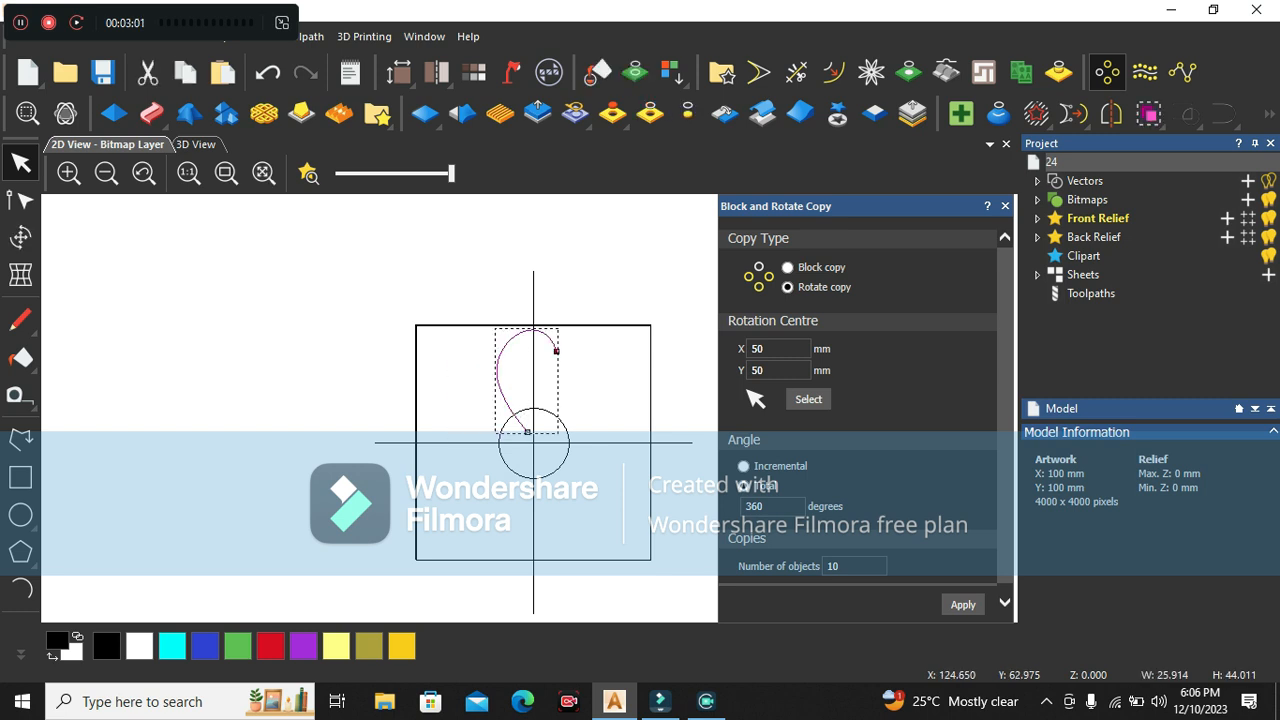
click(962, 604)
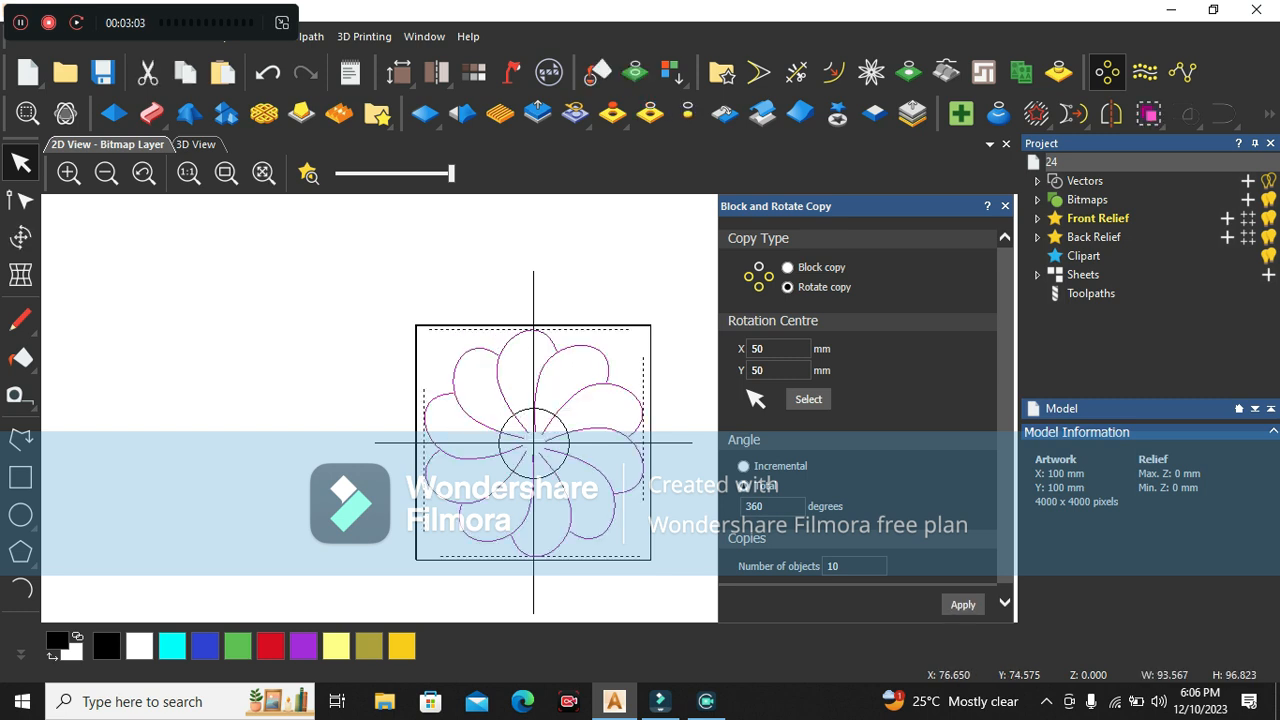
click(580, 294)
- Draw a straight polyline from the top petal's tip at X 59.916, Y 88.814 to the neighbouring petal's inner end at X 50.665, Y 54.956 mm
scroll(520, 328, up, 2)
scroll(530, 407, down, 2)
scroll(560, 400, up, 3)
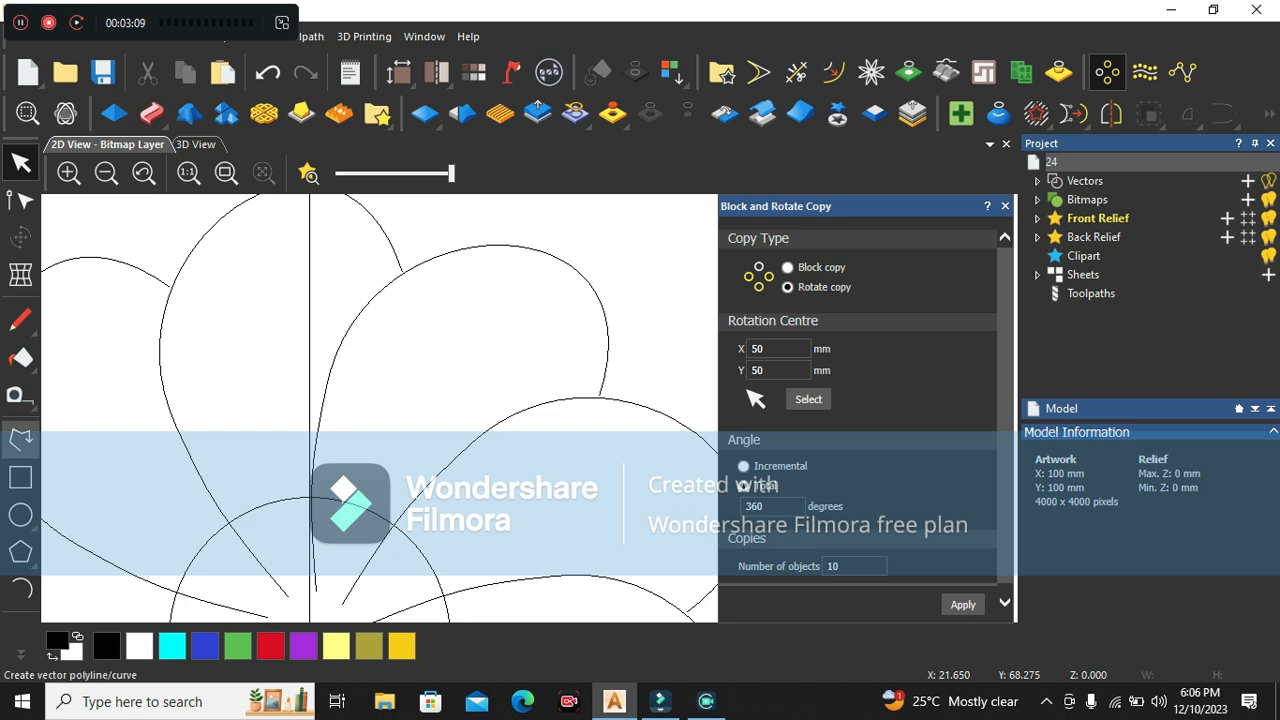
click(20, 438)
scroll(400, 300, up, 3)
scroll(380, 410, up, 1)
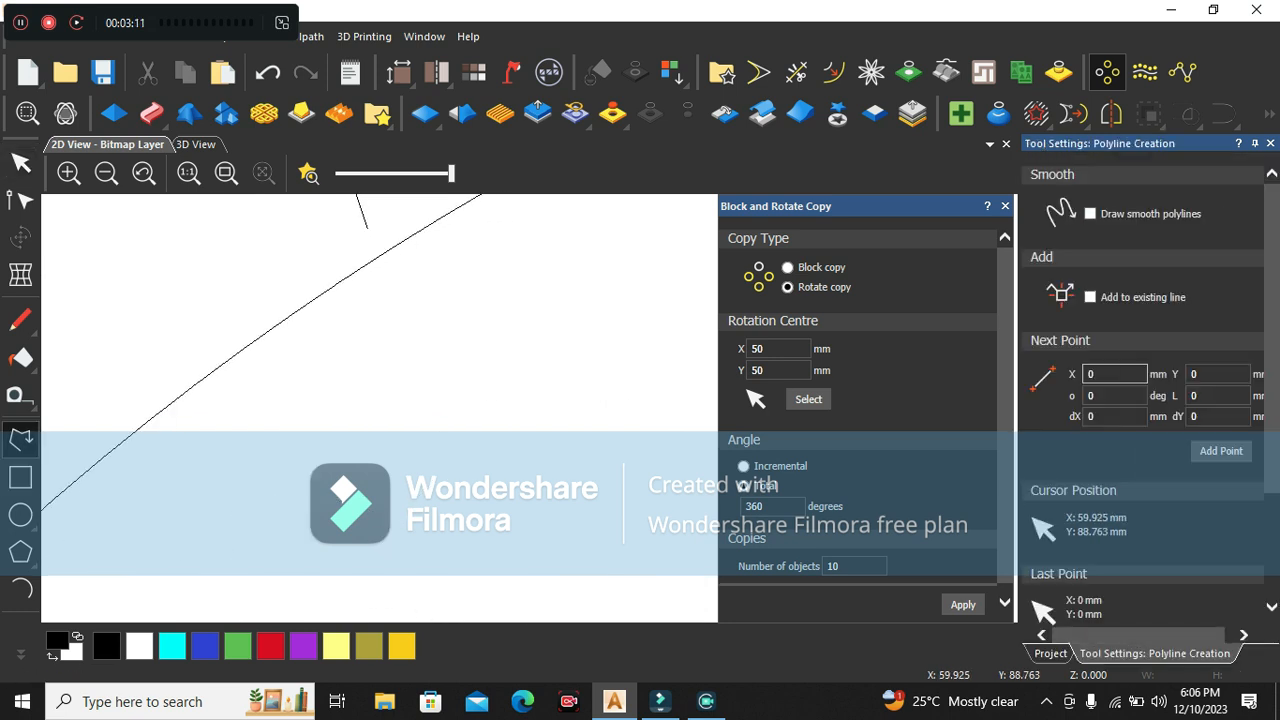
click(350, 290)
scroll(350, 290, down, 3)
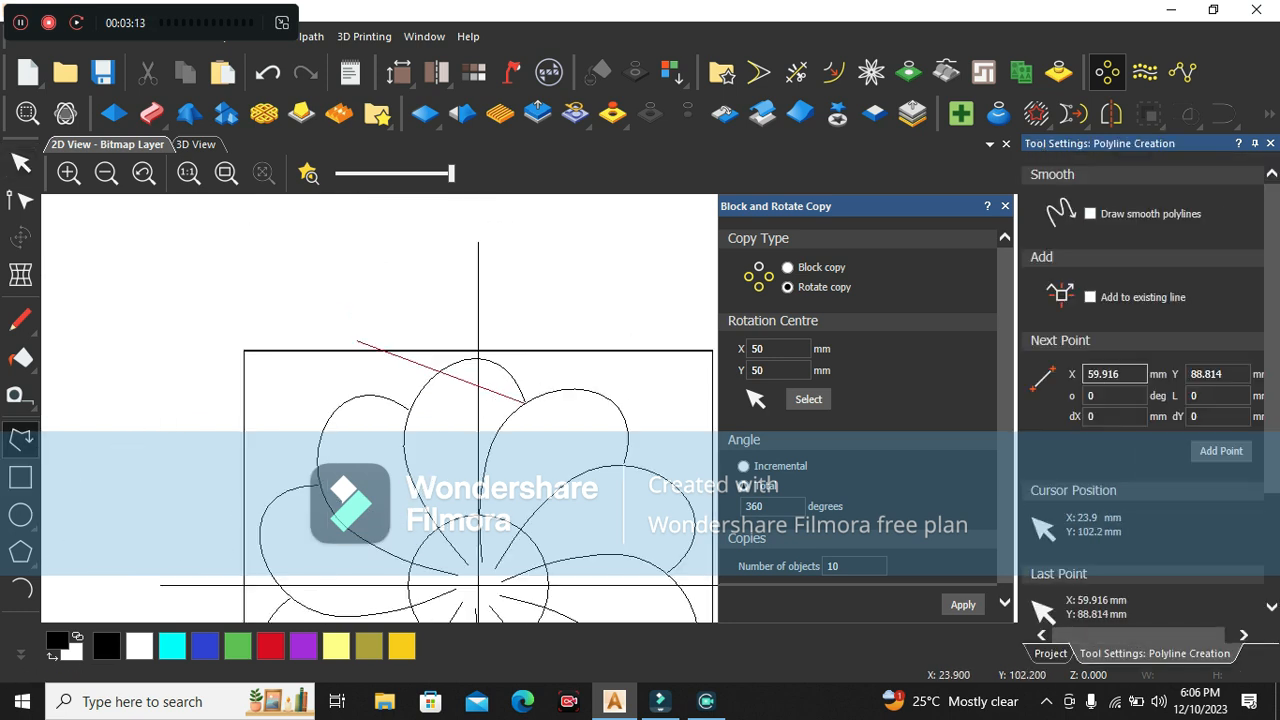
scroll(481, 563, up, 1)
click(463, 548)
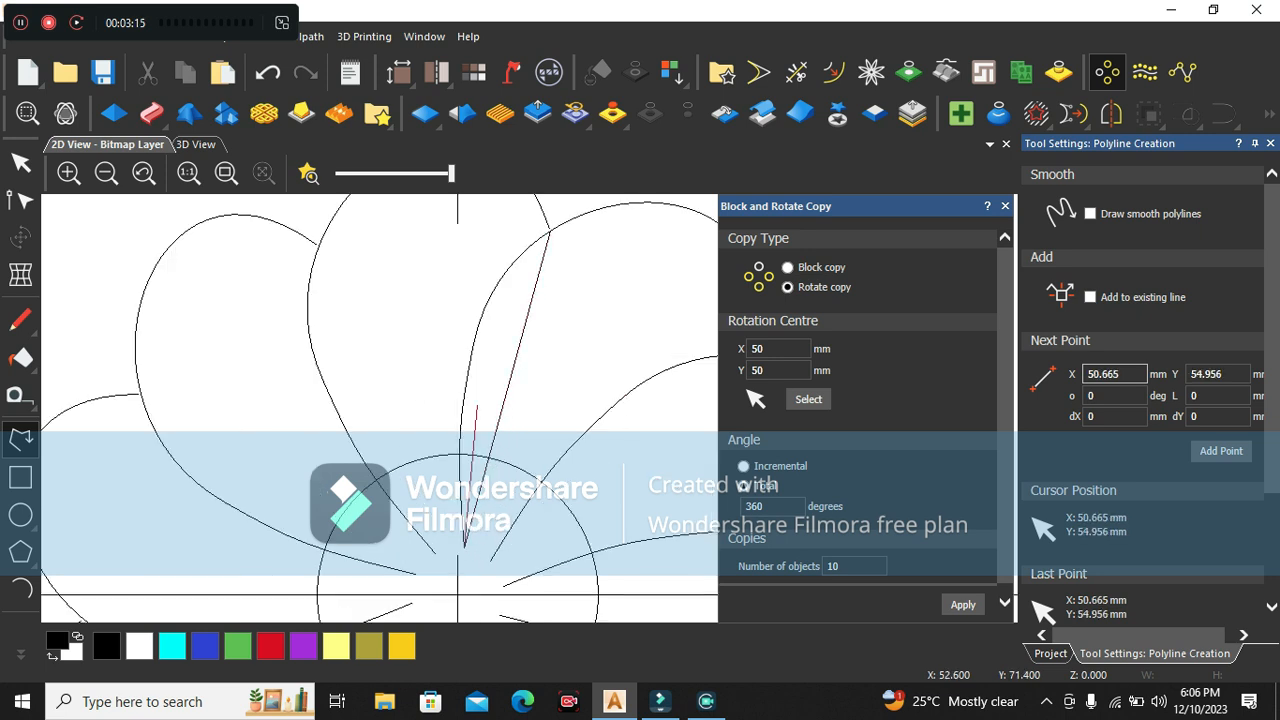
key(Escape)
right_click(546, 346)
key(Escape)
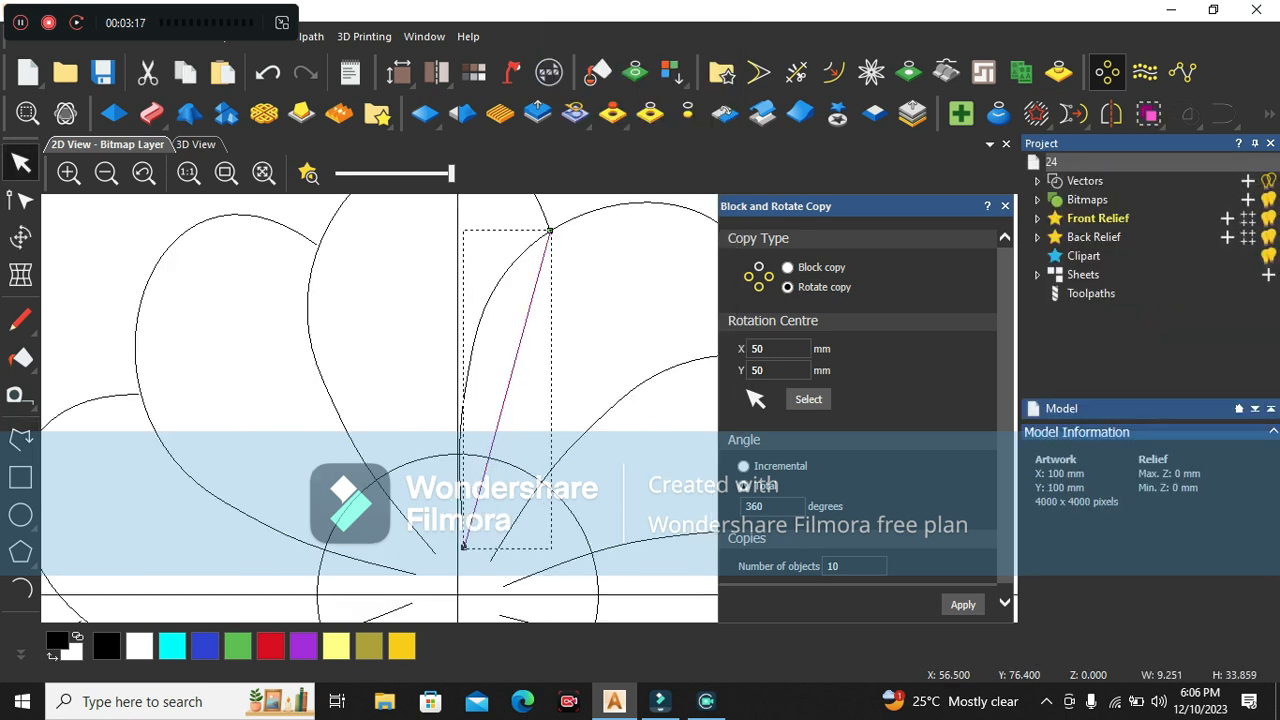
- Bend the new line into a curve with its two control handles so it follows the neighbouring petal's edge
key(n)
drag(520, 336, 441, 293)
scroll(502, 458, up, 3)
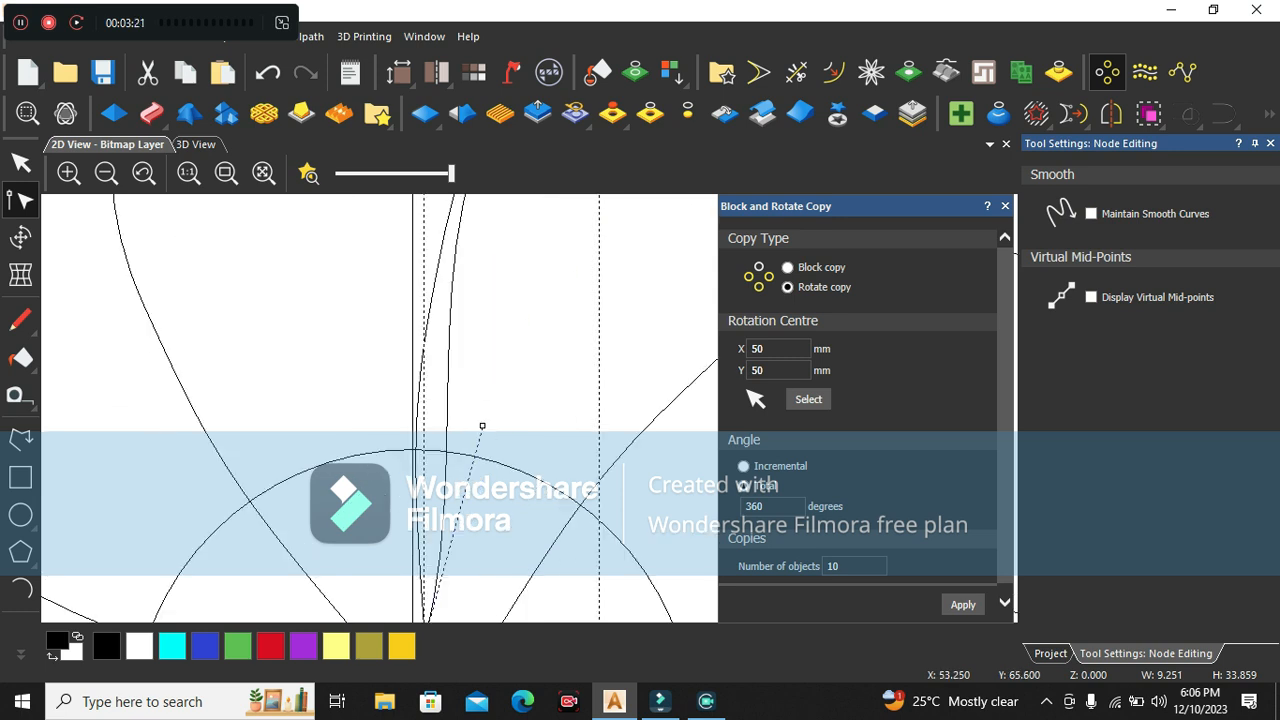
drag(482, 426, 412, 482)
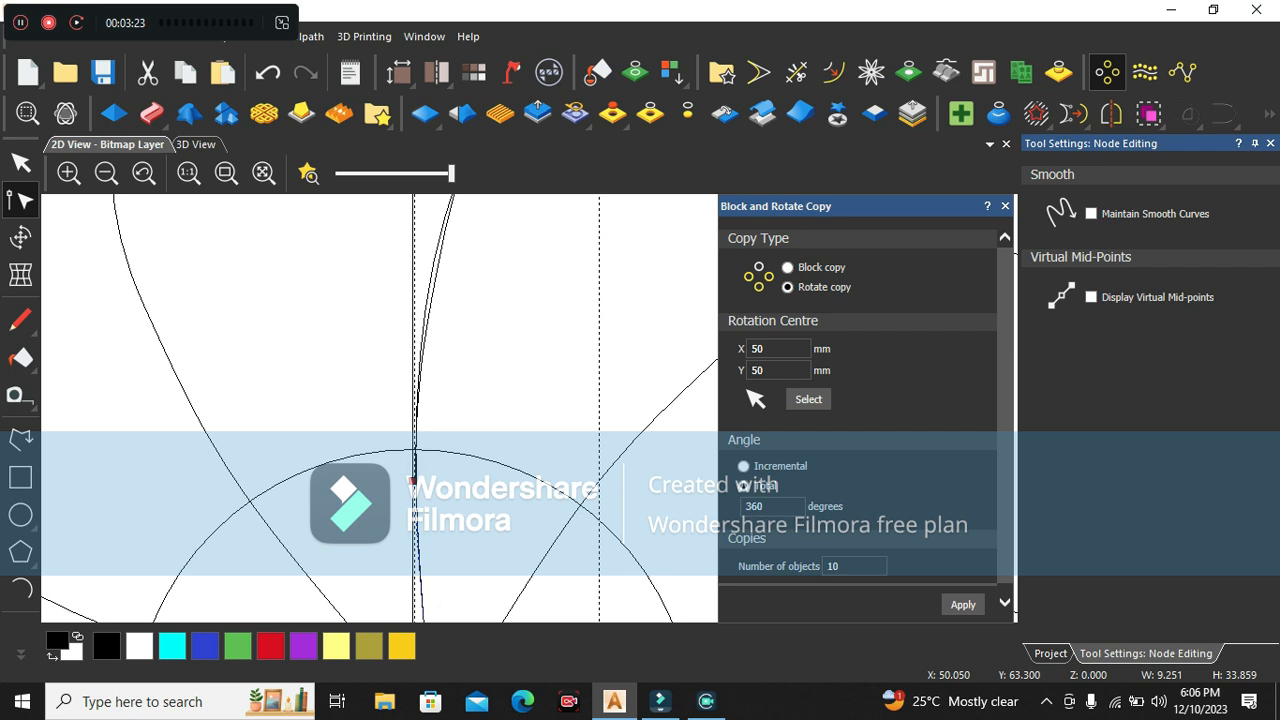
scroll(527, 412, down, 1)
scroll(472, 270, up, 2)
mouse_move(380, 268)
mouse_down()
mouse_move(414, 249)
mouse_move(417, 200)
mouse_move(392, 255)
mouse_up()
scroll(500, 400, down, 2)
scroll(500, 400, up, 3)
scroll(500, 400, down, 2)
scroll(500, 400, up, 1)
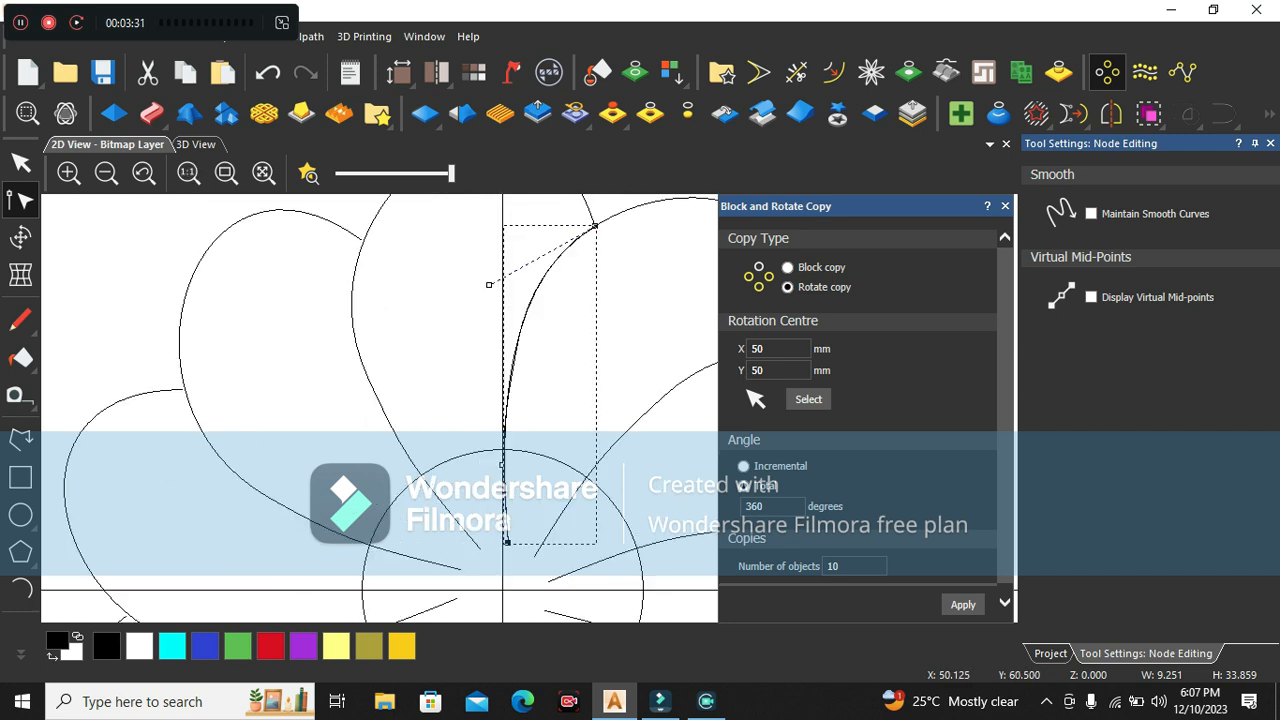
scroll(526, 416, down, 1)
click(562, 338)
- Delete all the other petal copies, keeping the top petal, its traced side curve, the circle and the centre lines
scroll(575, 312, up, 1)
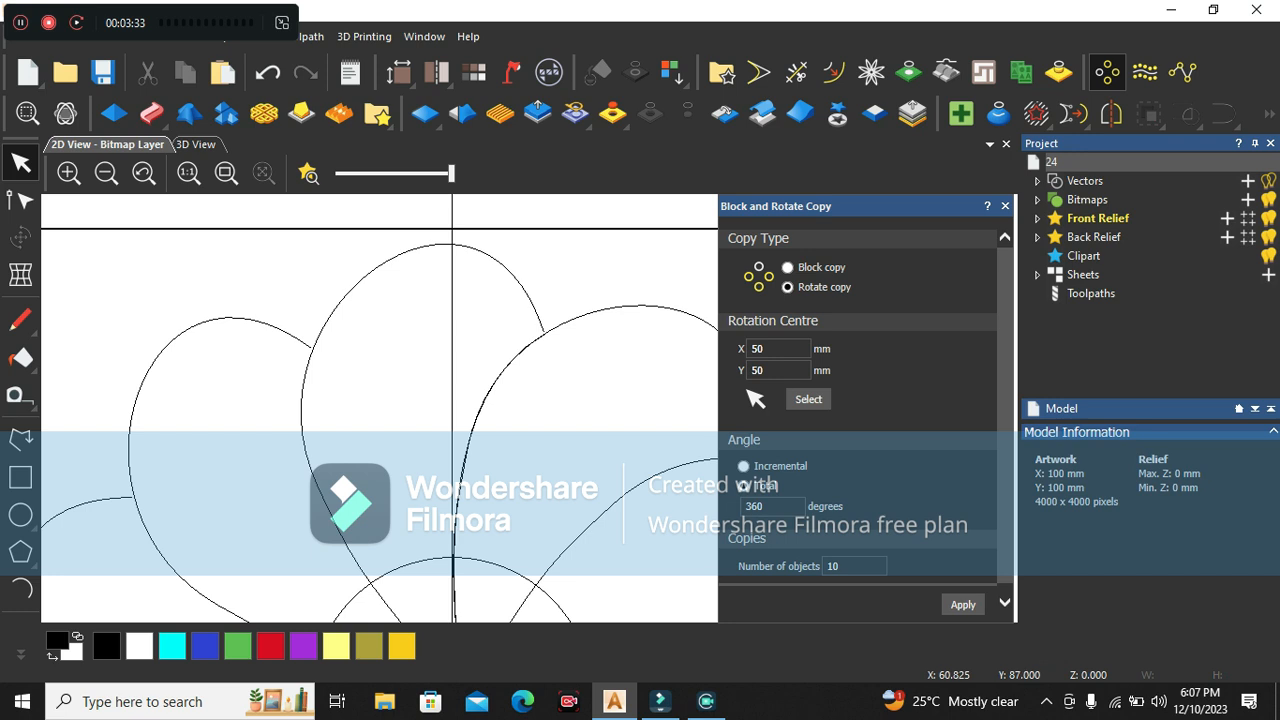
scroll(531, 414, down, 2)
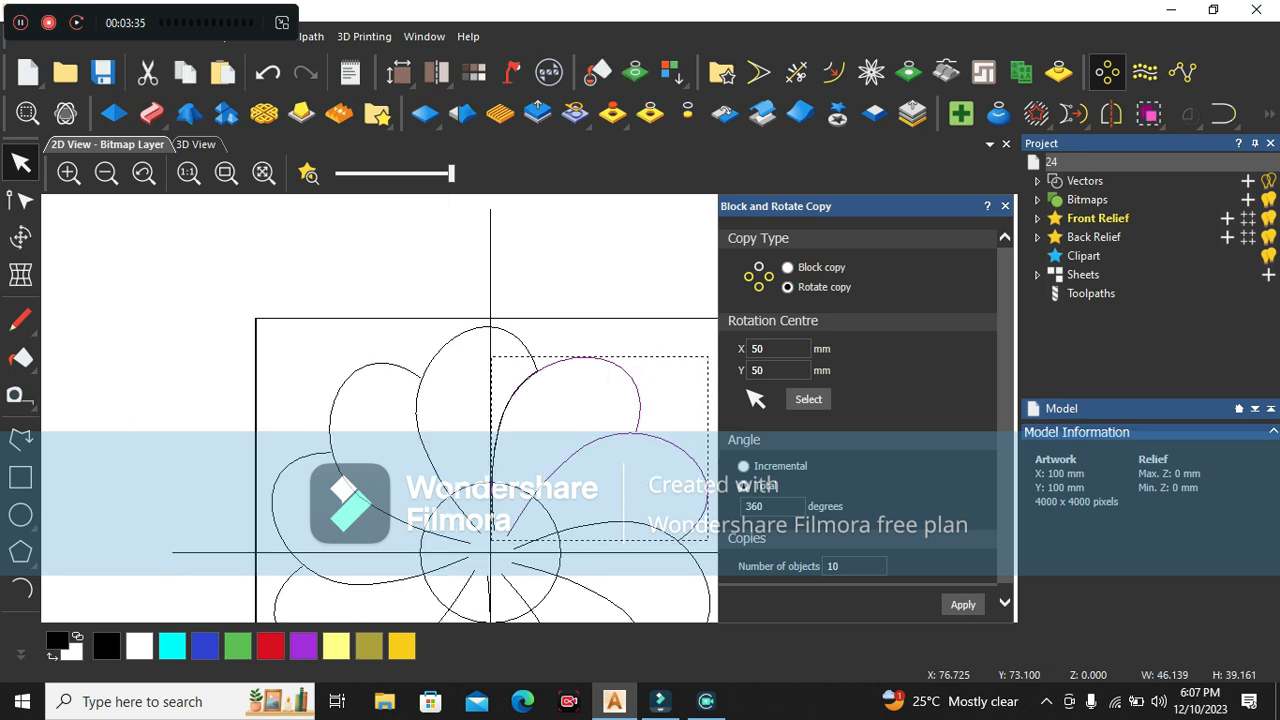
key(Delete)
scroll(615, 446, down, 1)
scroll(613, 525, up, 1)
click(610, 514)
key(Delete)
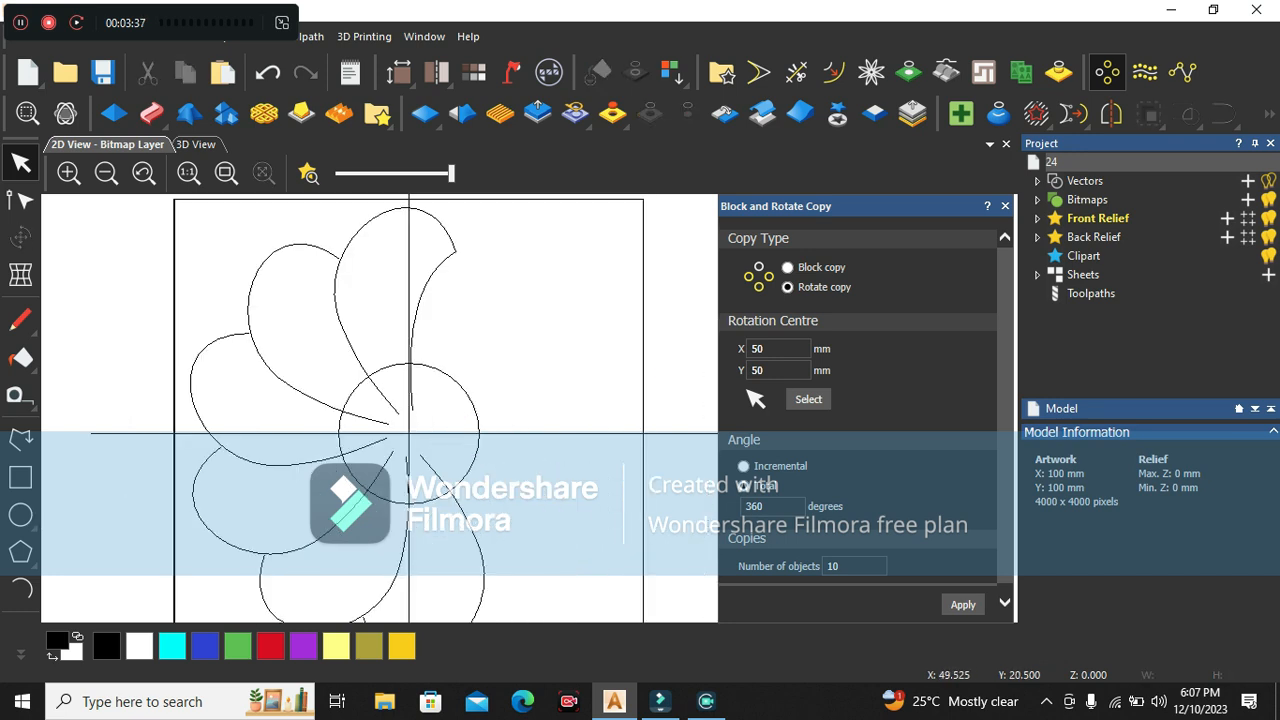
drag(379, 615, 335, 622)
key(Delete)
drag(268, 460, 231, 511)
key(Delete)
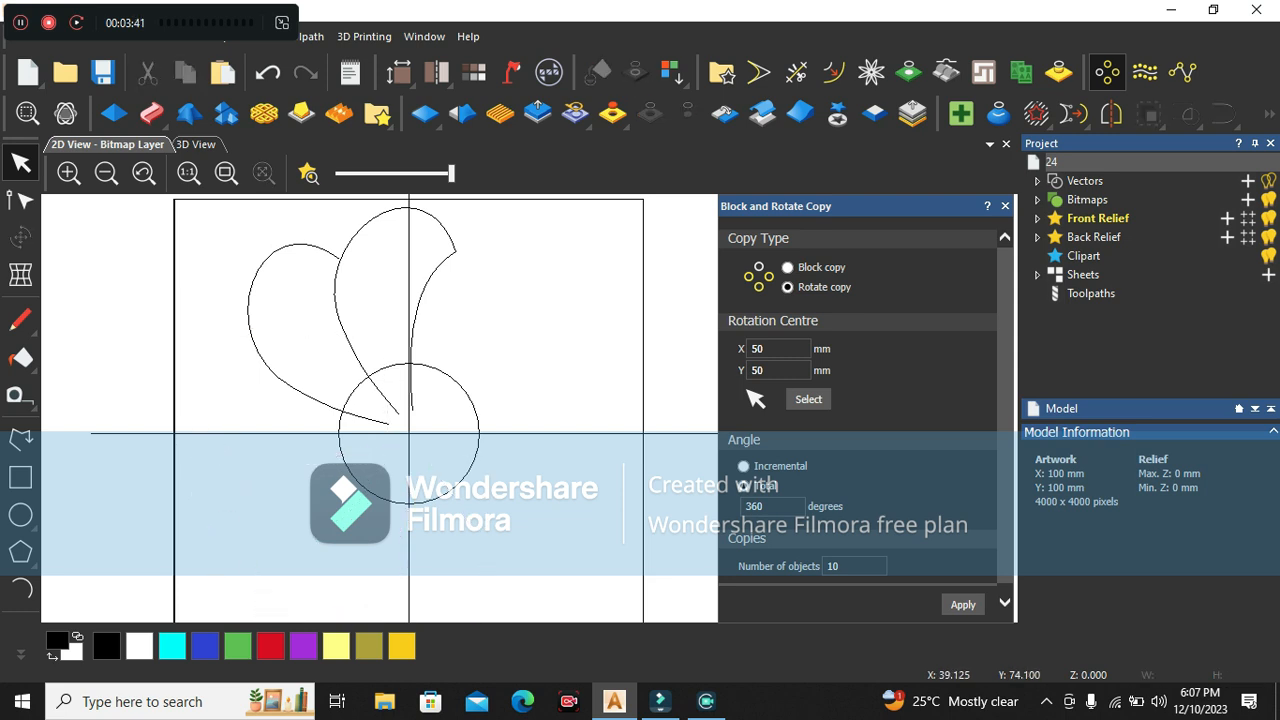
key(Delete)
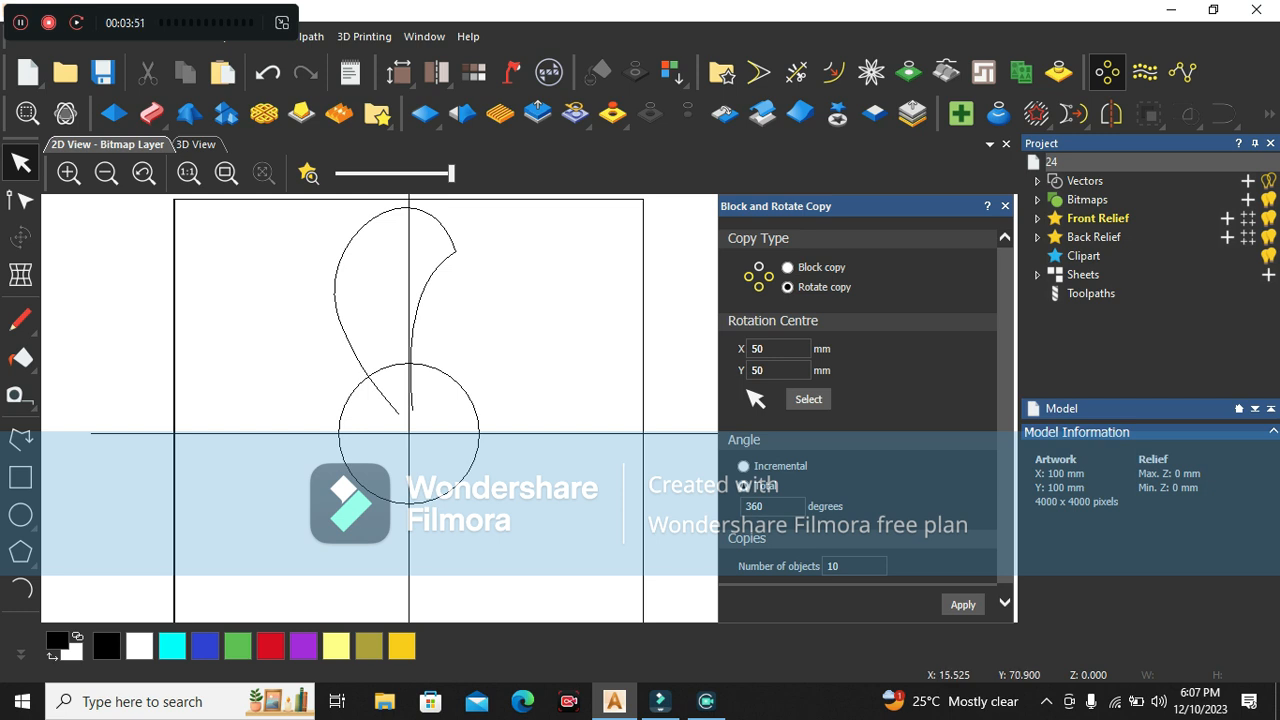
- Close the Block and Rotate Copy settings and leave polyline drawing with nothing selected
click(20, 438)
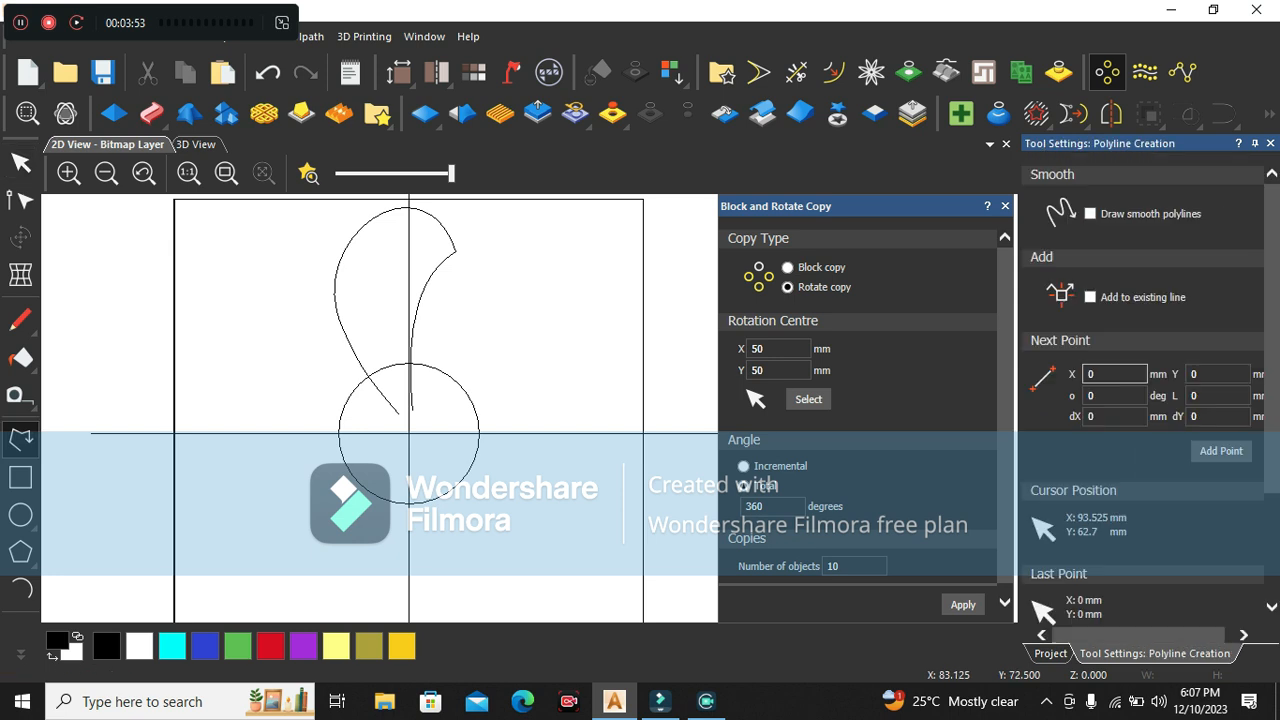
scroll(475, 304, up, 2)
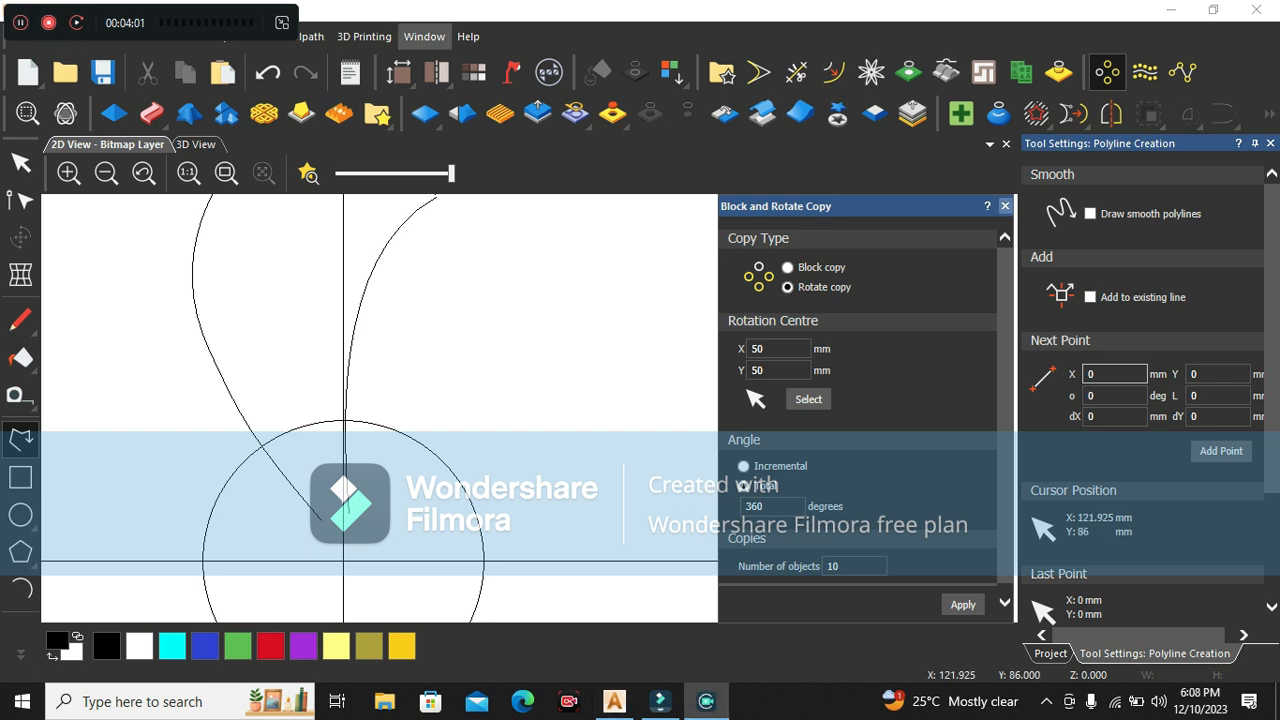
click(1005, 205)
click(714, 271)
key(Escape)
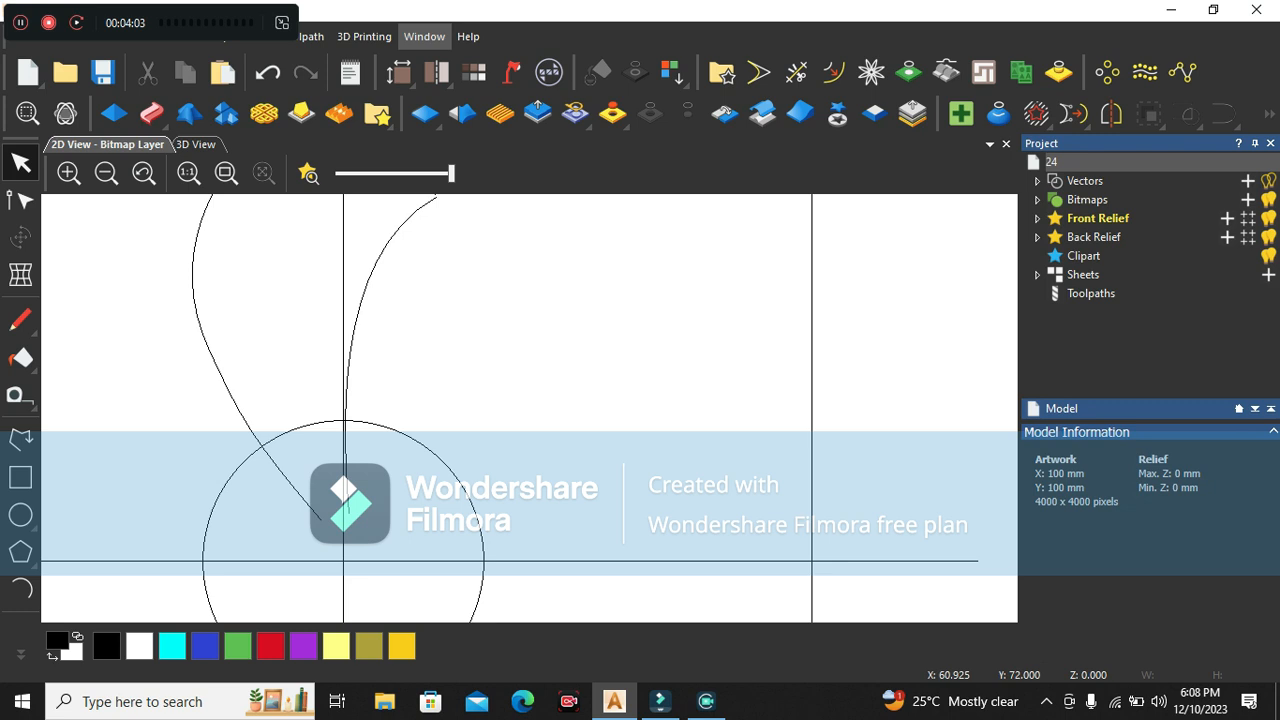
scroll(446, 355, down, 1)
drag(497, 281, 475, 338)
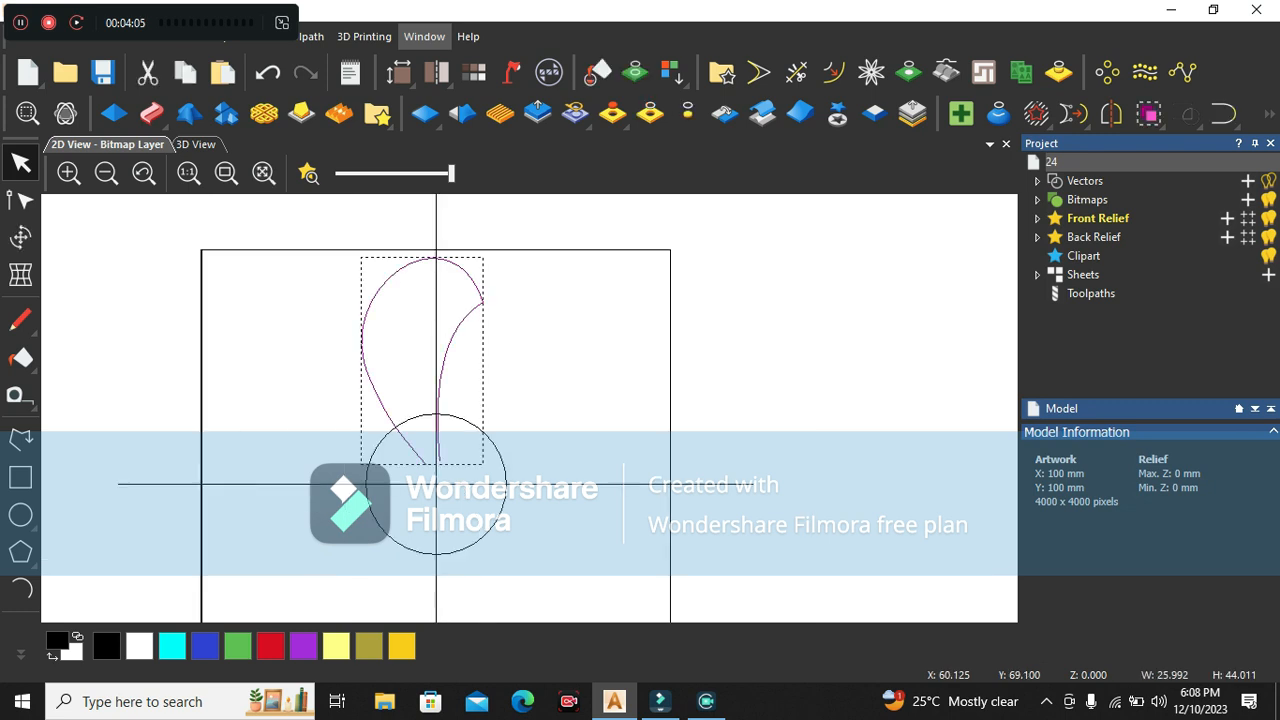
key(Escape)
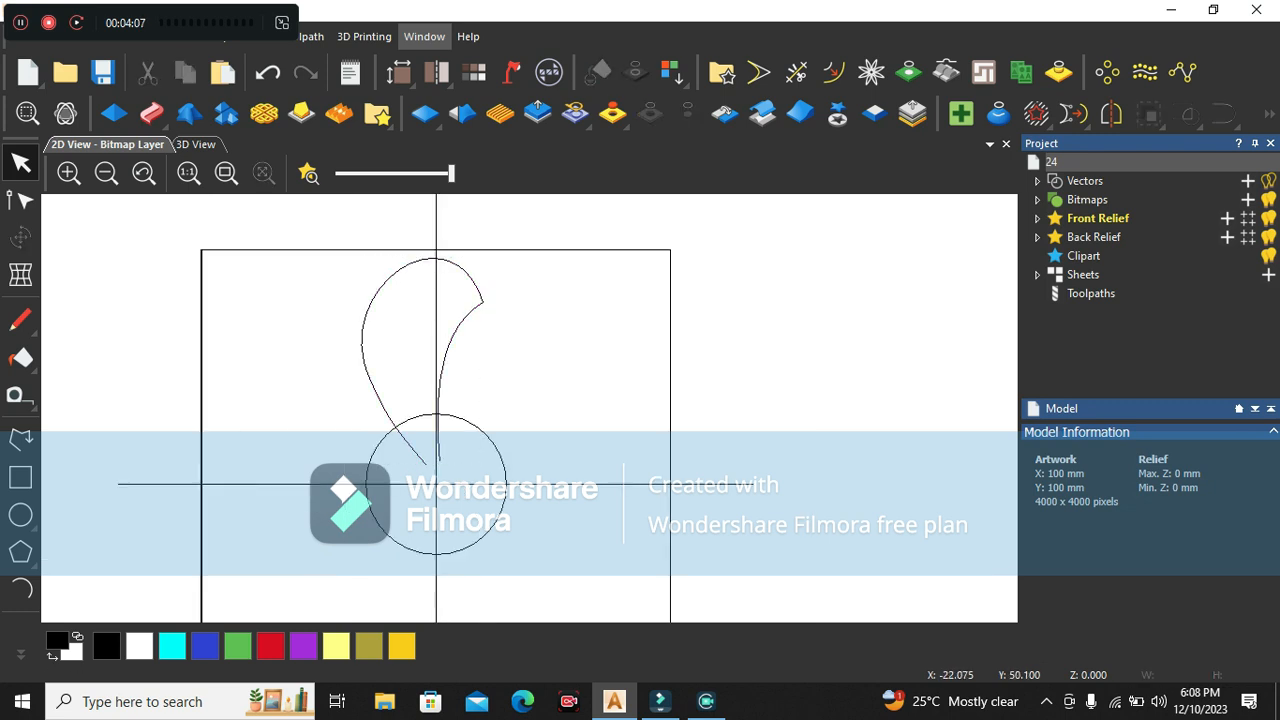
- Draw an open four-point polyline beside the petal from X 84.525, Y 76.25 through X 83.925, Y 78.15 and X 66.425, Y 85.05 mm, ending lower down
click(21, 438)
scroll(530, 408, down, 1)
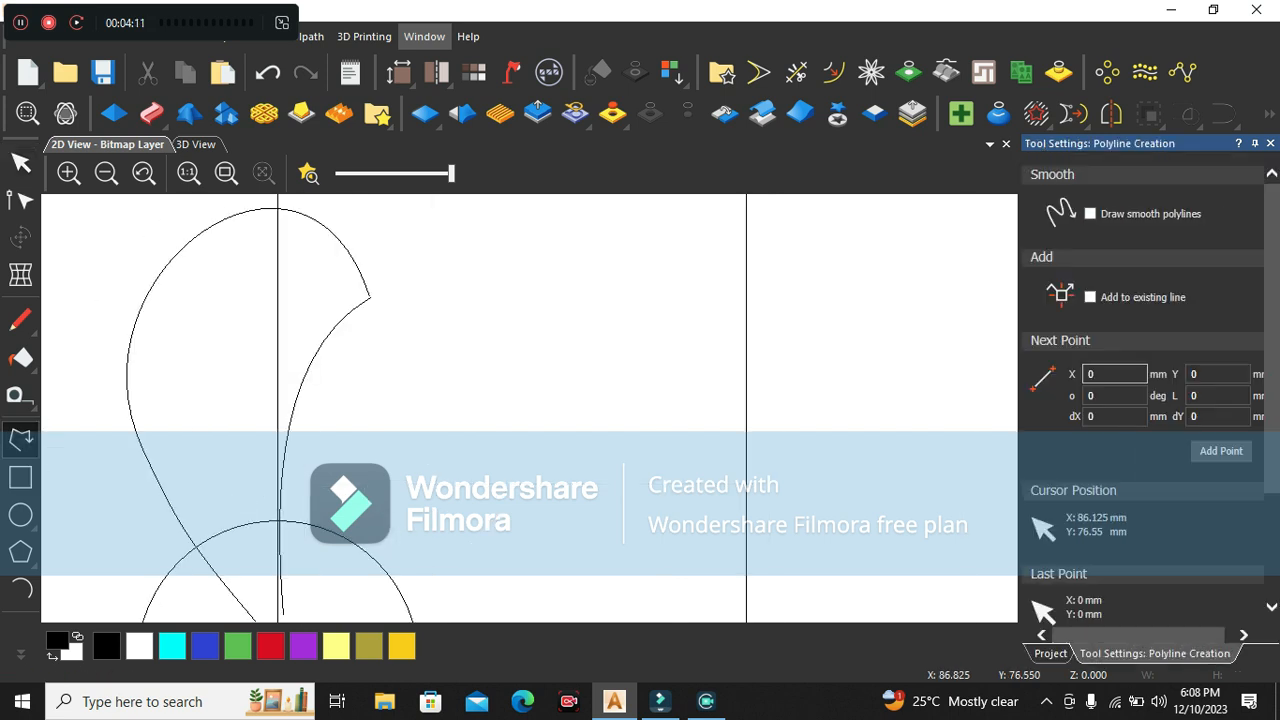
click(602, 414)
scroll(600, 410, up, 1)
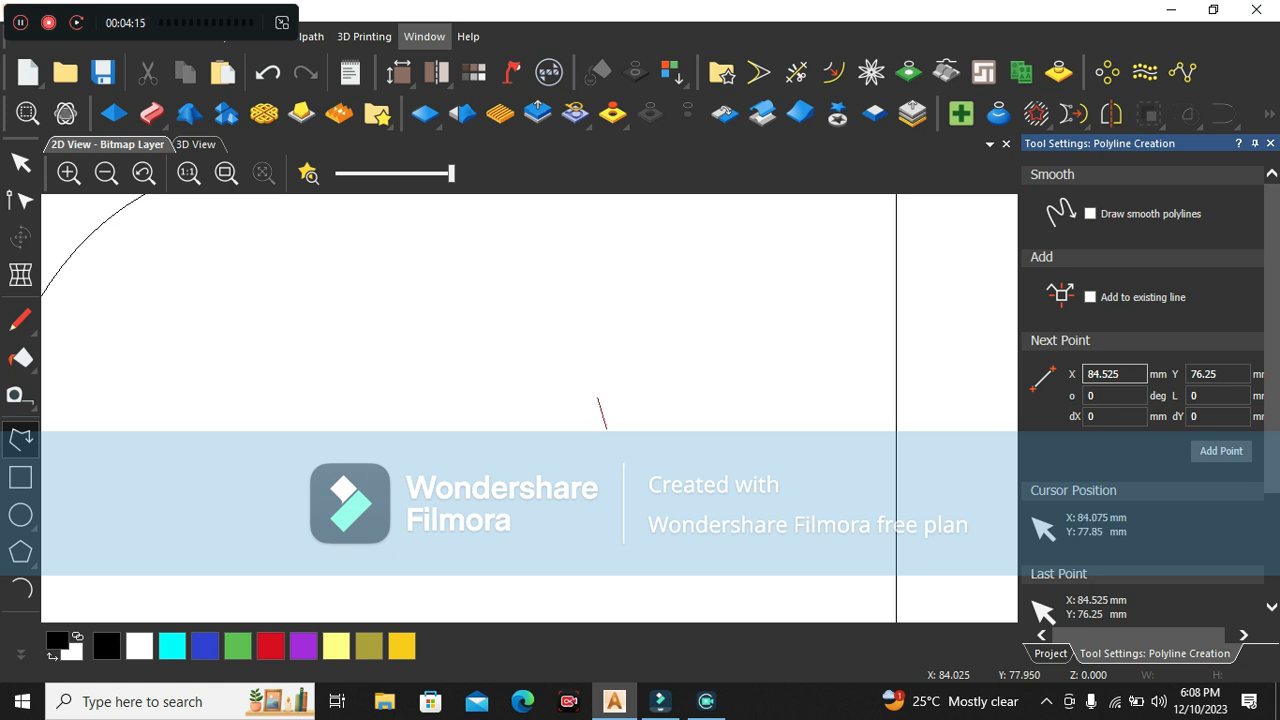
click(596, 393)
scroll(540, 370, down, 2)
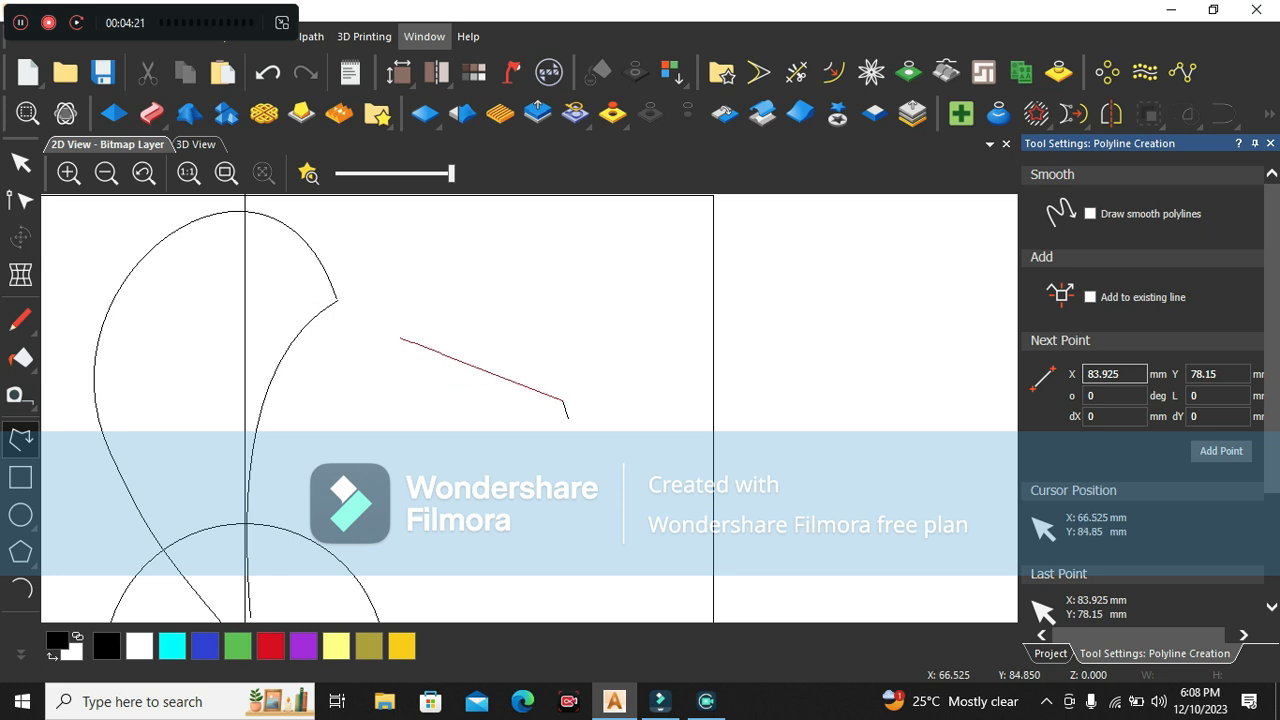
click(398, 336)
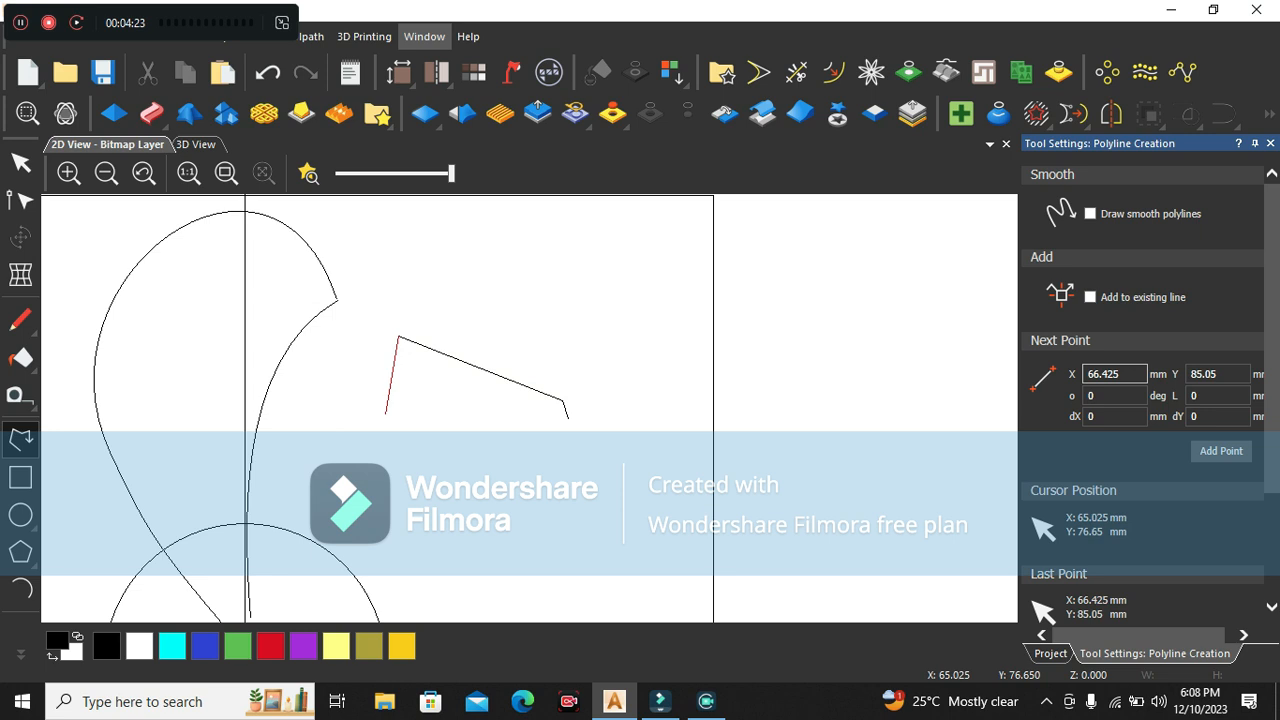
click(369, 446)
key(Escape)
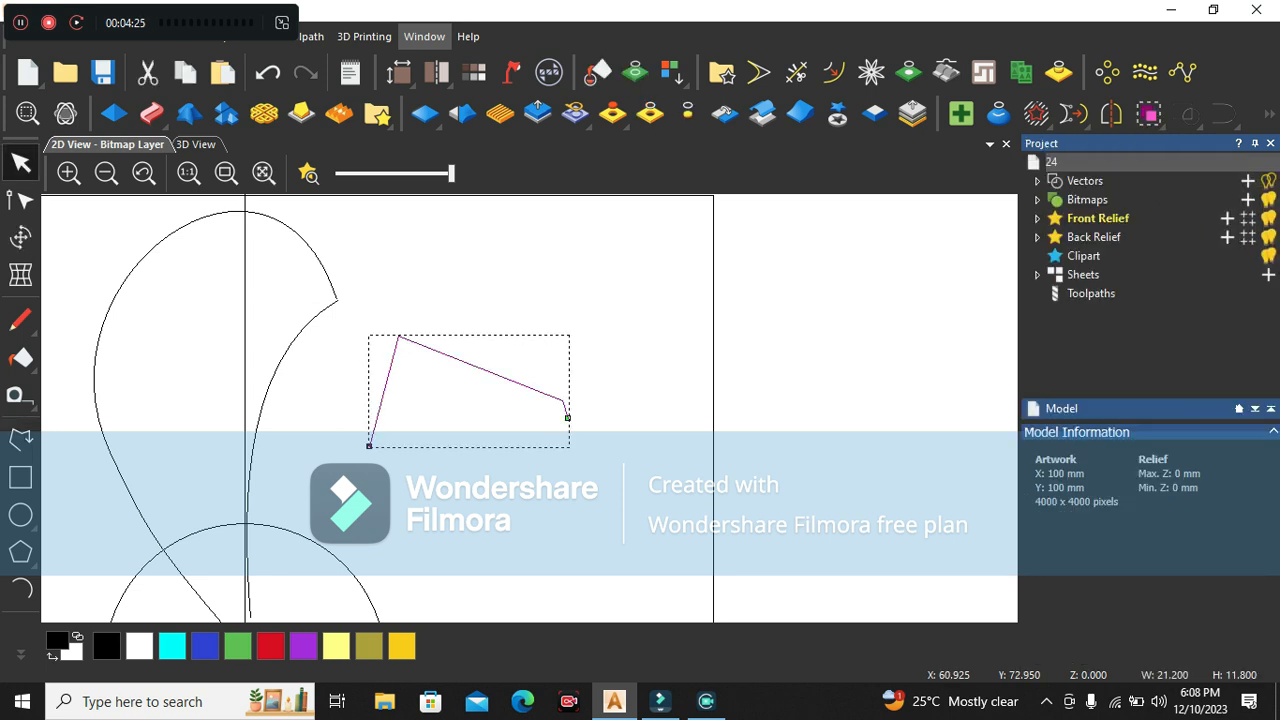
- Draw a horizontal helper line from the polyline's starting point at X 84.525, Y 76.25 mm across and past its long leg
click(21, 438)
click(567, 417)
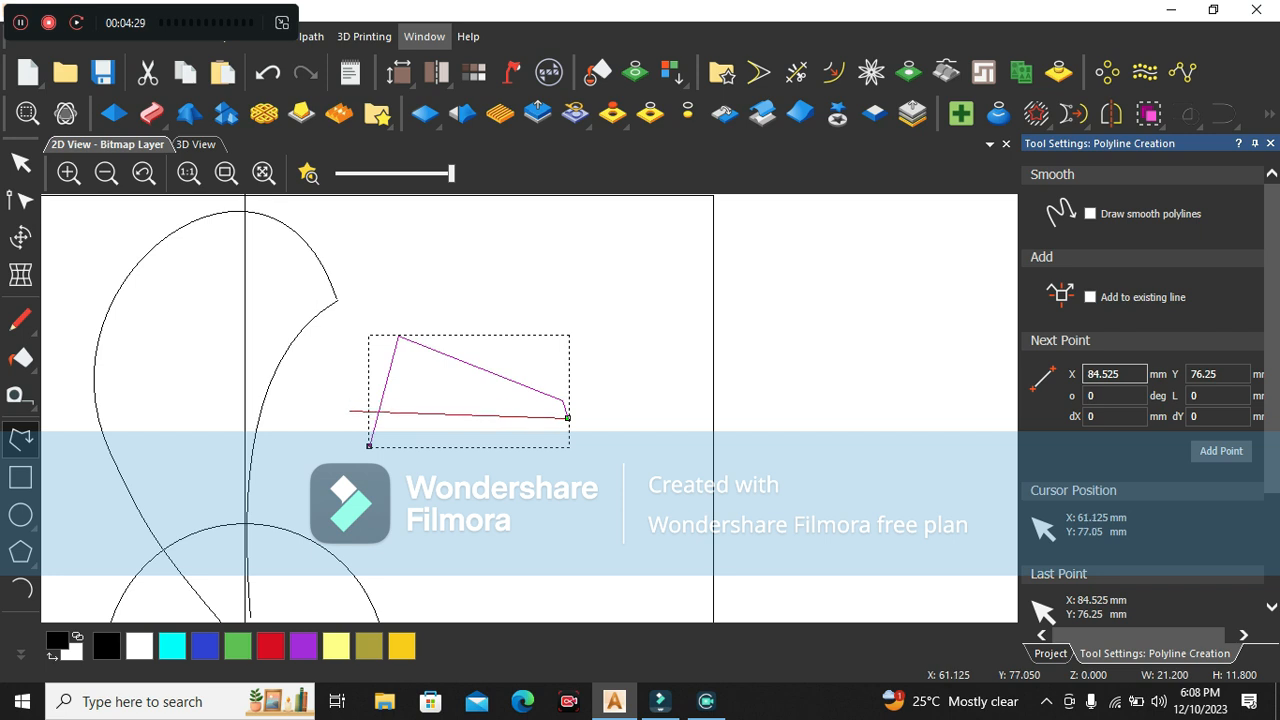
click(348, 418)
key(Escape)
key(Escape)
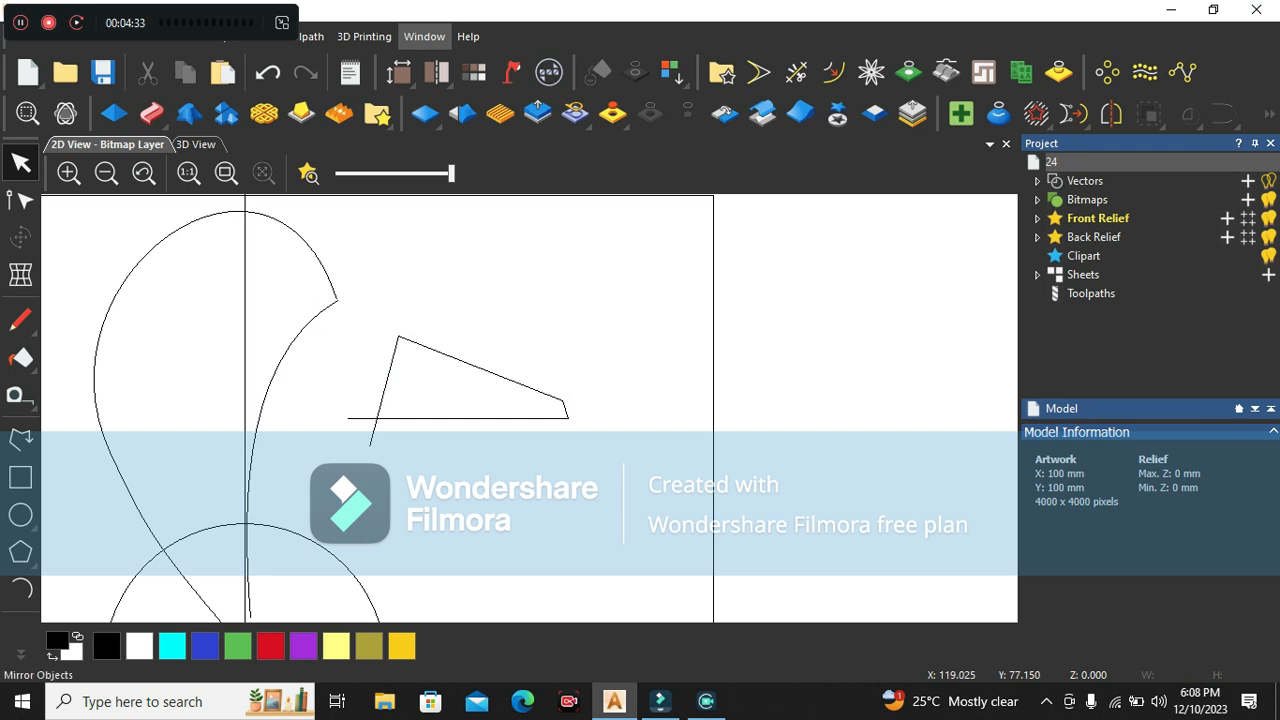
- Trim the polyline's long leg at the horizontal helper line and delete that helper line
click(796, 72)
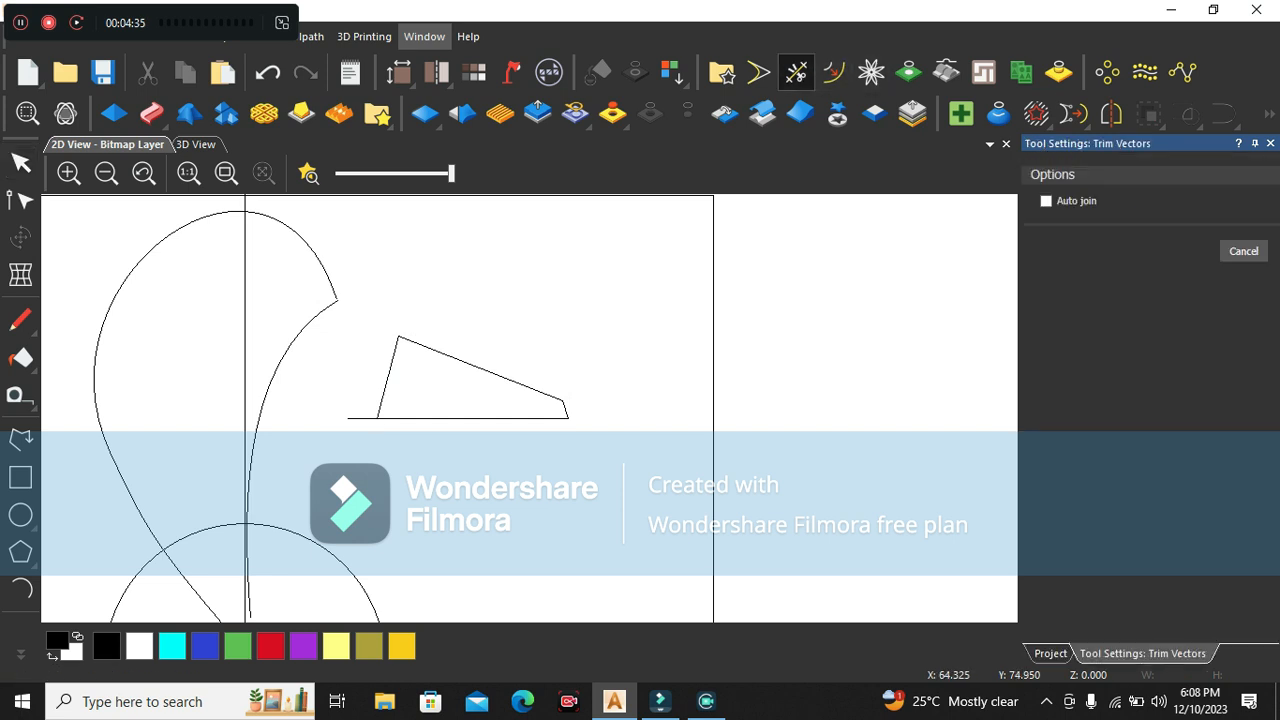
key(Escape)
click(389, 420)
key(Delete)
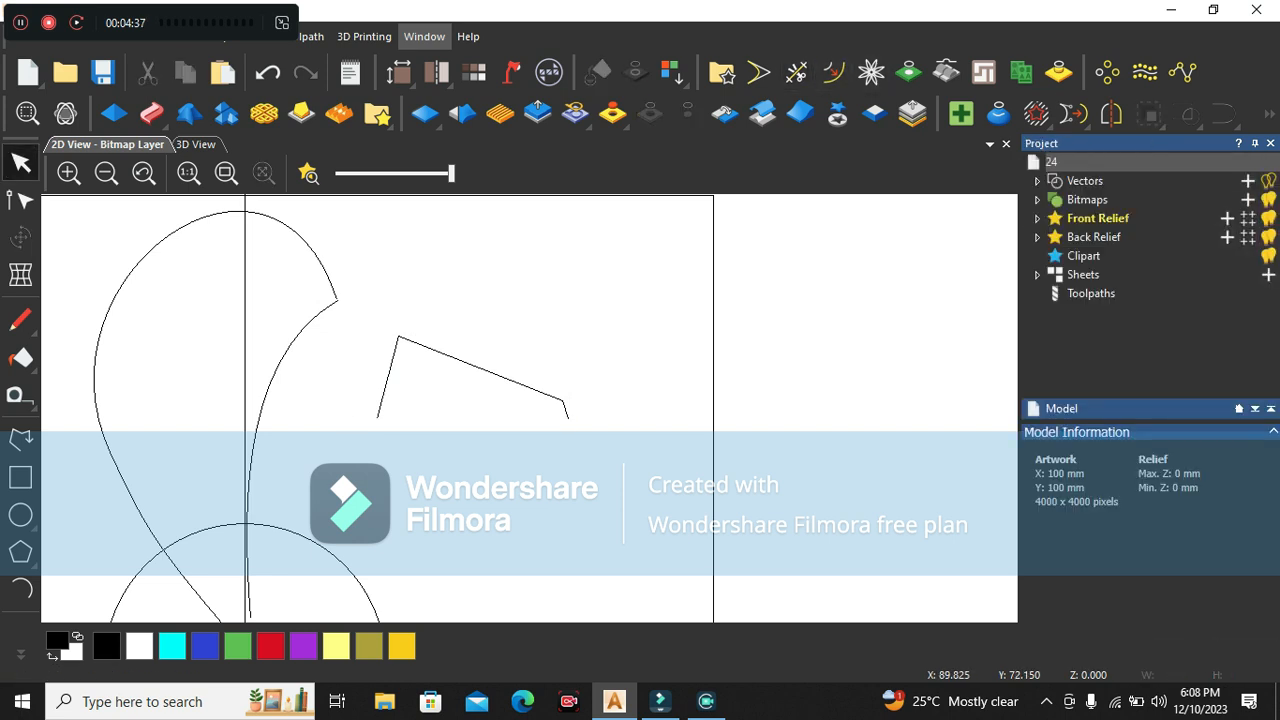
- Move the polyline's corner node above the short leg slightly upward to lengthen that leg
click(564, 408)
key(n)
scroll(564, 408, up, 1)
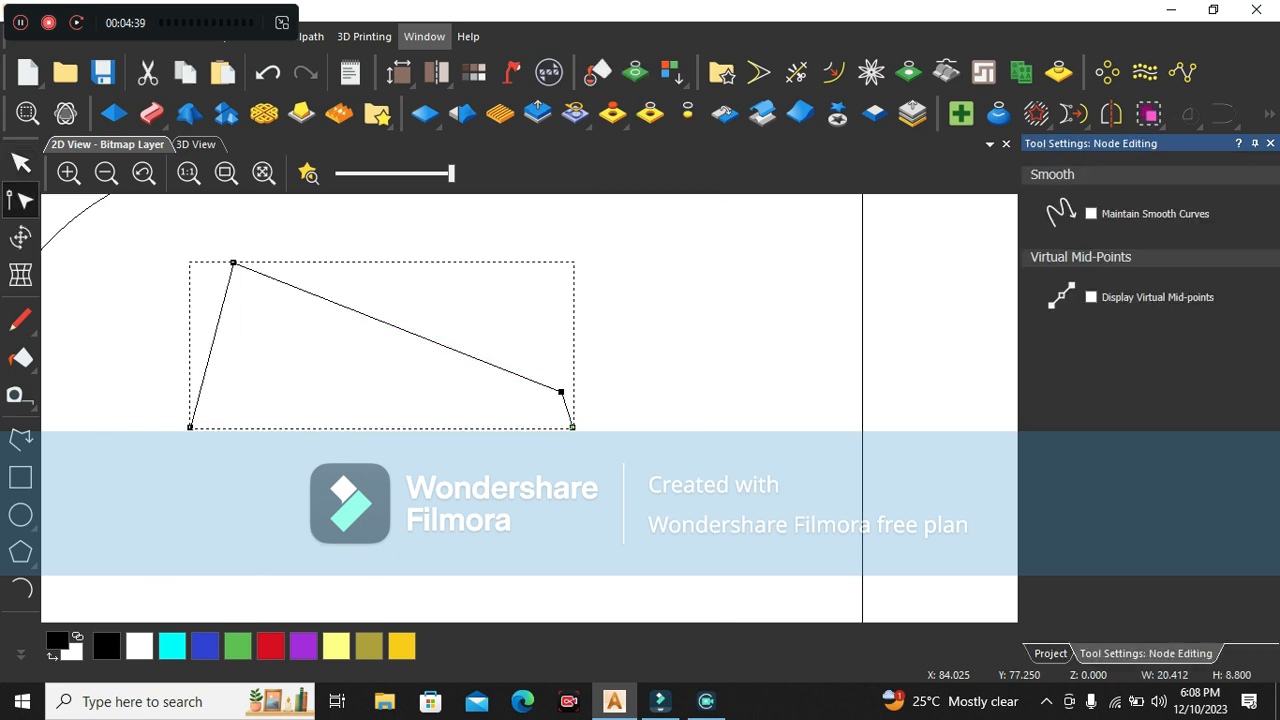
drag(561, 392, 552, 362)
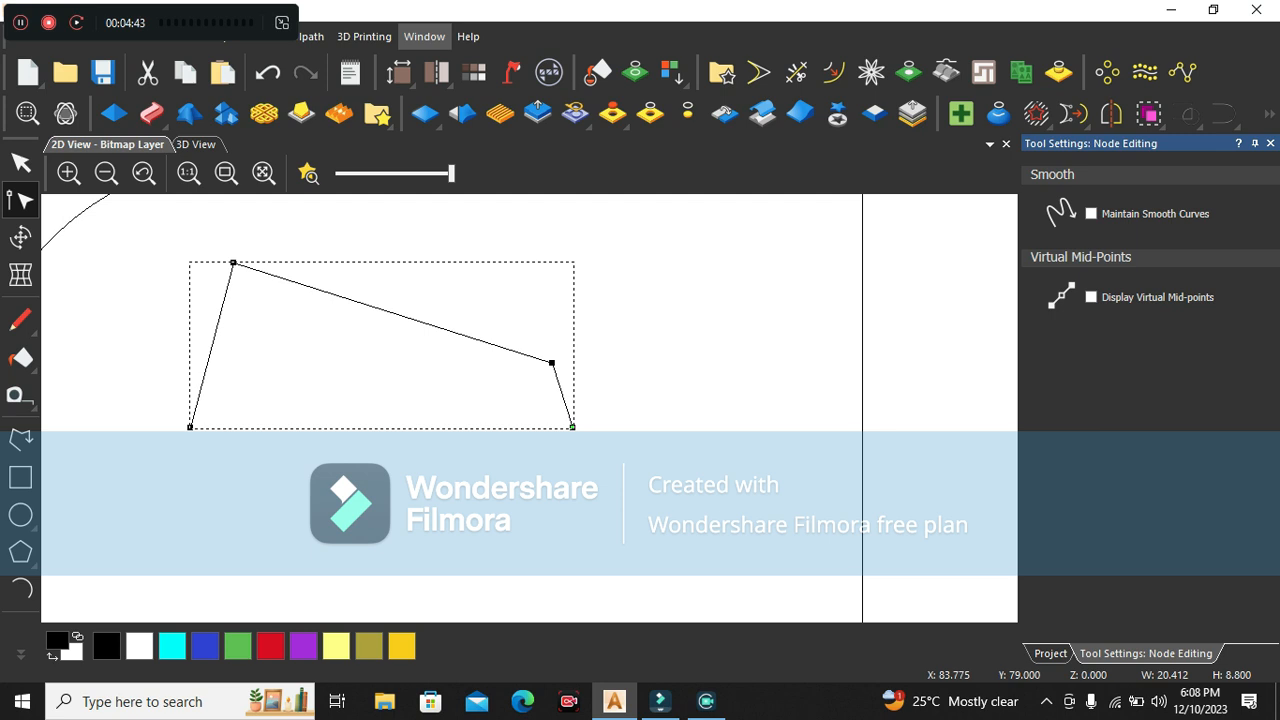
- Round the corner above the short leg by bridging its two sides with a smooth curve and deleting the sharp corner piece
drag(572, 427, 527, 354)
click(611, 276)
drag(592, 397, 546, 450)
shift+drag(477, 306, 447, 366)
click(1223, 114)
click(526, 397)
drag(526, 397, 615, 290)
key(Delete)
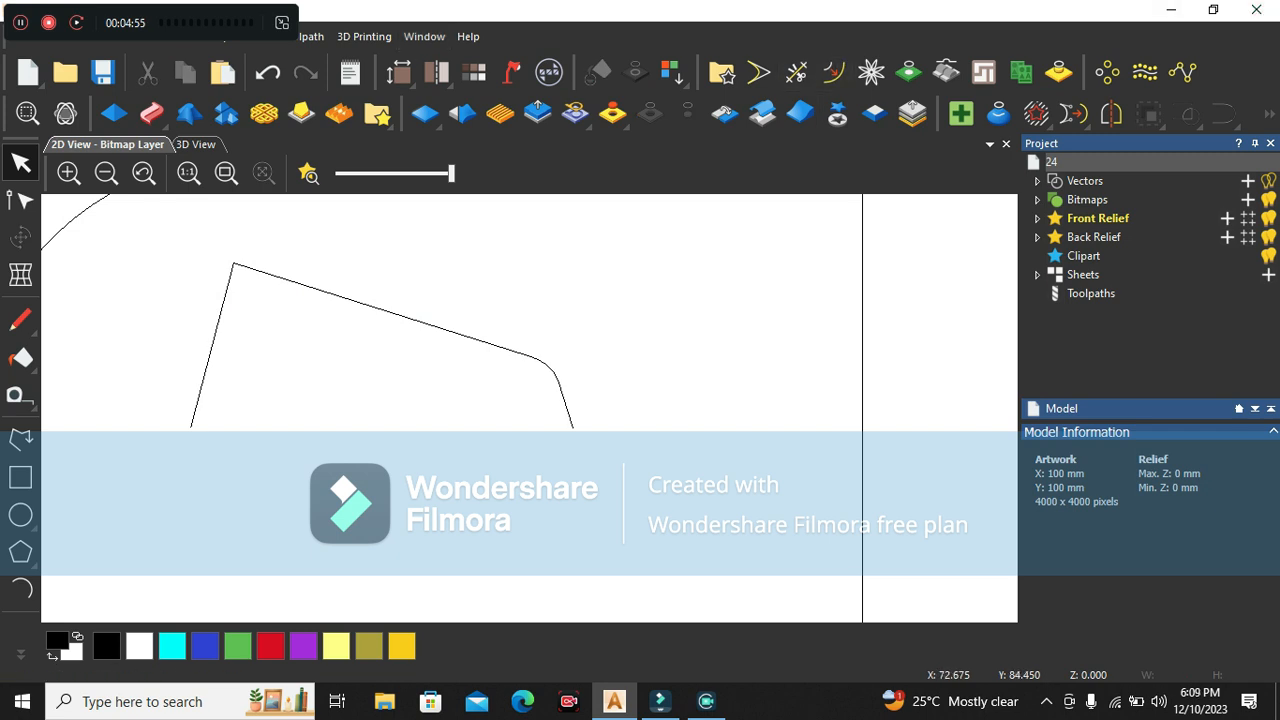
- Cut the polyline near its sharp upper corner, bridge the two sides with a smooth curve and delete the leftover corner
click(261, 272)
key(n)
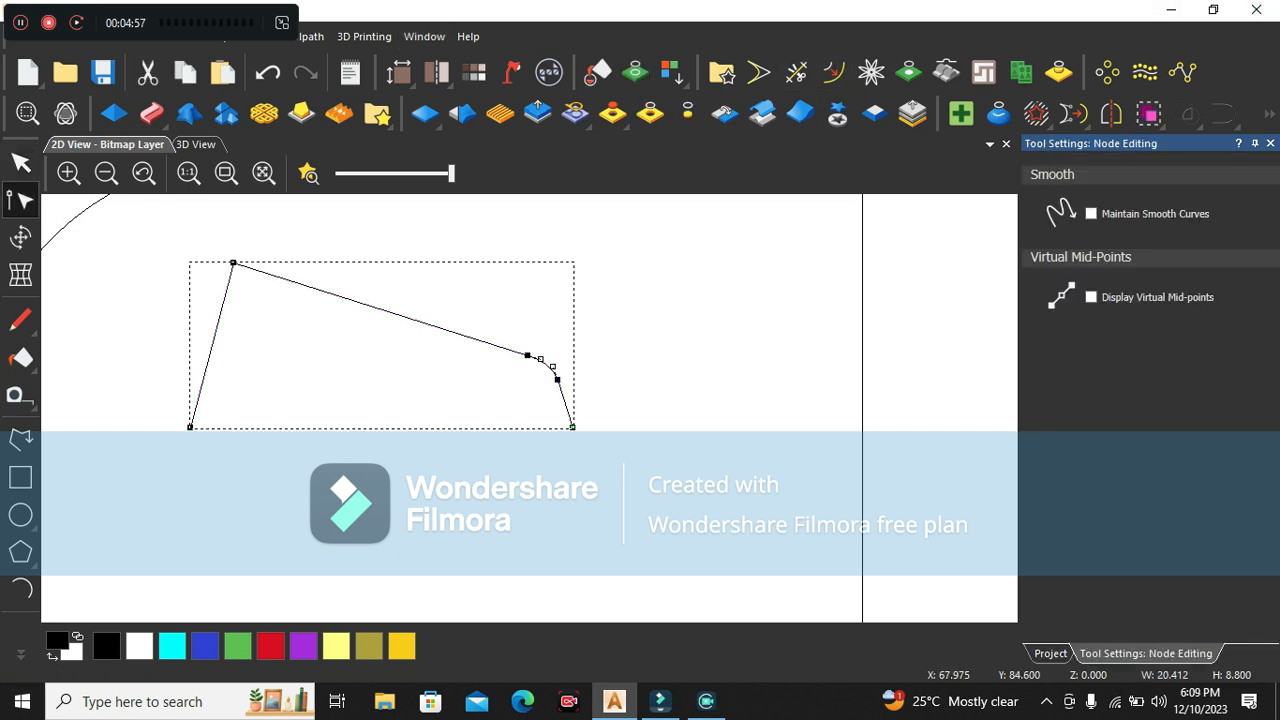
key(c)
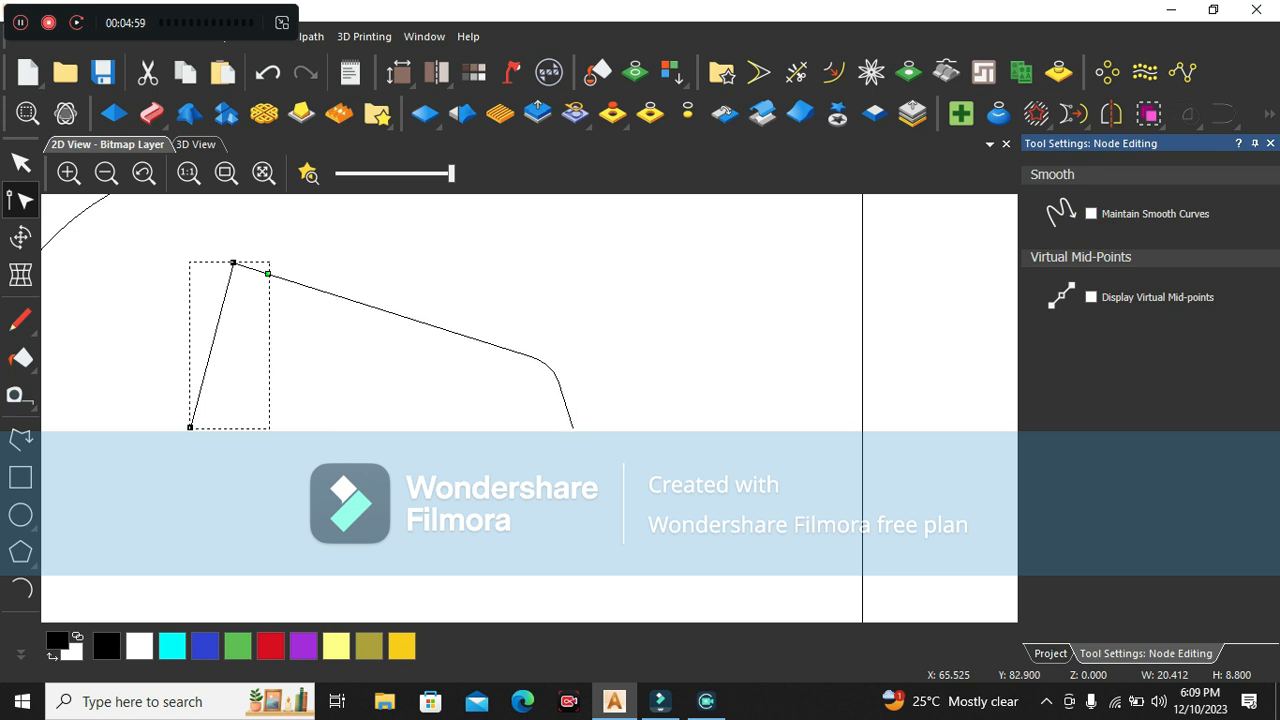
key(Escape)
key(Escape)
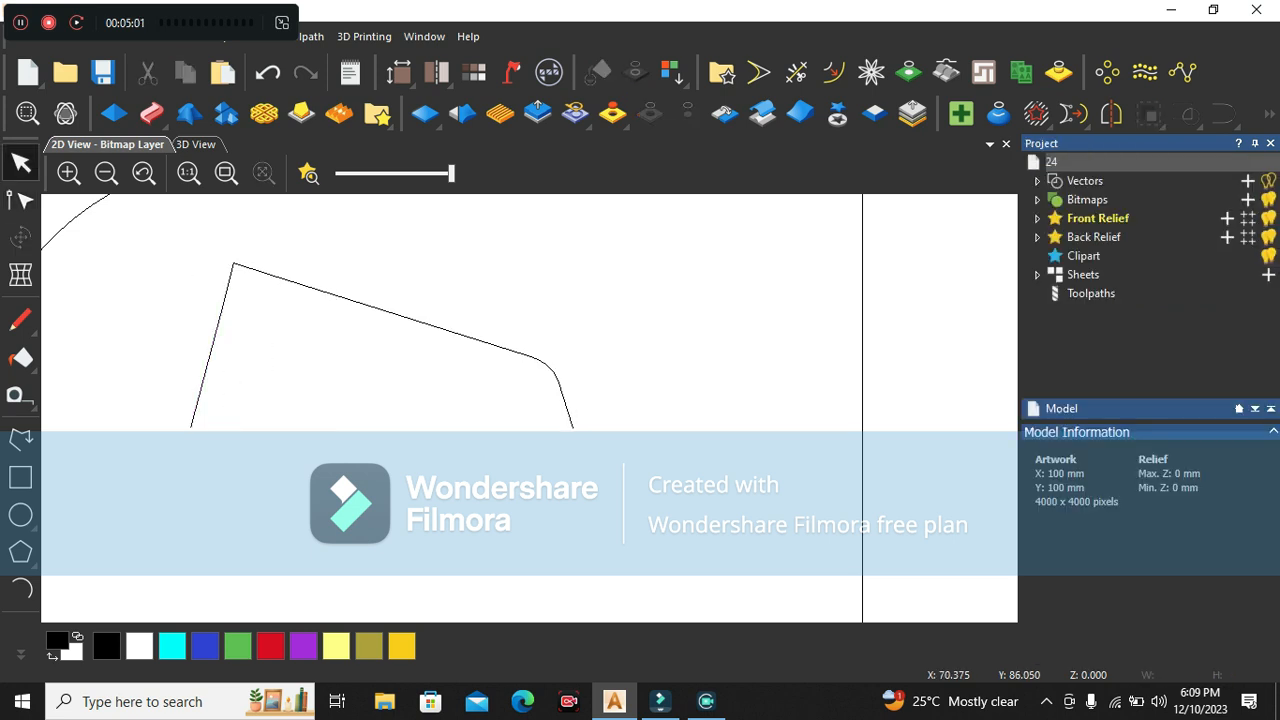
drag(373, 279, 344, 334)
shift+drag(261, 357, 178, 404)
click(1223, 114)
click(286, 349)
drag(167, 332, 317, 257)
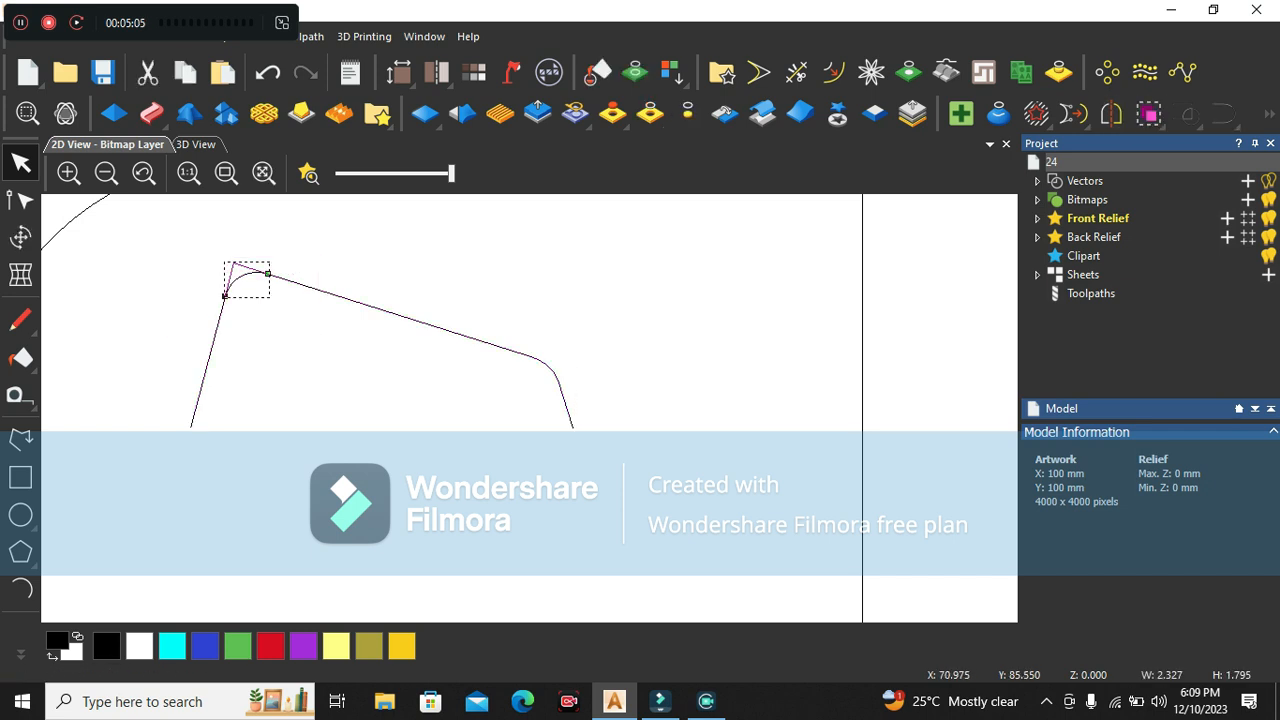
key(Delete)
- Convert the long sloping segment between the two rounded corners to an arc and bend it into a shallow inward curve
click(374, 307)
key(n)
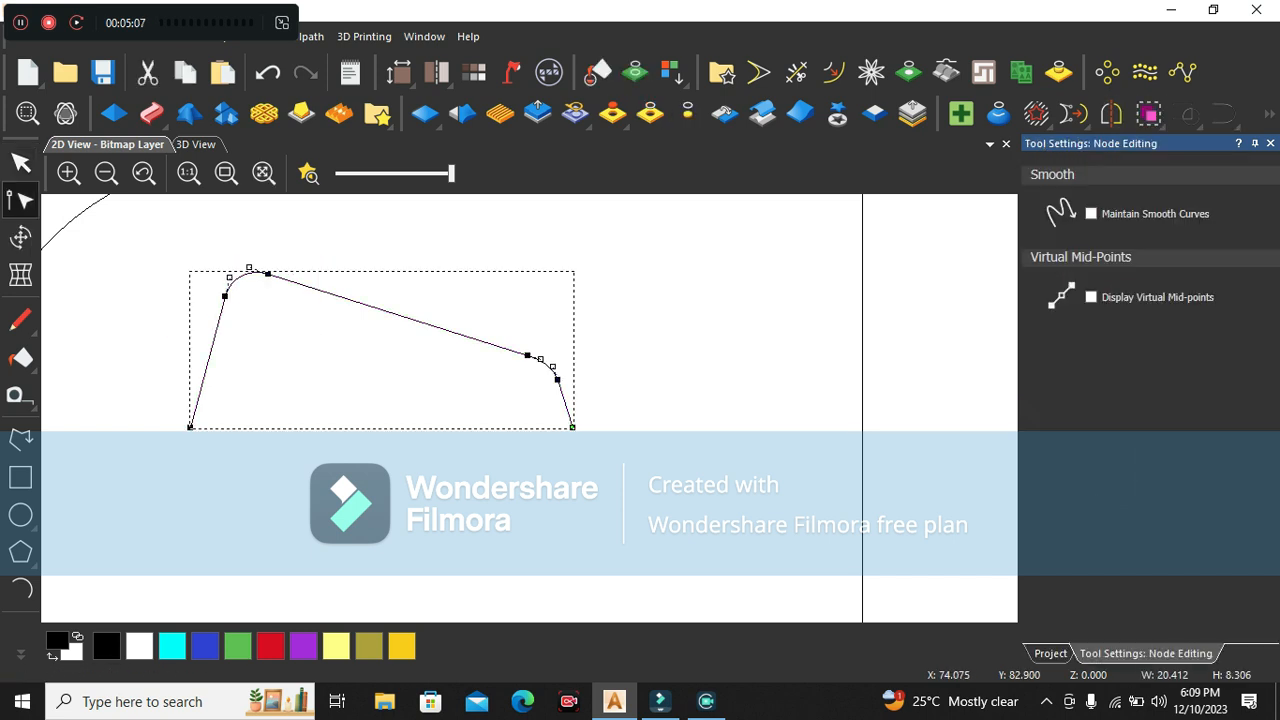
key(a)
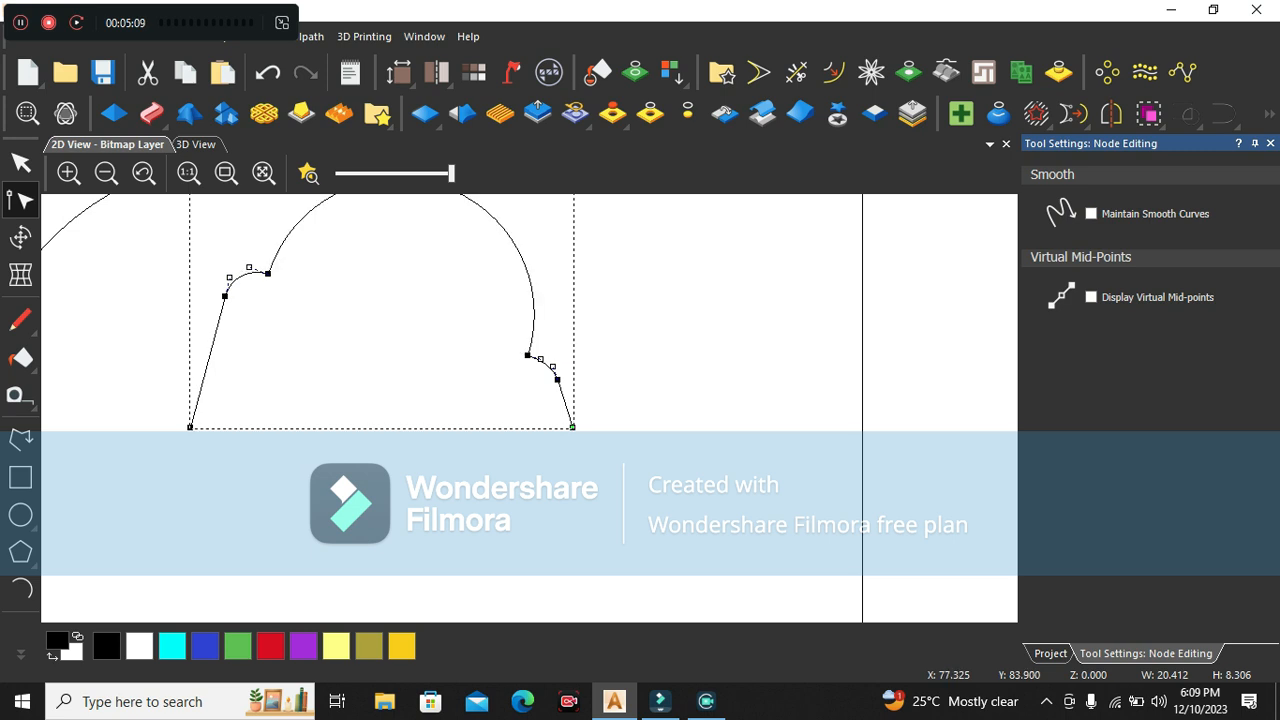
scroll(528, 408, down, 2)
scroll(585, 394, up, 2)
drag(217, 222, 217, 371)
click(268, 332)
scroll(299, 378, down, 2)
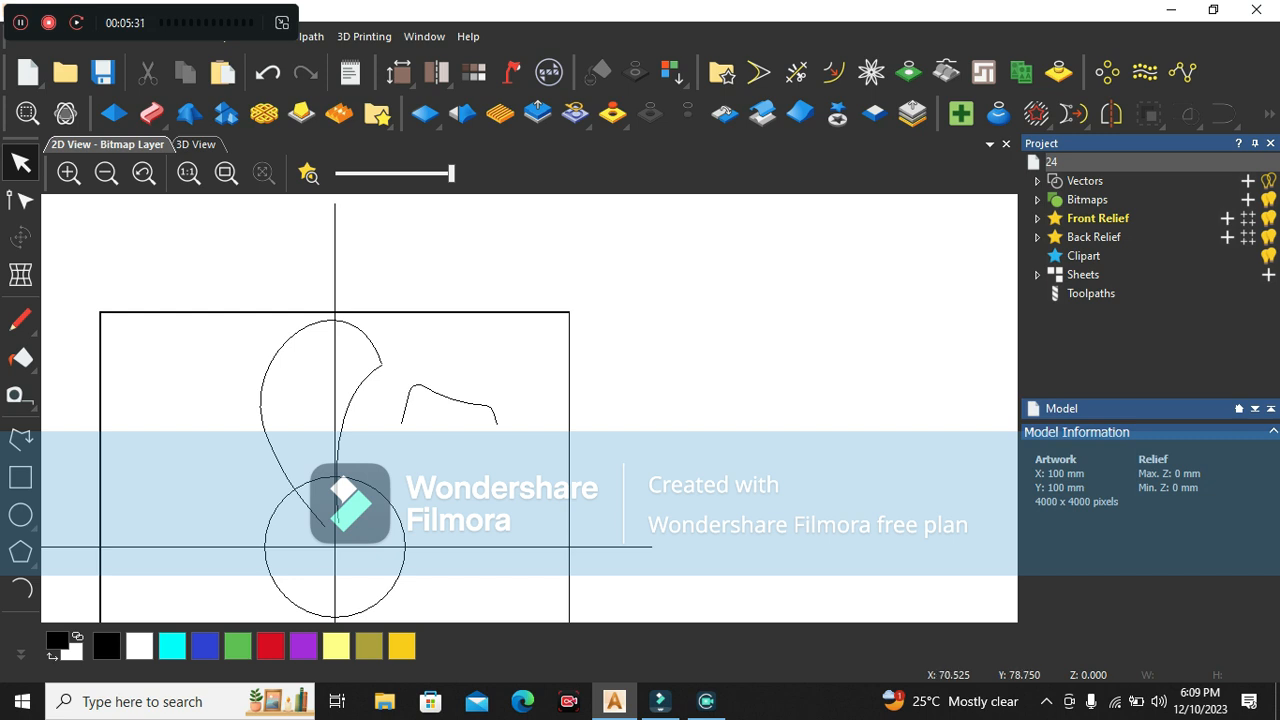
- Draw a straight polyline inside the petal from X 56.625, Y 89.95 down to the circle, about 10 mm wide and 27.9 mm high
click(20, 440)
scroll(359, 371, up, 1)
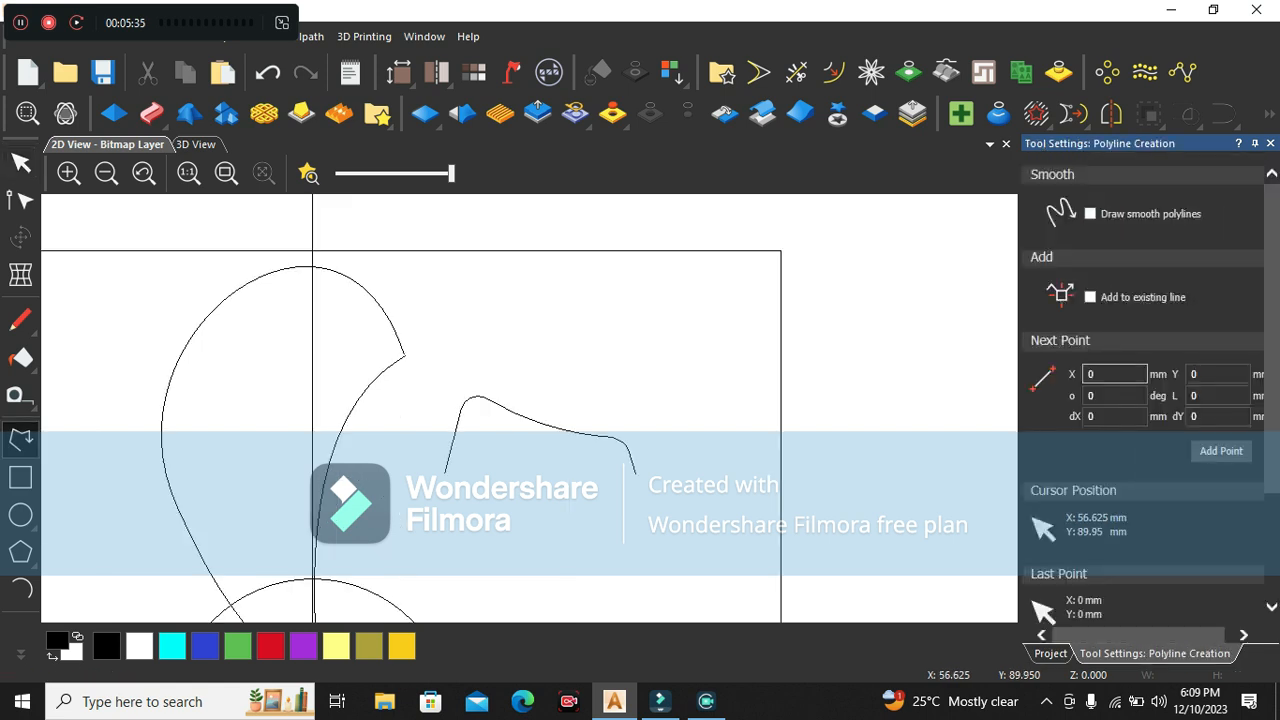
click(374, 345)
scroll(270, 391, down, 2)
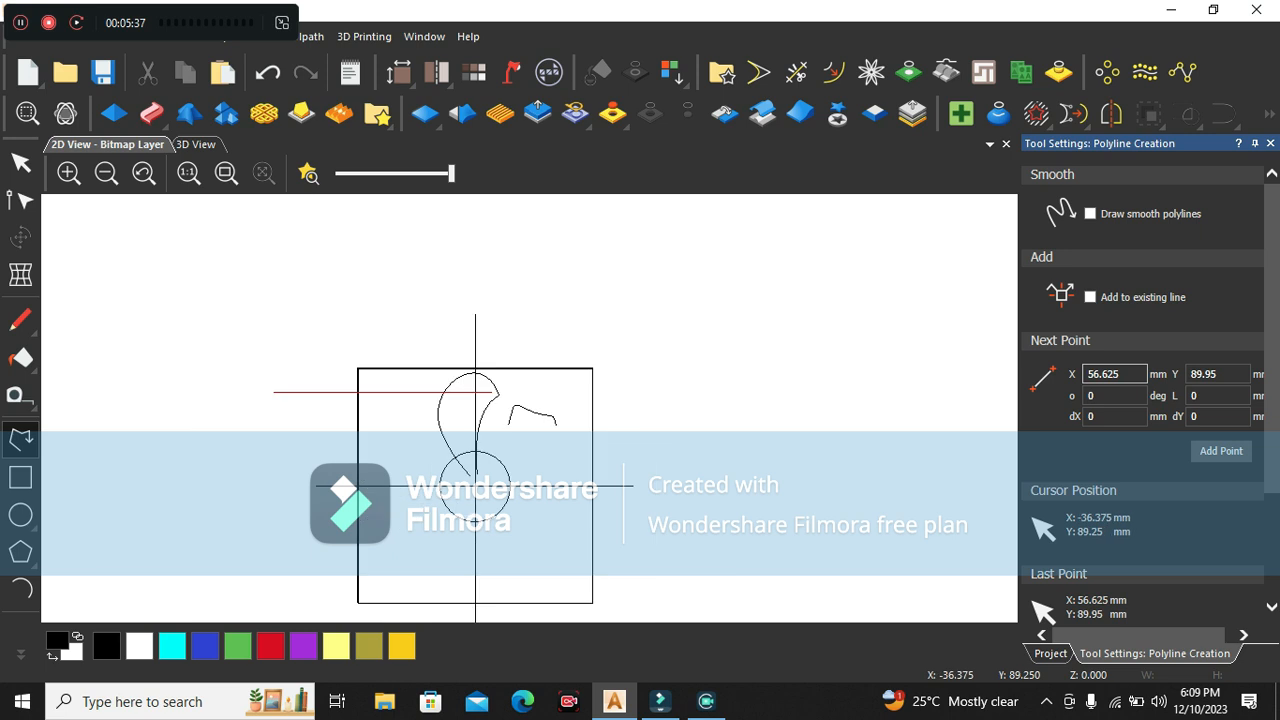
scroll(453, 462, up, 2)
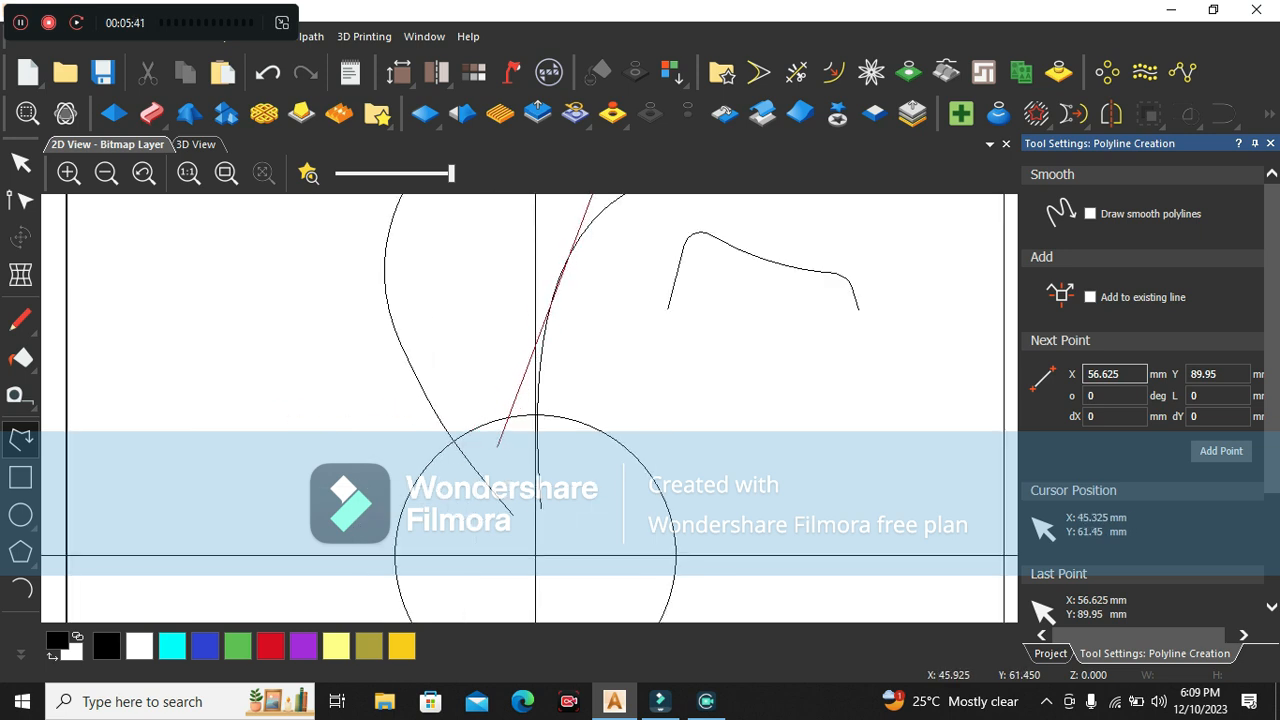
click(503, 442)
key(Escape)
scroll(530, 350, down, 1)
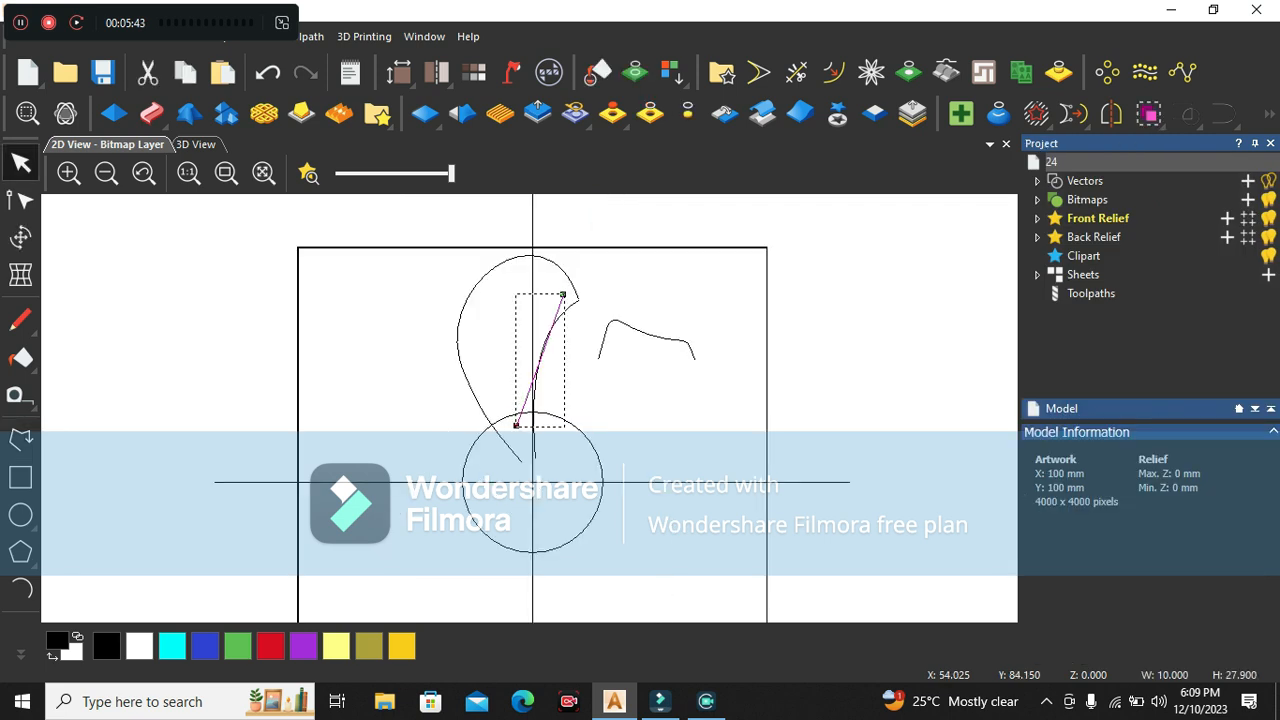
- Convert the line inside the petal to a Bezier curve and bend it with its control handles to follow the petal's outer side
key(n)
key(b)
scroll(549, 345, up, 1)
drag(546, 330, 440, 185)
drag(513, 418, 396, 364)
scroll(498, 325, down, 1)
scroll(487, 320, up, 1)
drag(483, 276, 508, 288)
click(603, 349)
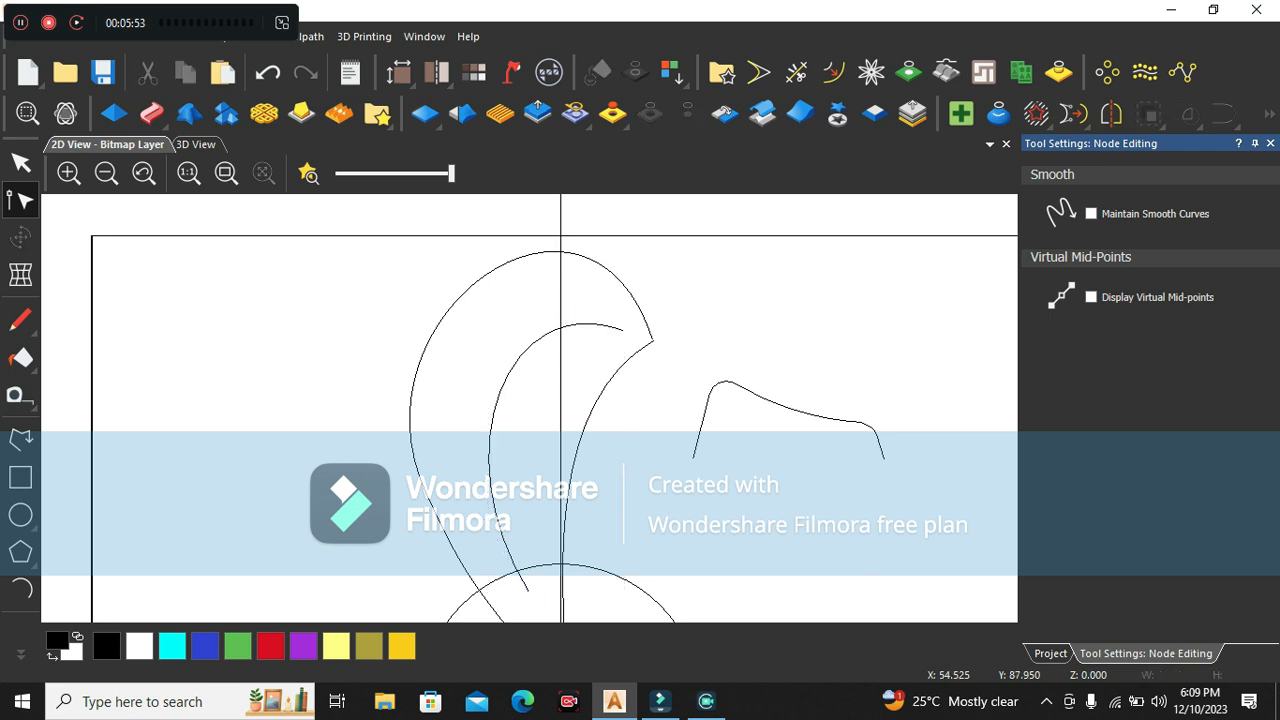
- Move the inner curve's upper end node slightly away from the petal's tip
click(622, 329)
drag(623, 330, 613, 326)
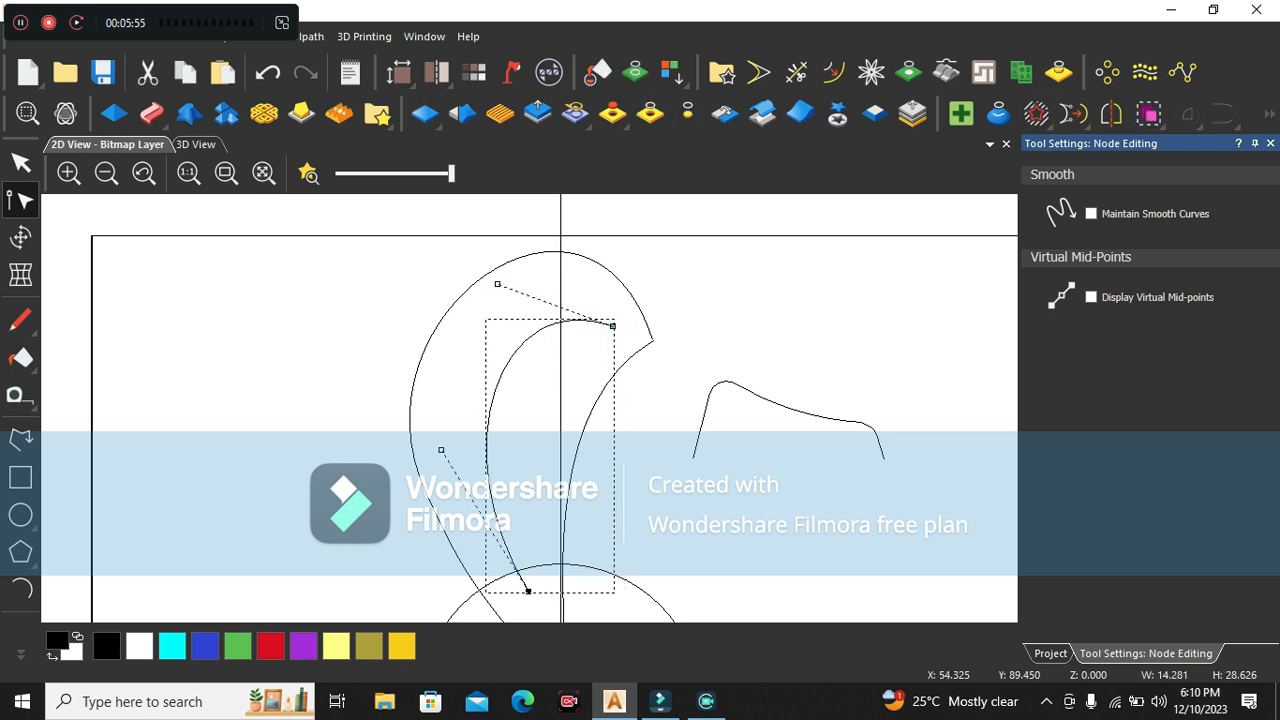
click(594, 326)
key(Escape)
- Offset the inner curve 1 mm on both sides with sharp corners and delete the original curve
click(594, 322)
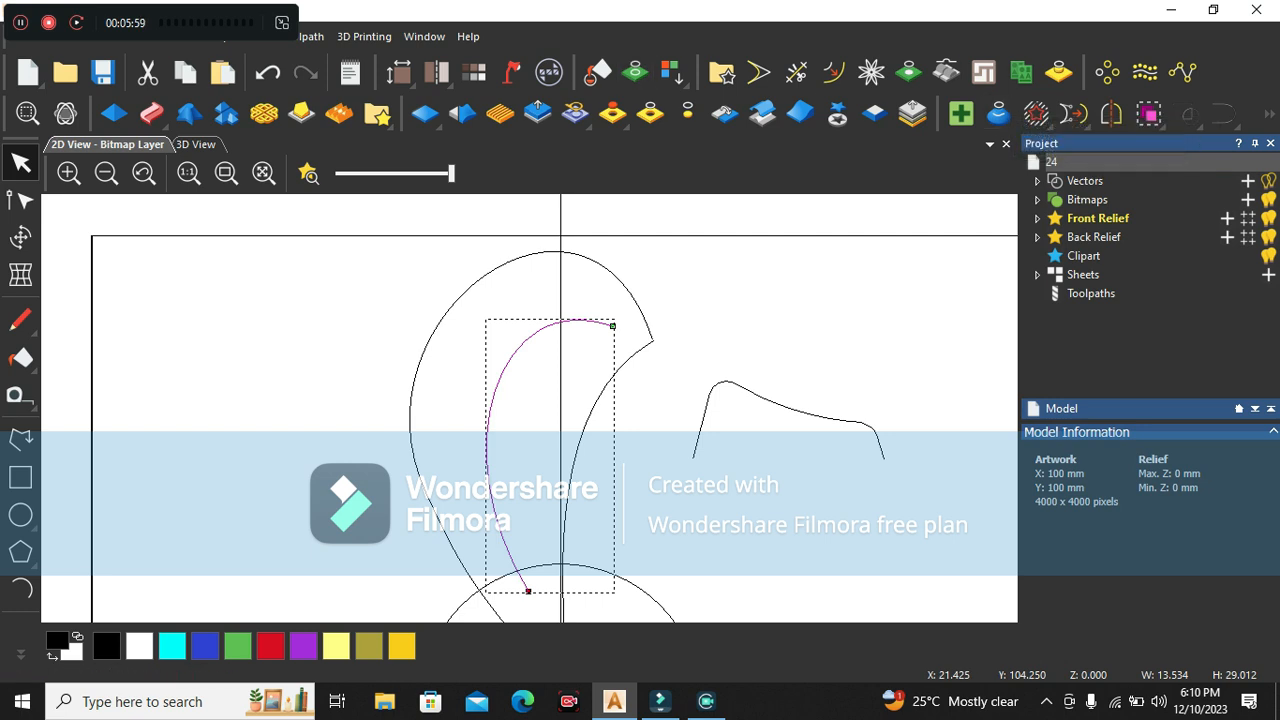
click(832, 71)
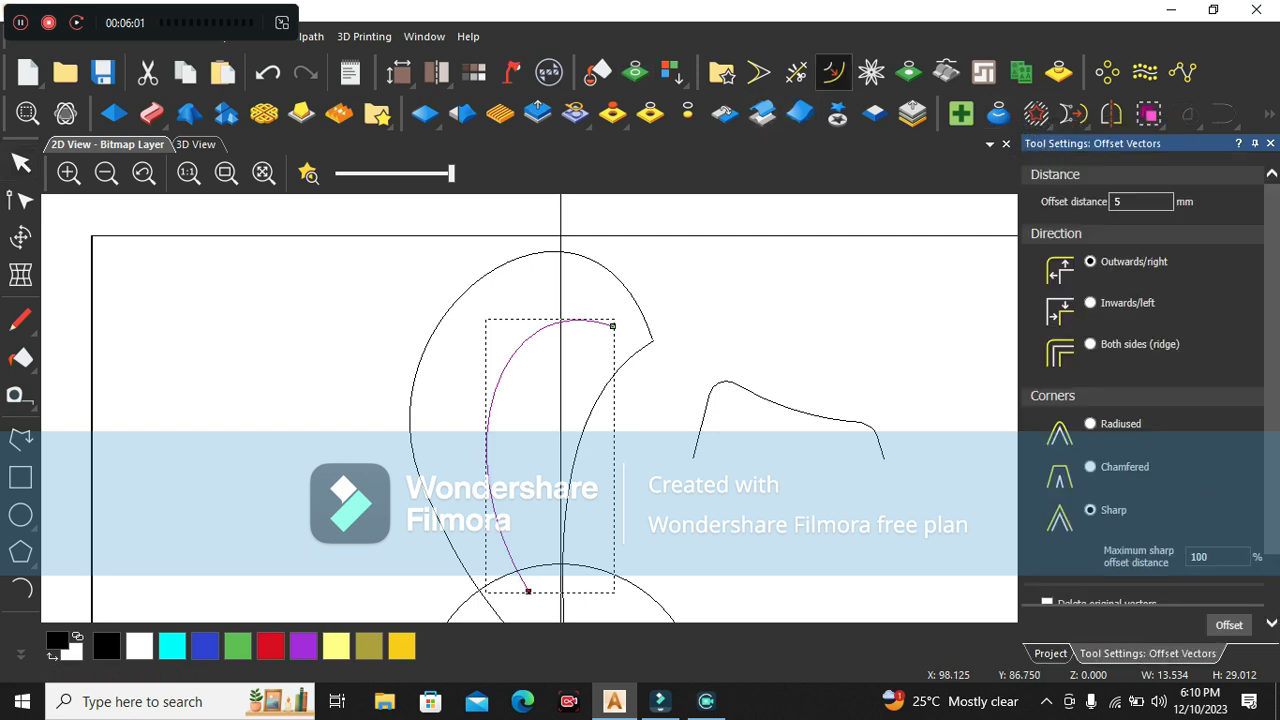
text(1)
click(1092, 344)
click(1229, 625)
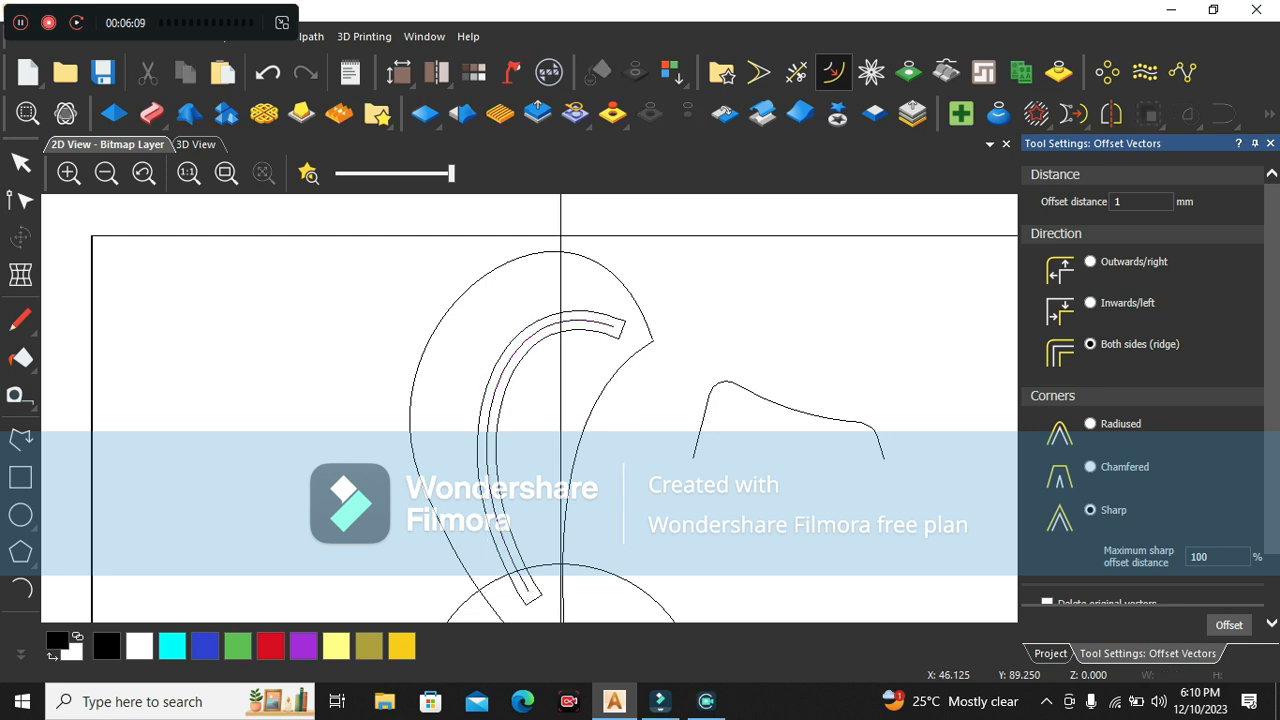
key(Escape)
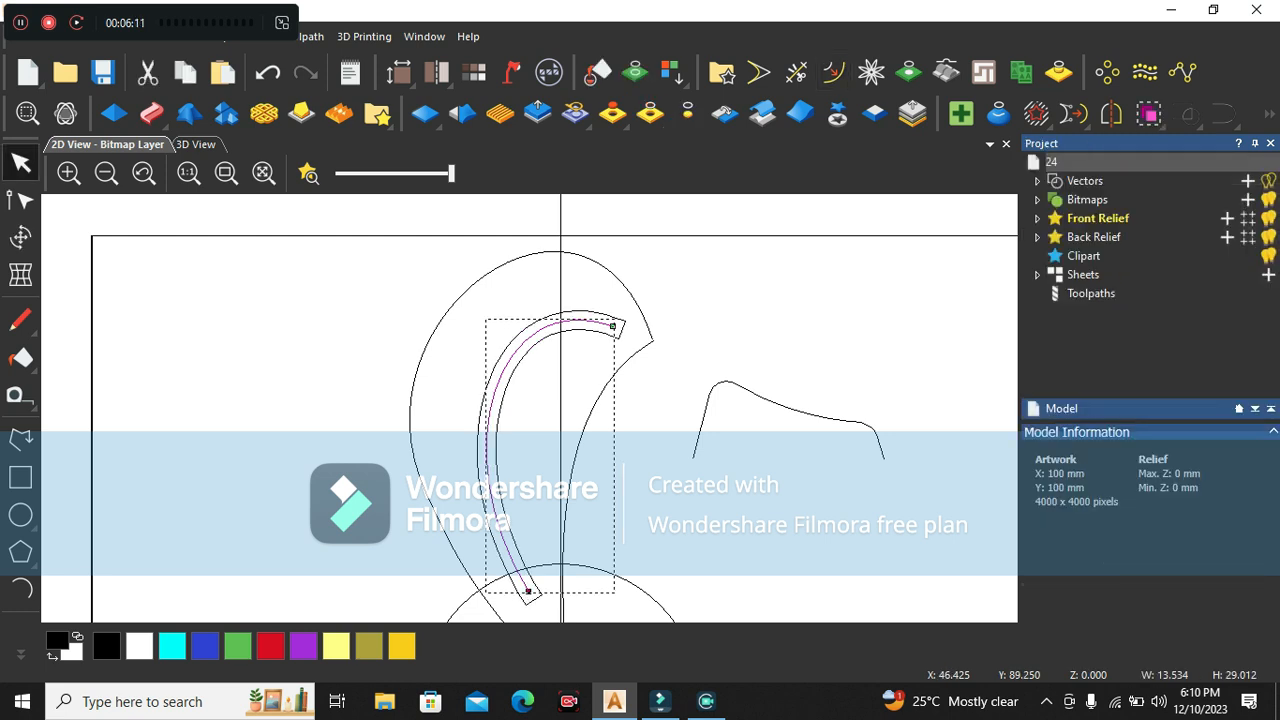
key(Delete)
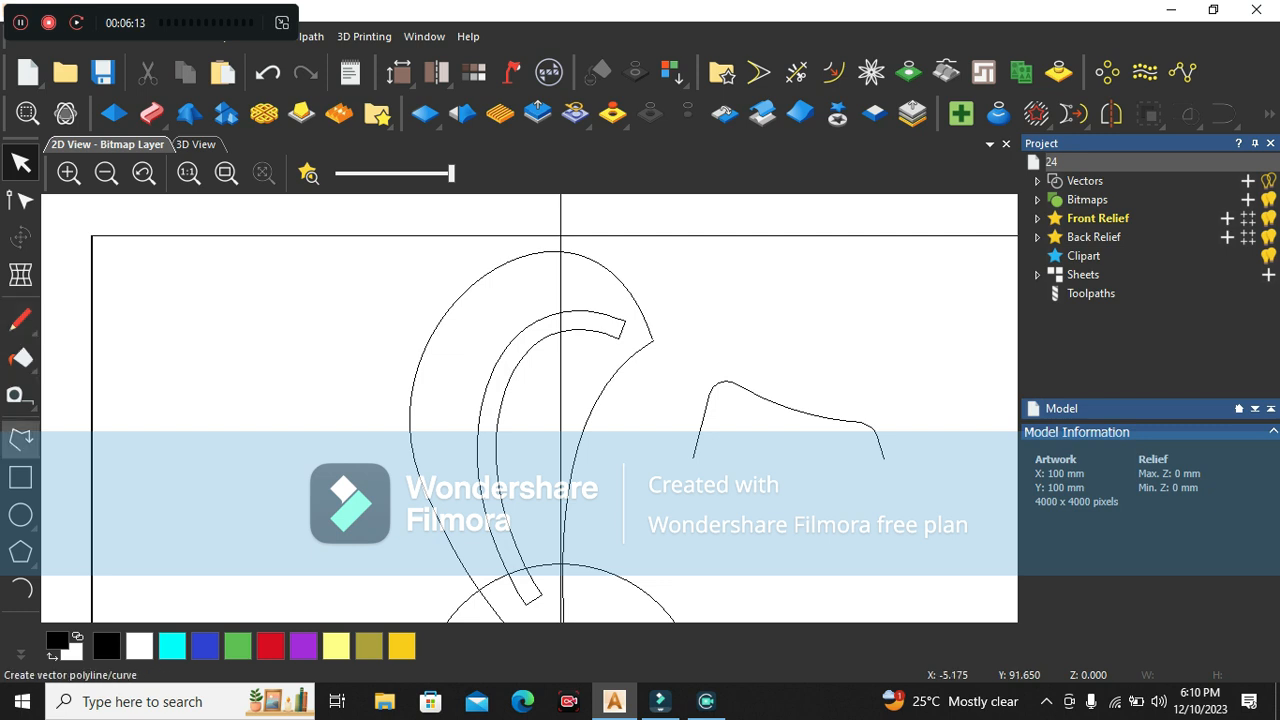
- Draw a diagonal line from the band's inner end corner at X 56.228, Y 89.071 mm to its outer edge, about 4.9 mm across
click(20, 437)
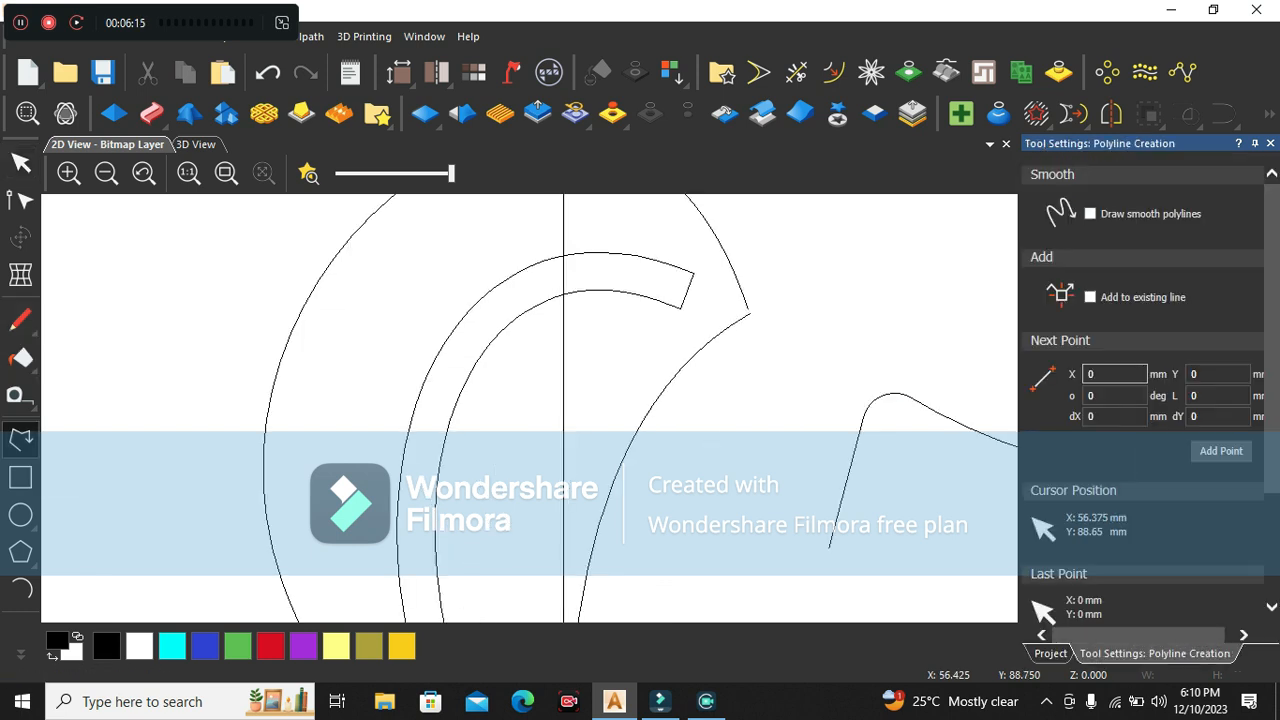
click(625, 256)
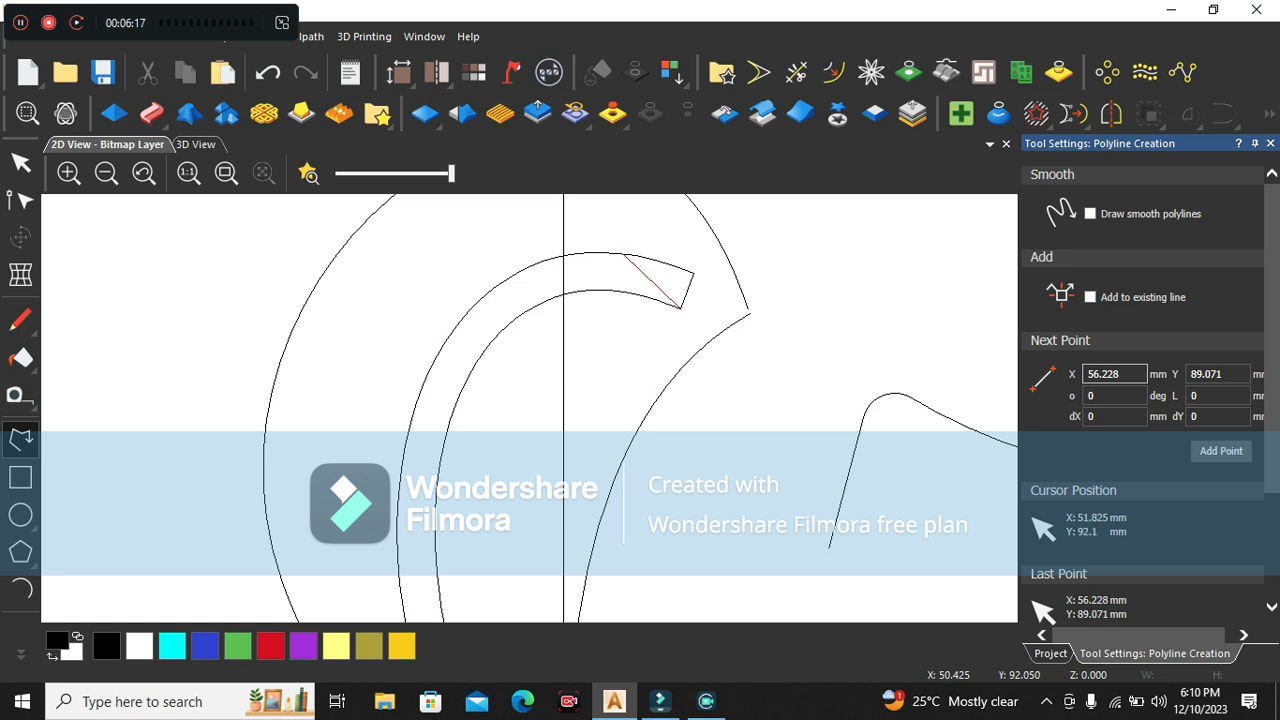
click(588, 252)
key(Escape)
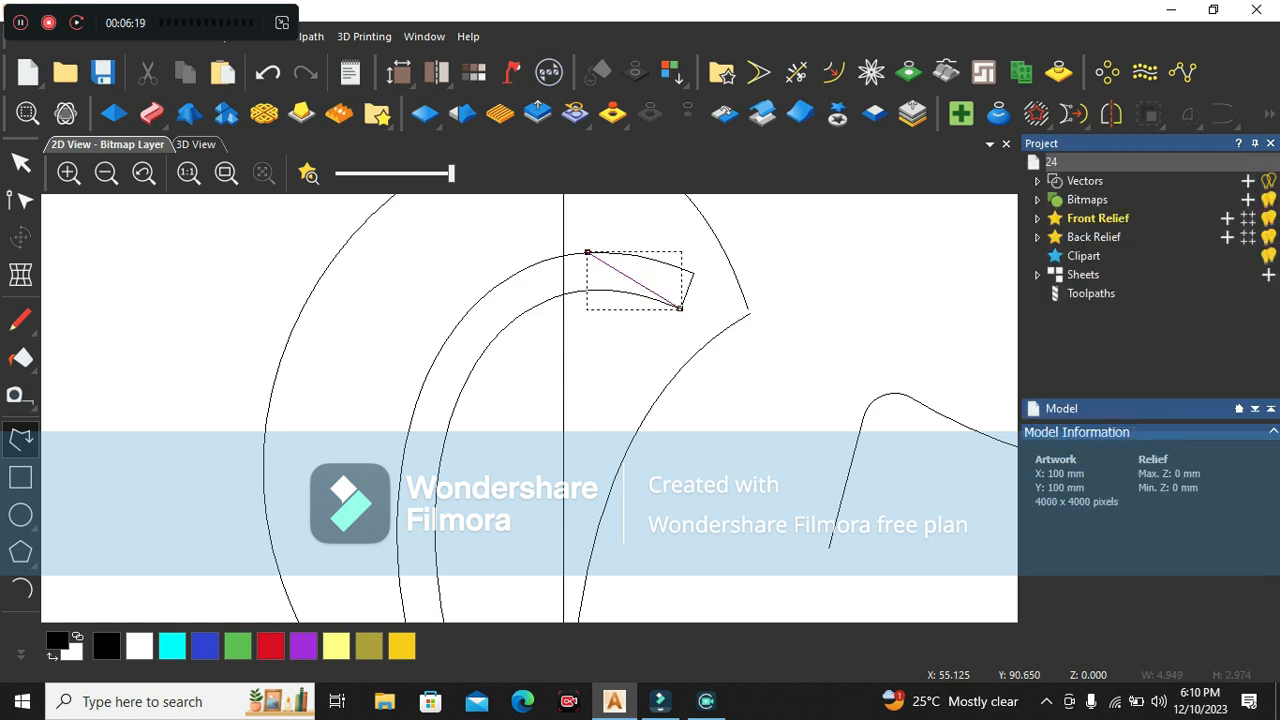
- Convert the diagonal line at the band's upper end to an arc and bulge it outward to blend into the band's outer edge
right_click(659, 279)
click(626, 273)
key(n)
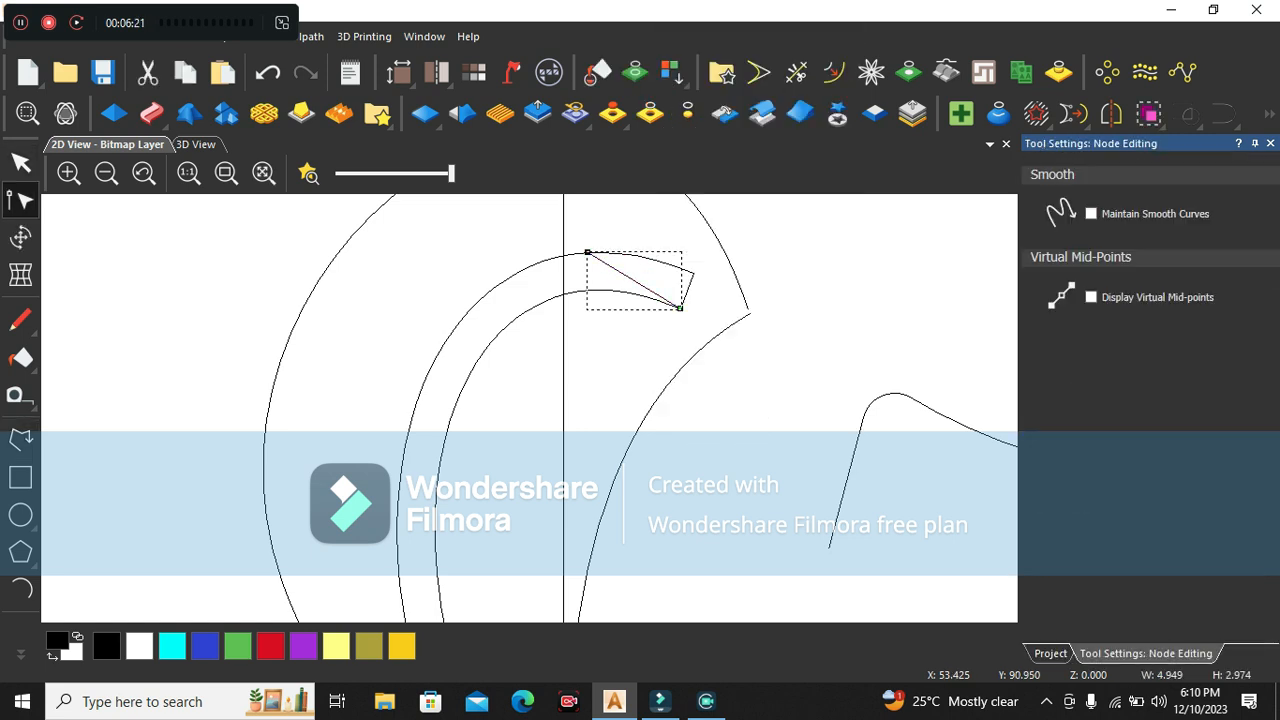
key(a)
drag(606, 326, 643, 264)
key(Escape)
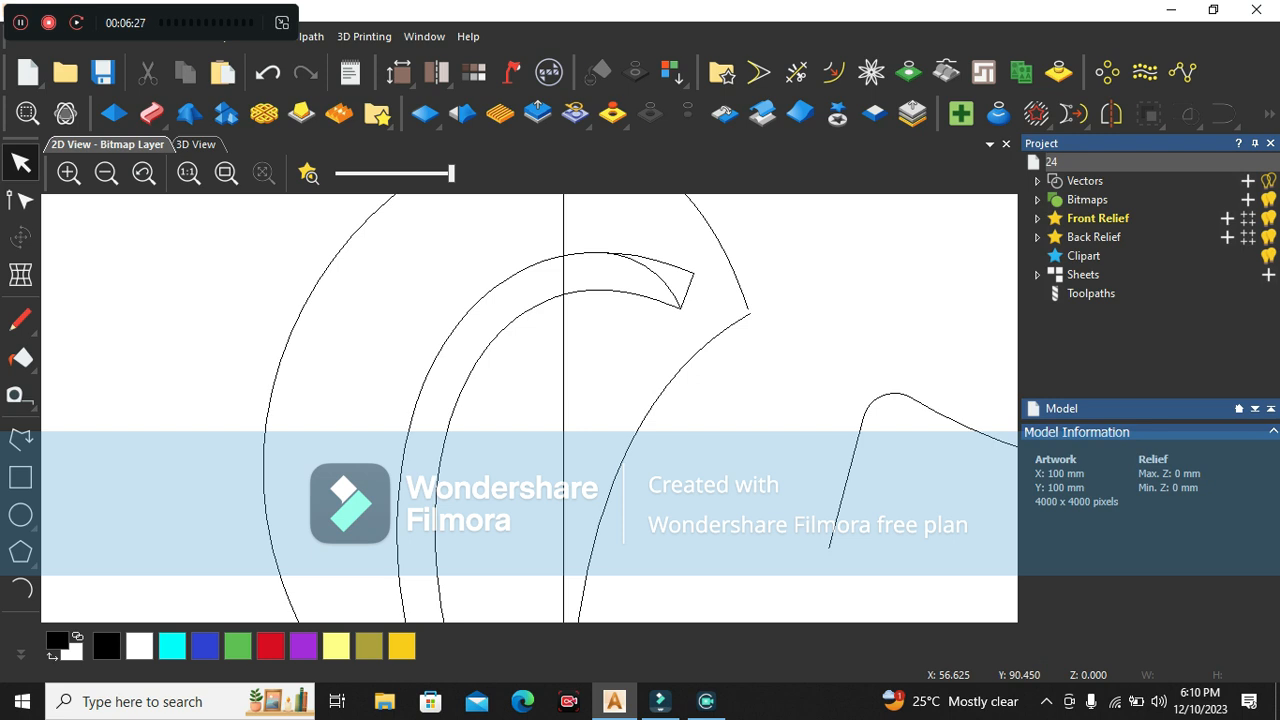
- Delete the squared-off end spans of the inner band, leaving the arc as its upper end
click(590, 290)
key(n)
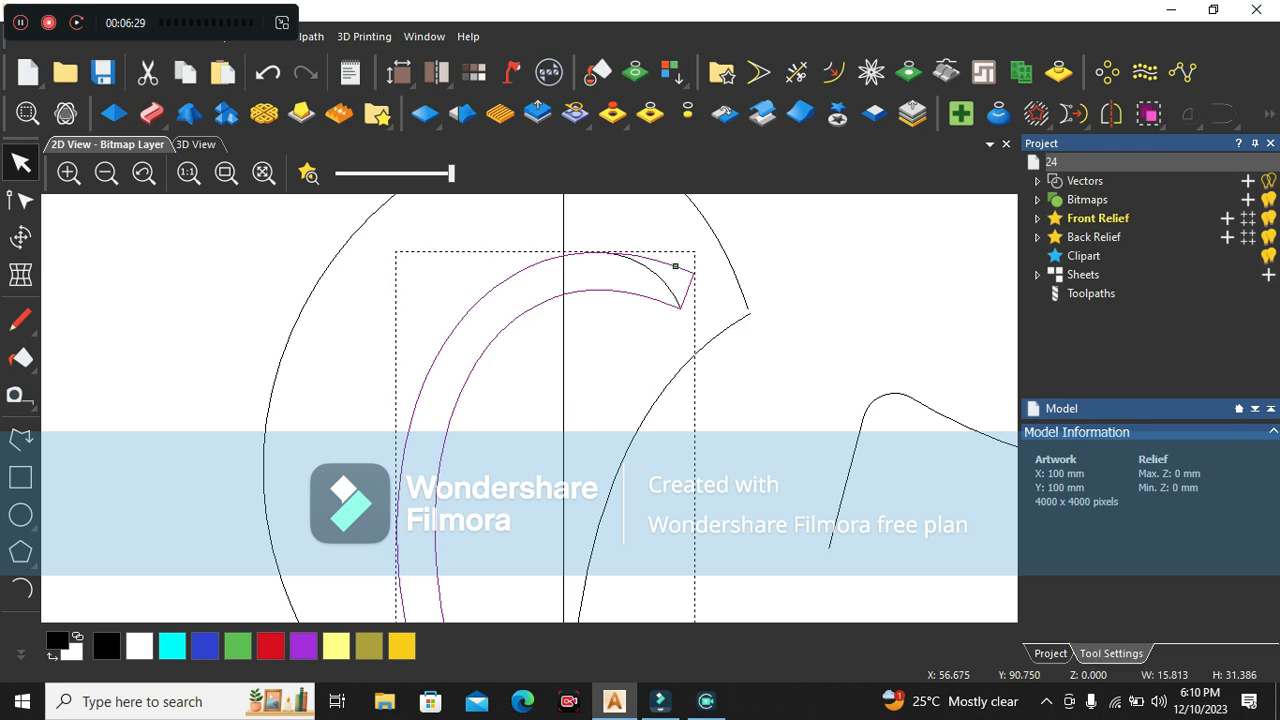
key(Delete)
key(Delete)
scroll(602, 253, up, 5)
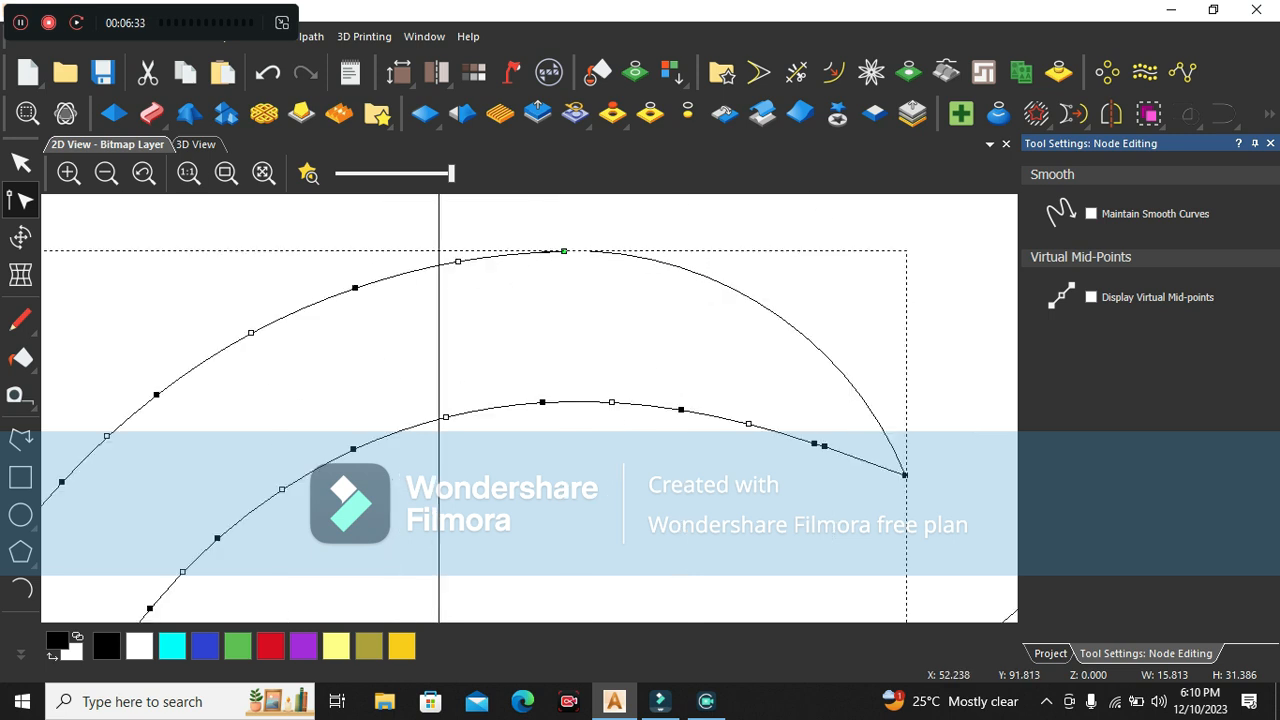
key(Escape)
- Join the arc to the inner band's open ends so that they form one closed vector
click(600, 252)
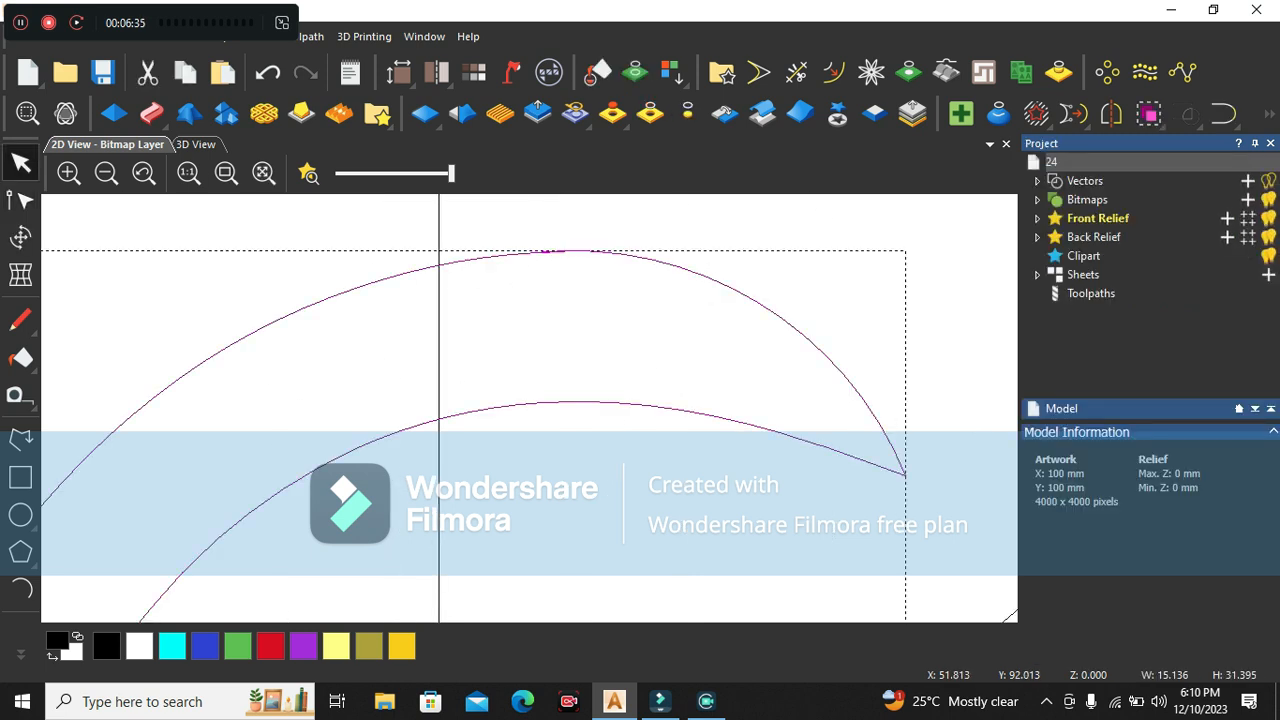
key(n)
key(Delete)
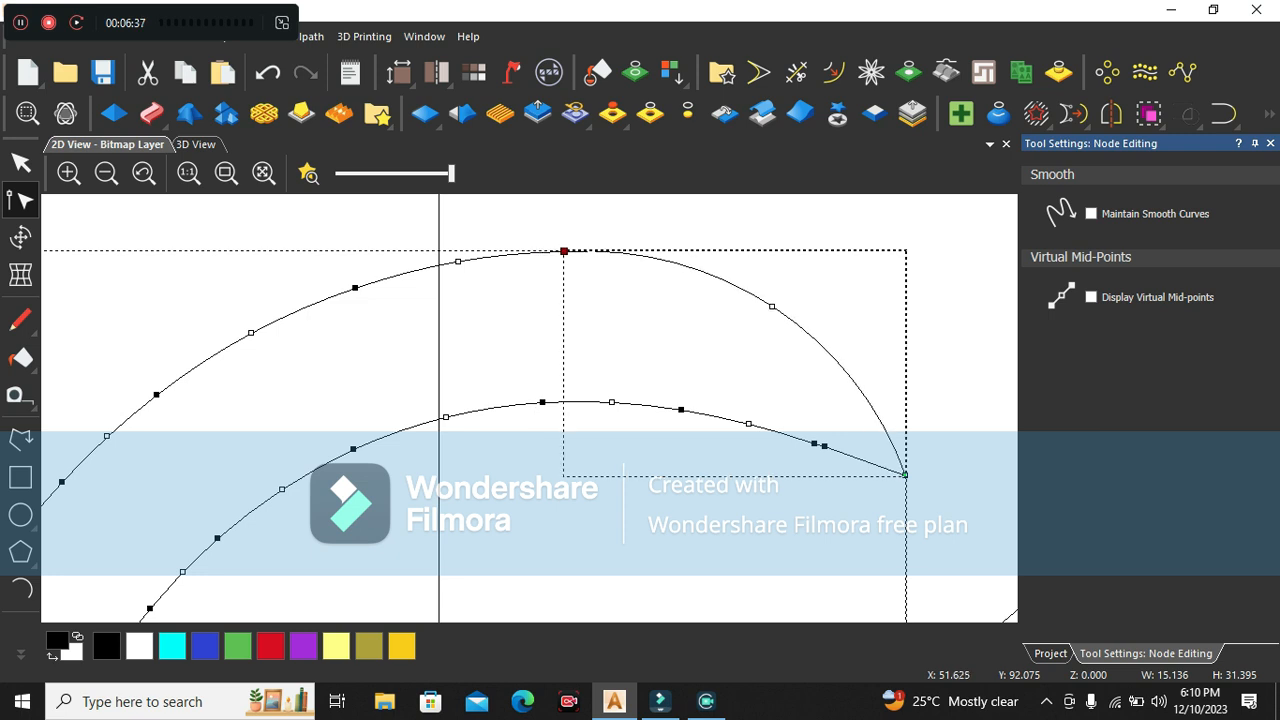
key(n)
scroll(564, 255, down, 8)
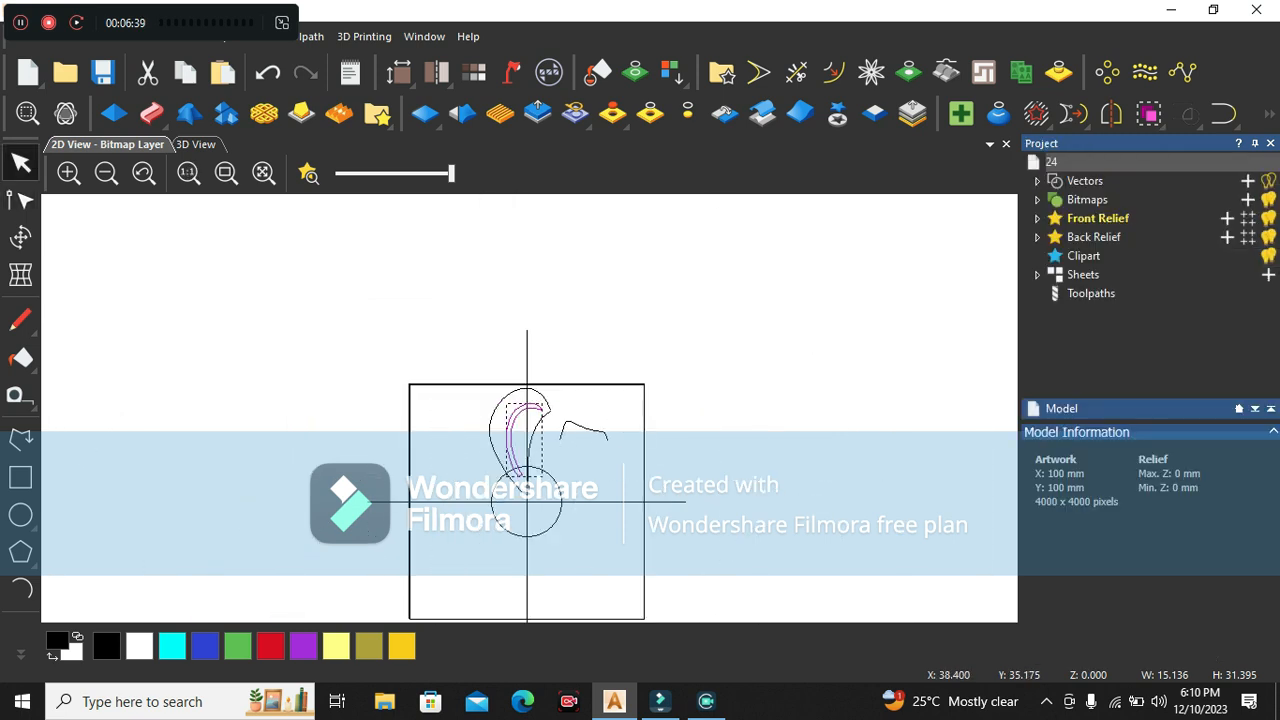
scroll(533, 409, down, 3)
scroll(531, 349, up, 3)
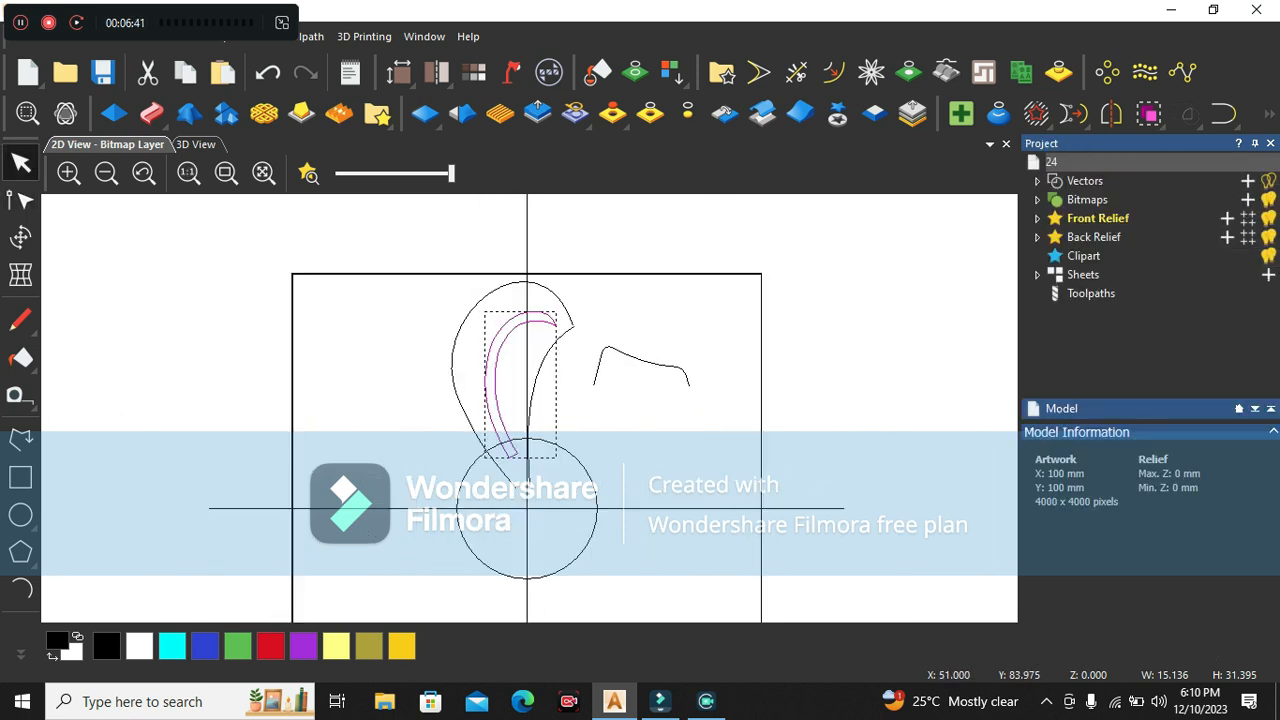
key(j)
key(Return)
key(Escape)
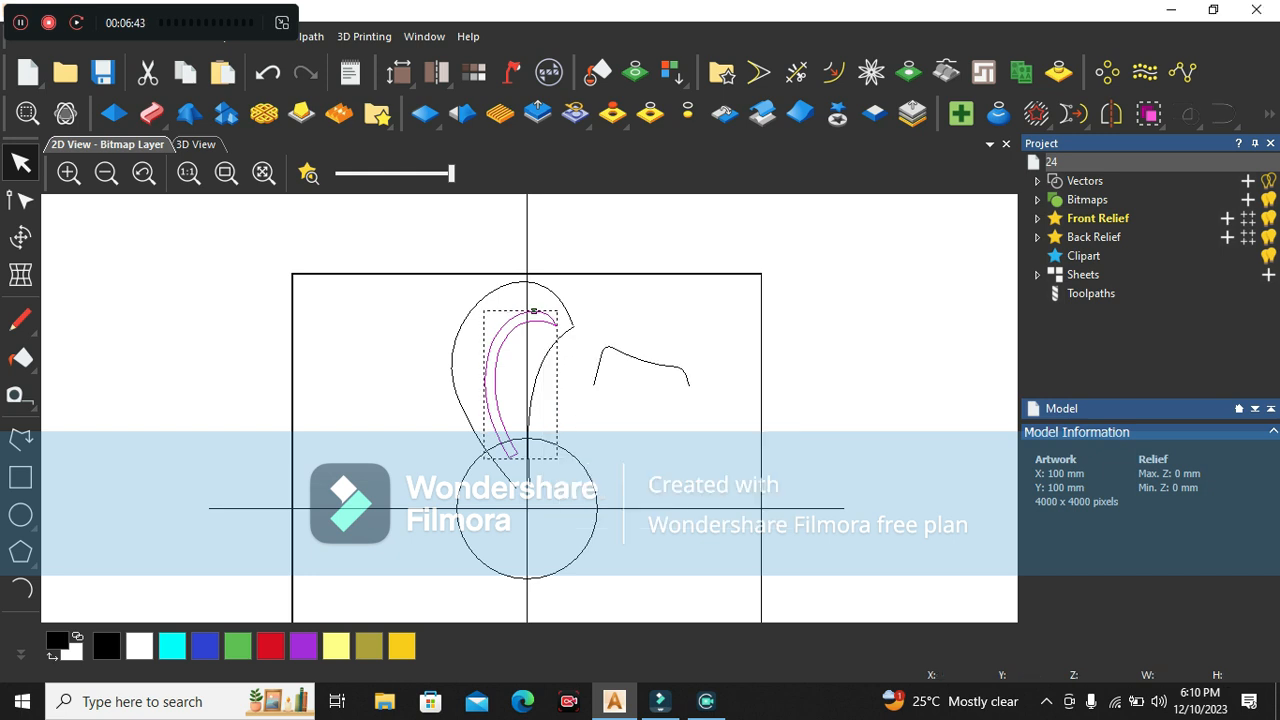
key(Escape)
- Set up and preview a Two Rail Sweep between the petal's two curves, reversing the second rail and using the side shape as cross section
scroll(483, 276, up, 2)
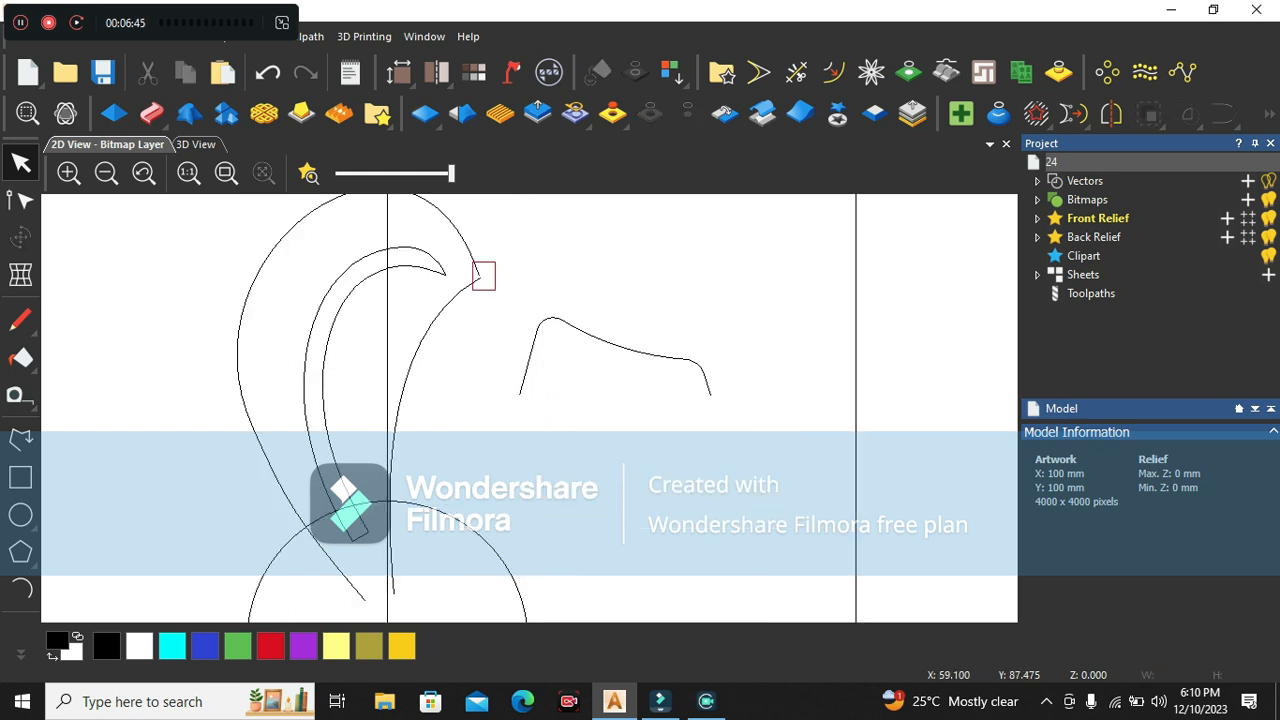
click(483, 276)
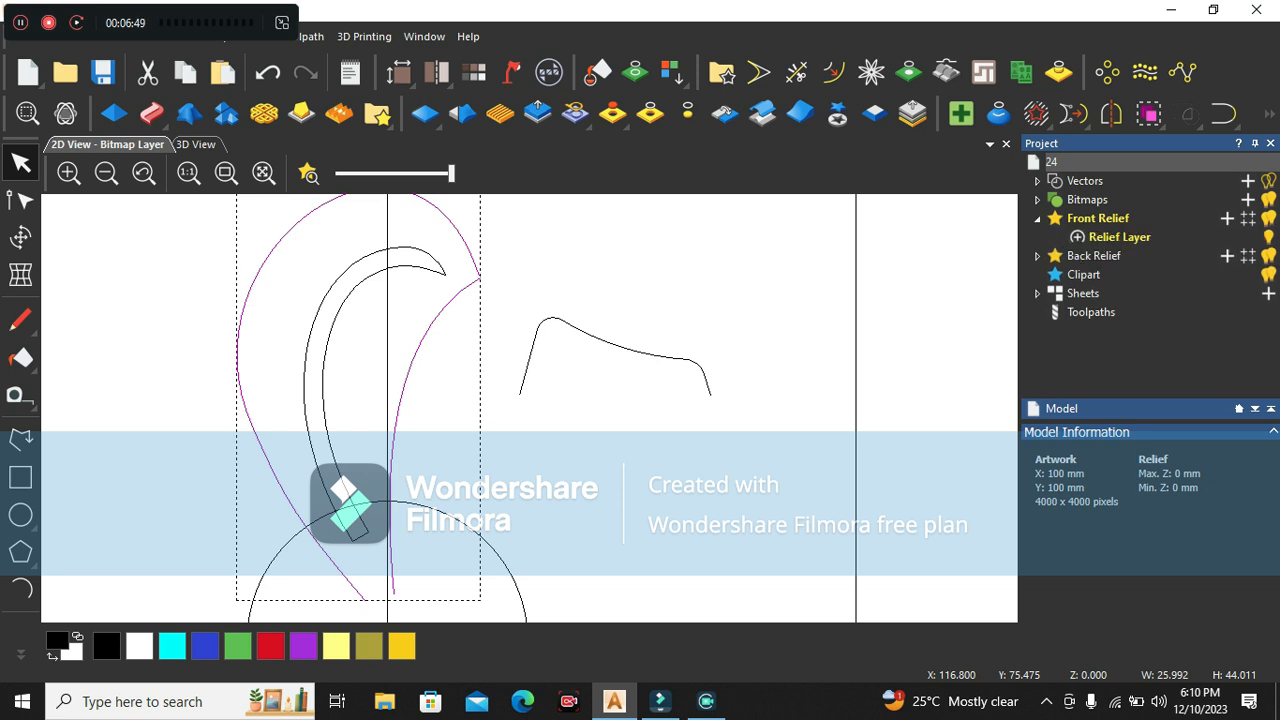
click(152, 114)
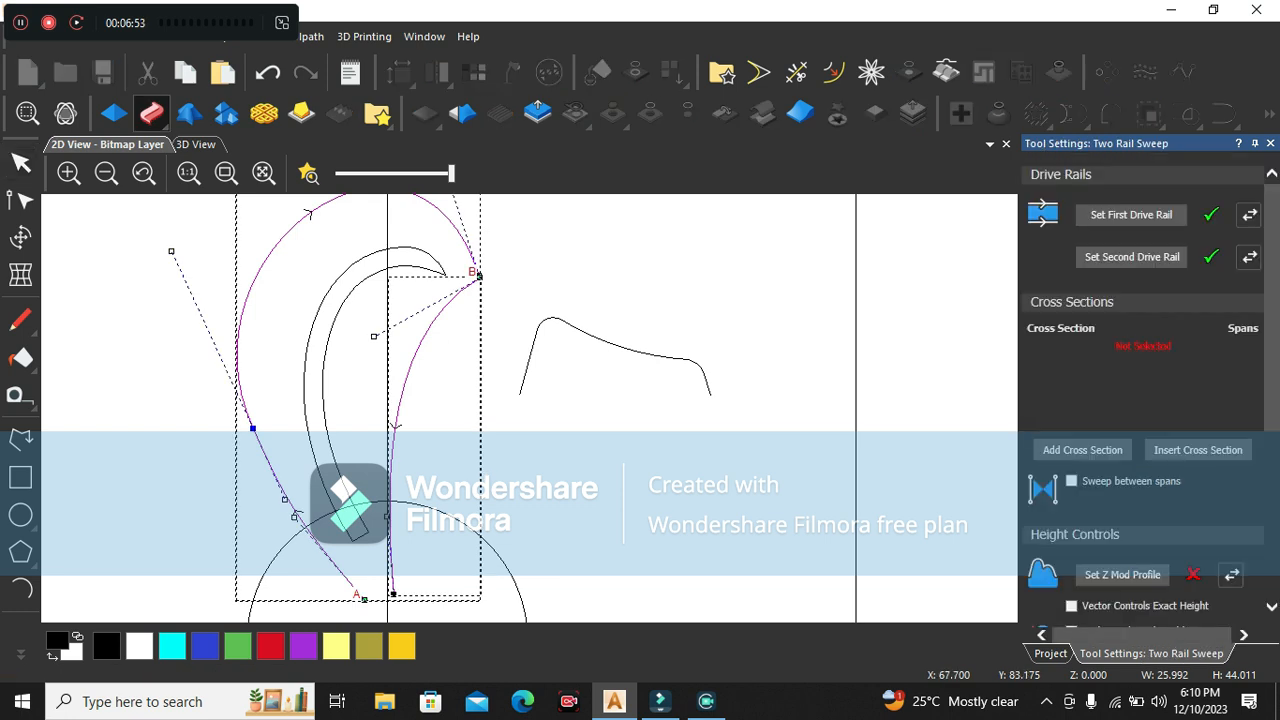
click(1250, 257)
click(646, 345)
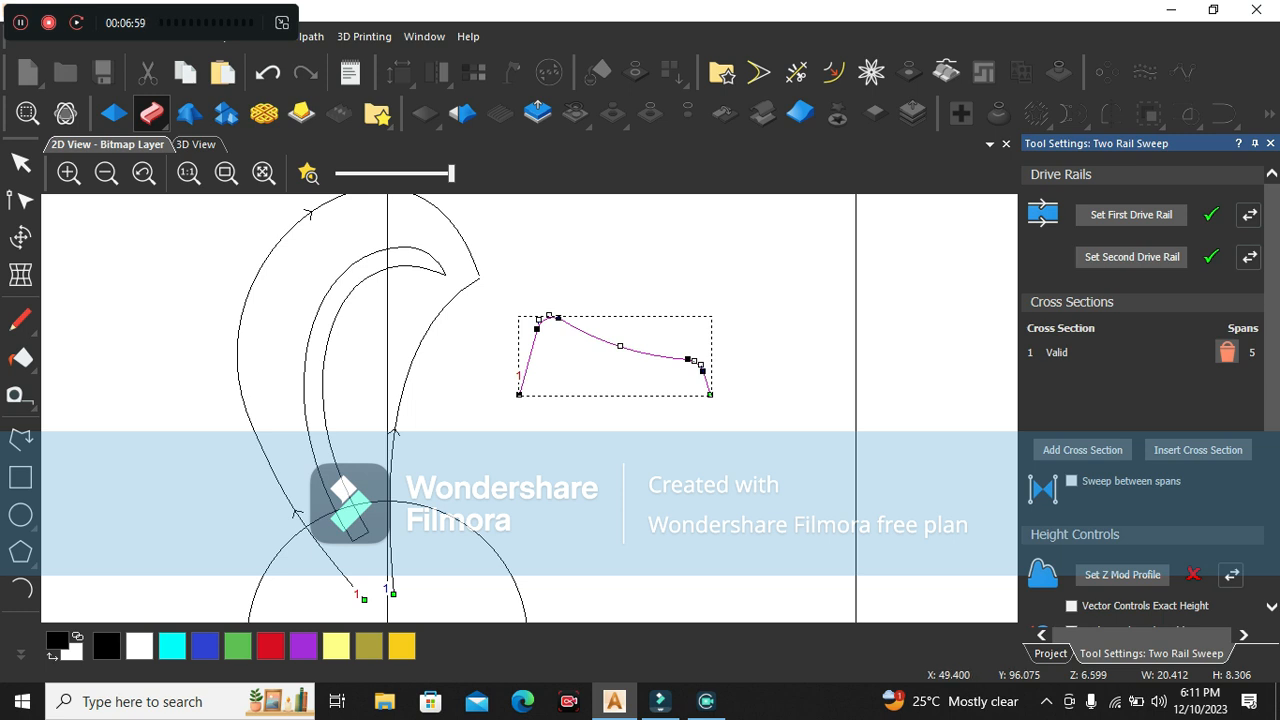
click(309, 173)
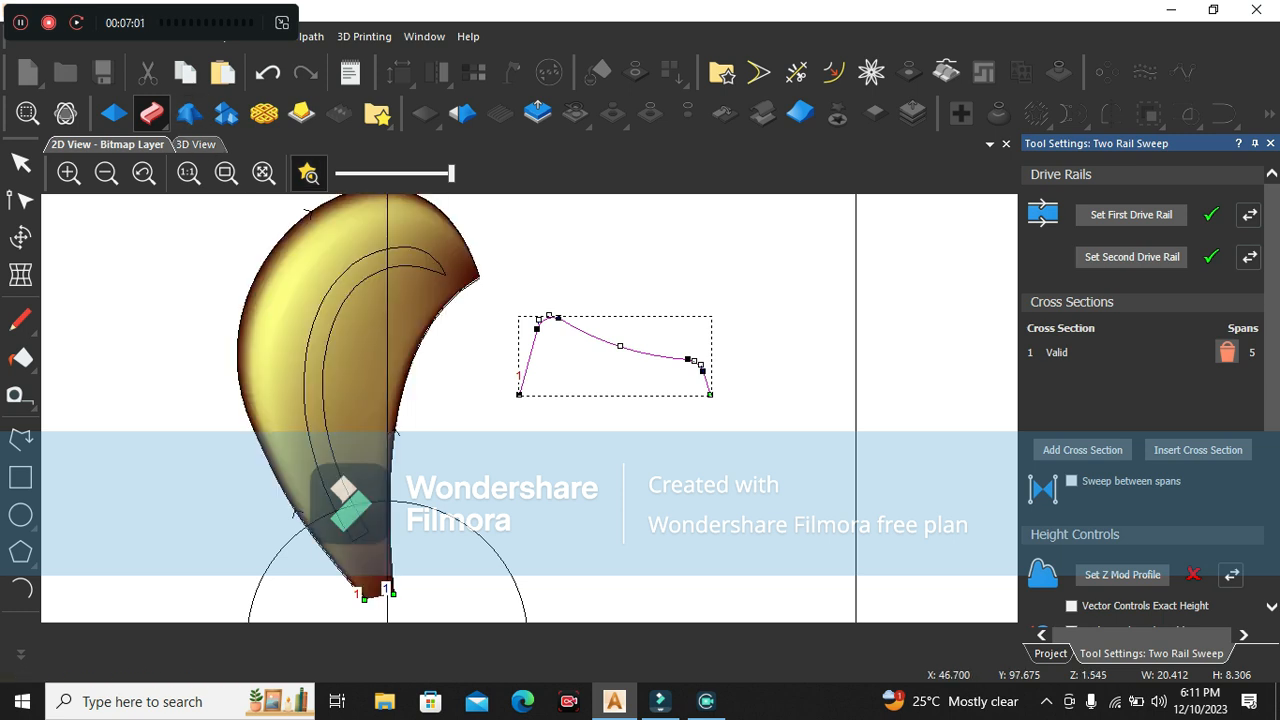
- Examine the petal sweep preview in 3D with the vectors and the surrounding base plane shown and hidden
click(195, 144)
scroll(548, 527, up, 5)
drag(548, 520, 460, 350)
click(654, 173)
scroll(525, 395, up, 2)
mouse_move(525, 395)
mouse_down()
mouse_move(565, 368)
mouse_move(605, 392)
mouse_move(525, 450)
mouse_move(565, 330)
mouse_move(550, 400)
mouse_up()
click(541, 173)
scroll(535, 380, down, 2)
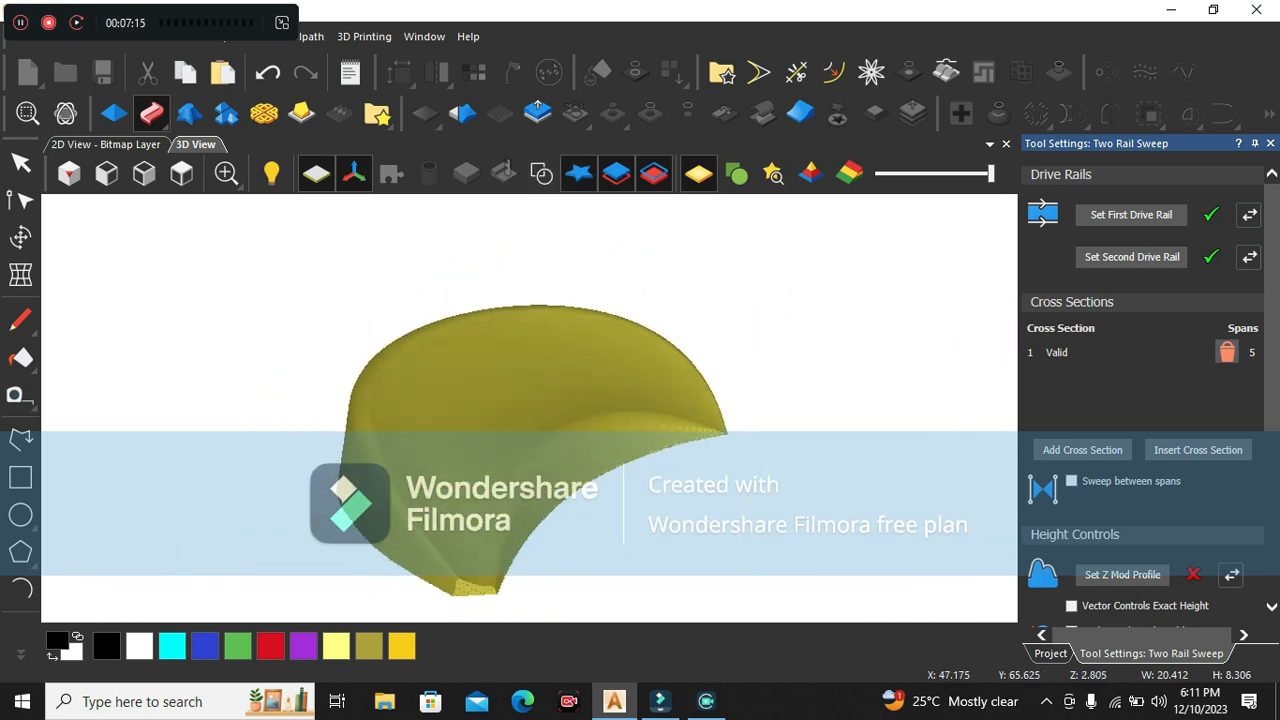
click(541, 173)
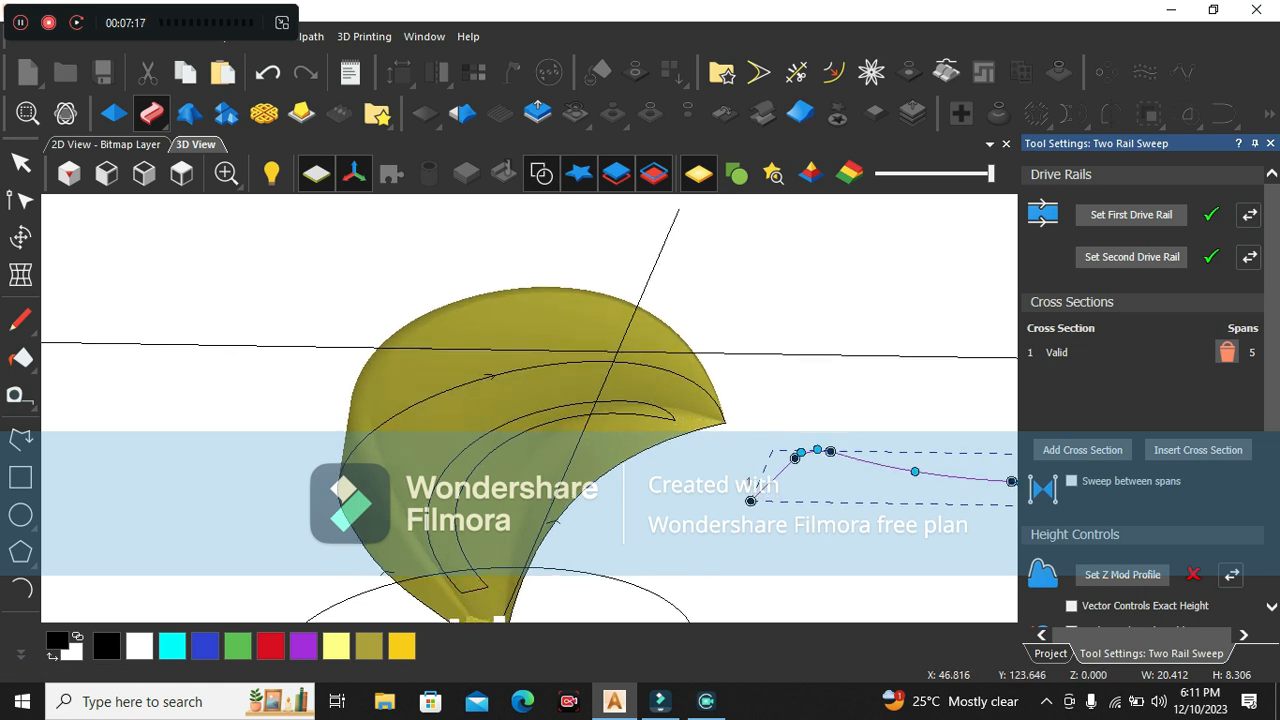
click(654, 173)
- Examine the swept petal and its cross-section vector on the base plane from tilted angles and from above
scroll(530, 370, down, 2)
mouse_move(530, 370)
mouse_down()
mouse_move(532, 435)
mouse_move(548, 405)
mouse_move(512, 405)
mouse_move(518, 385)
mouse_up()
scroll(535, 415, down, 2)
scroll(535, 415, up, 1)
drag(513, 520, 468, 520)
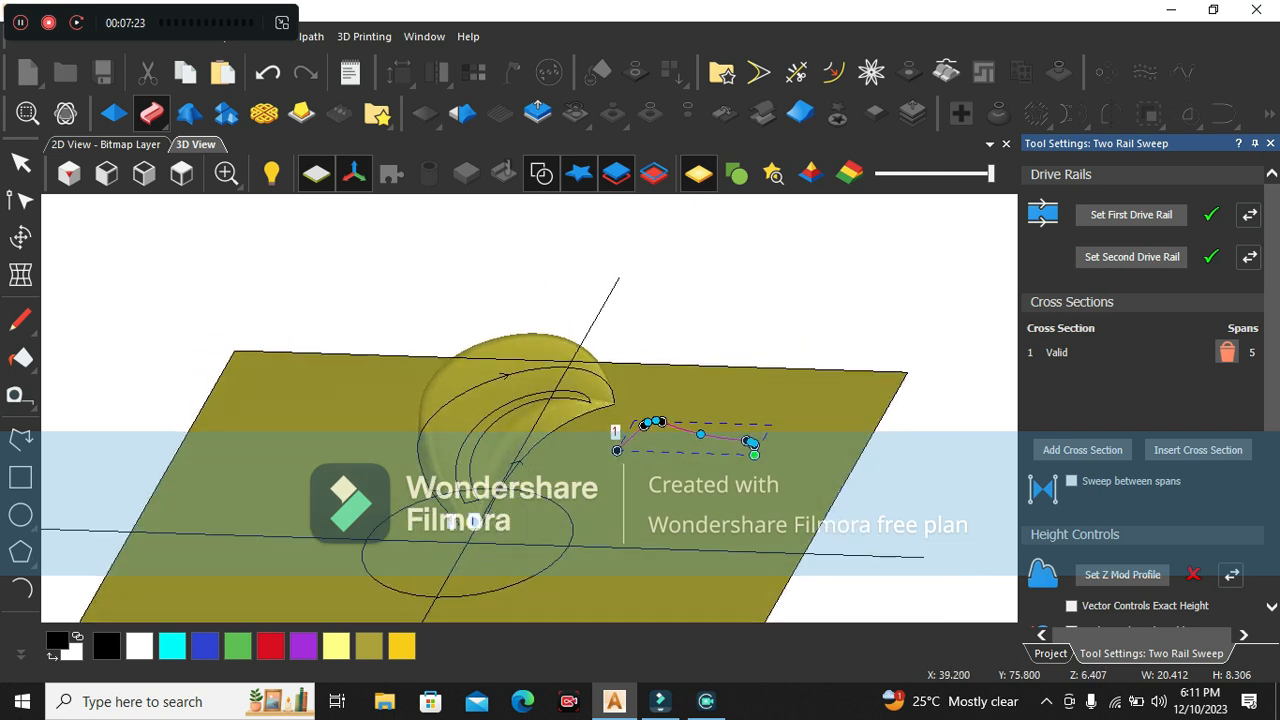
scroll(523, 418, up, 2)
scroll(523, 418, down, 1)
drag(523, 418, 558, 440)
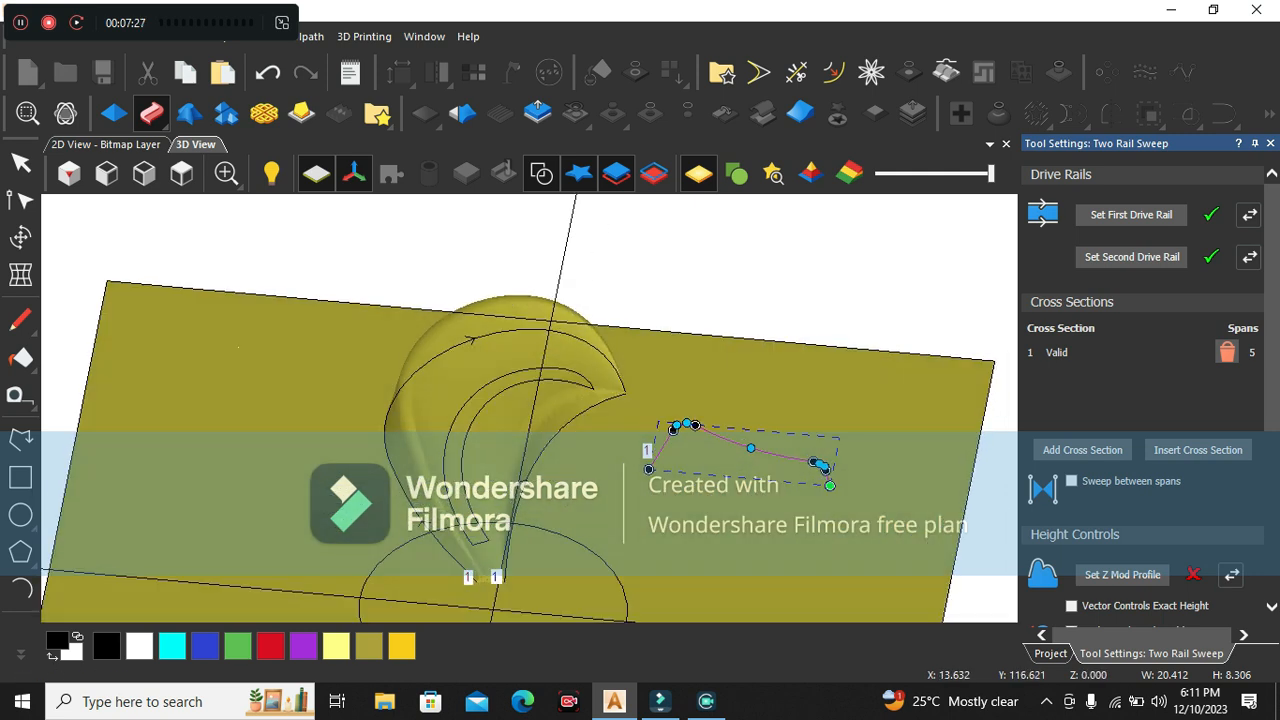
click(181, 173)
scroll(597, 333, up, 5)
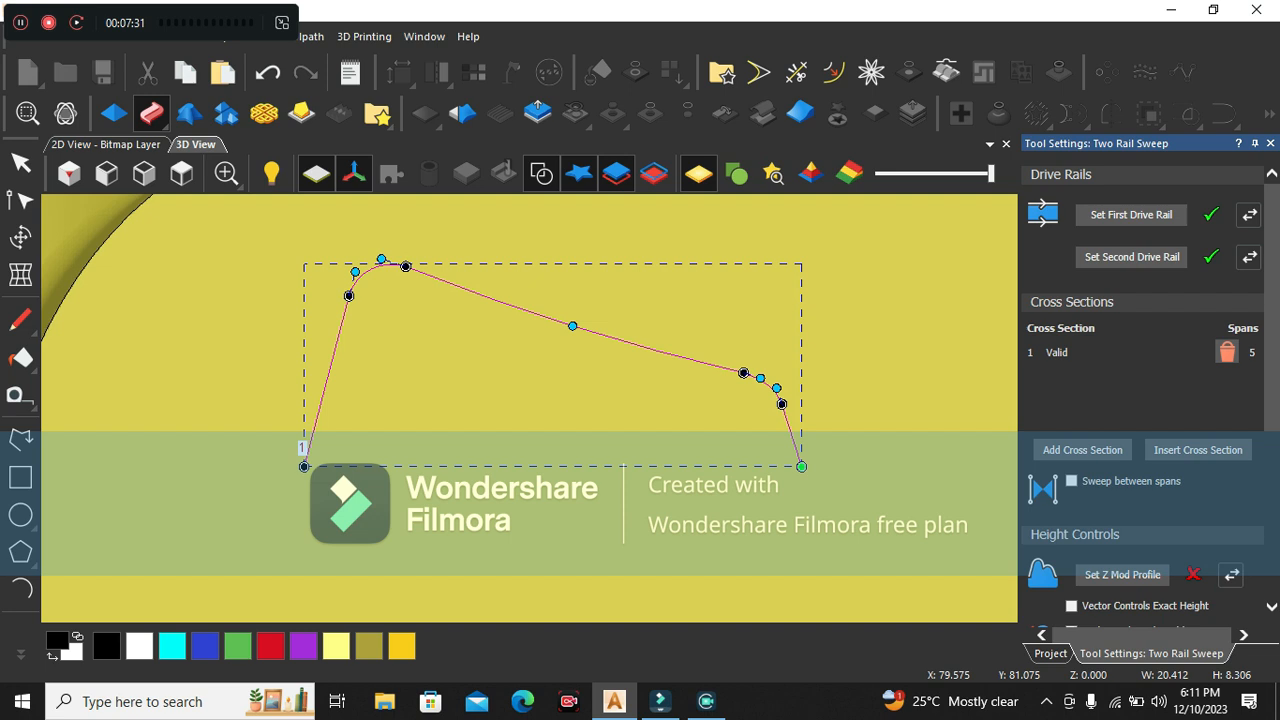
scroll(529, 408, down, 3)
scroll(322, 370, up, 2)
middle_drag(322, 370, 308, 335)
- Try a final height of 15 for the petal sweep and settle on a Scale Final Height of 8
scroll(1145, 400, down, 5)
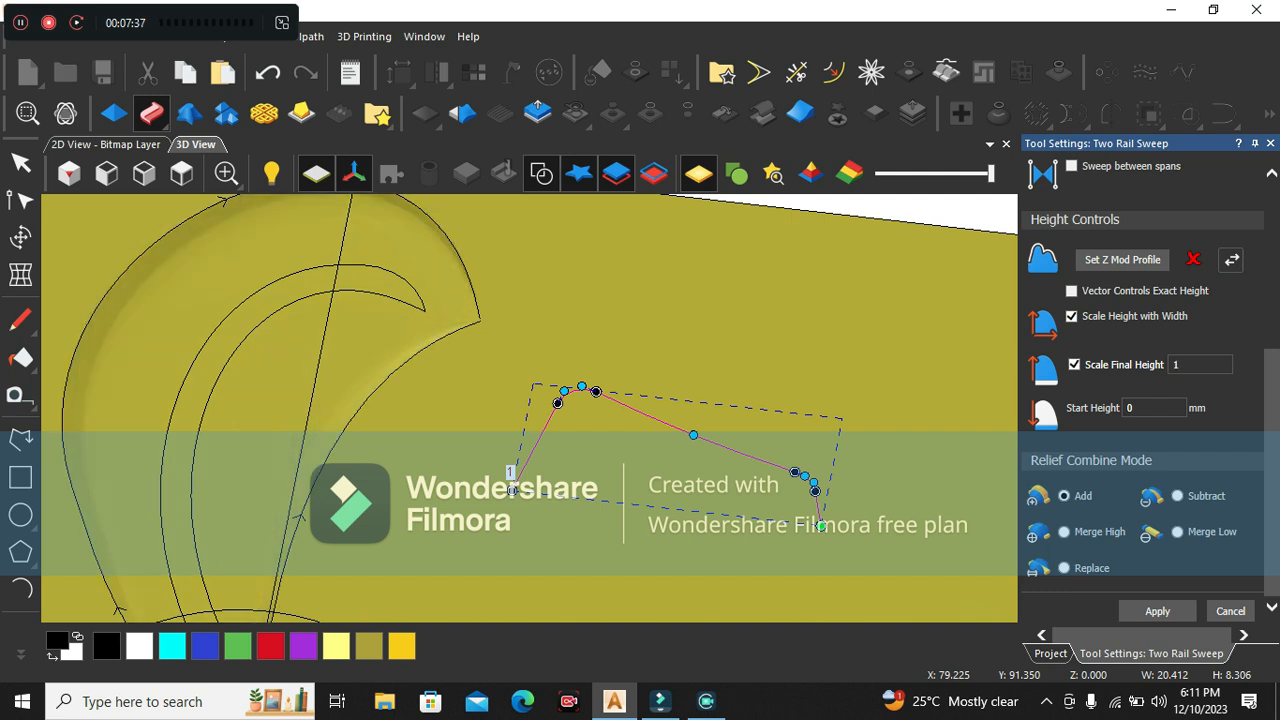
scroll(400, 430, up, 2)
mouse_move(400, 430)
middle_down()
mouse_move(500, 345)
mouse_move(588, 418)
middle_up()
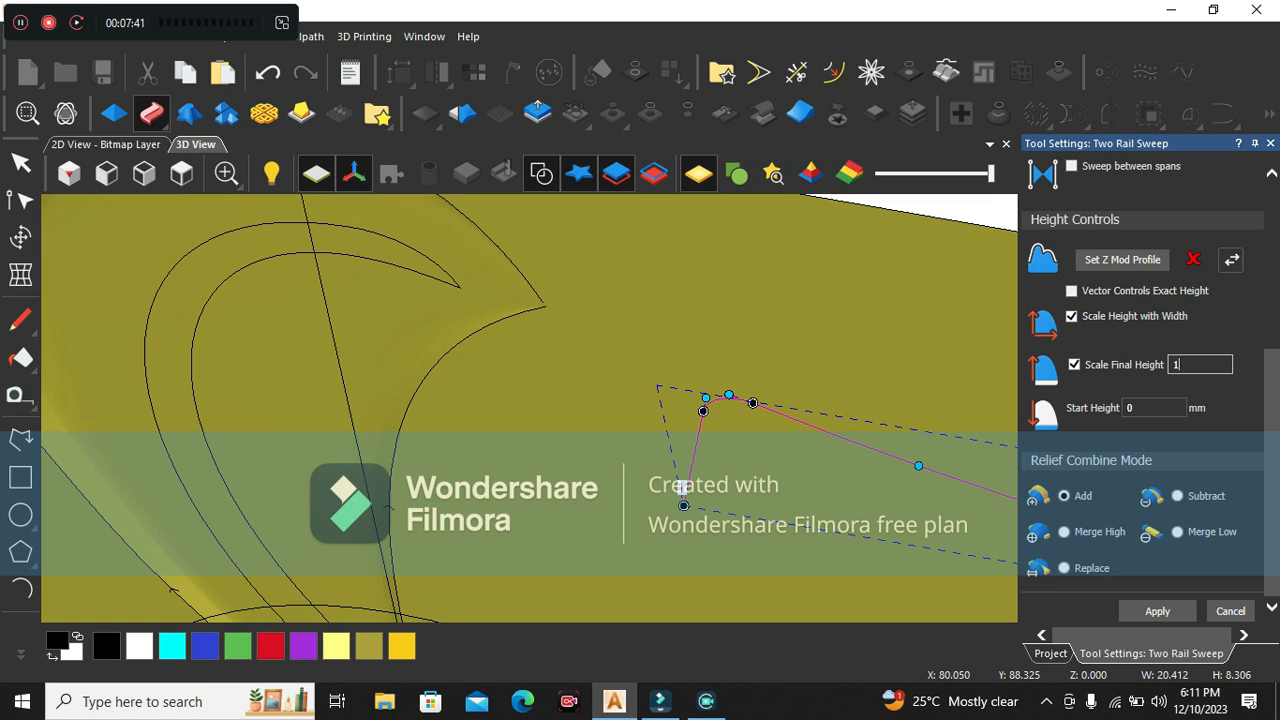
text(5)
scroll(490, 400, down, 3)
middle_drag(490, 400, 430, 350)
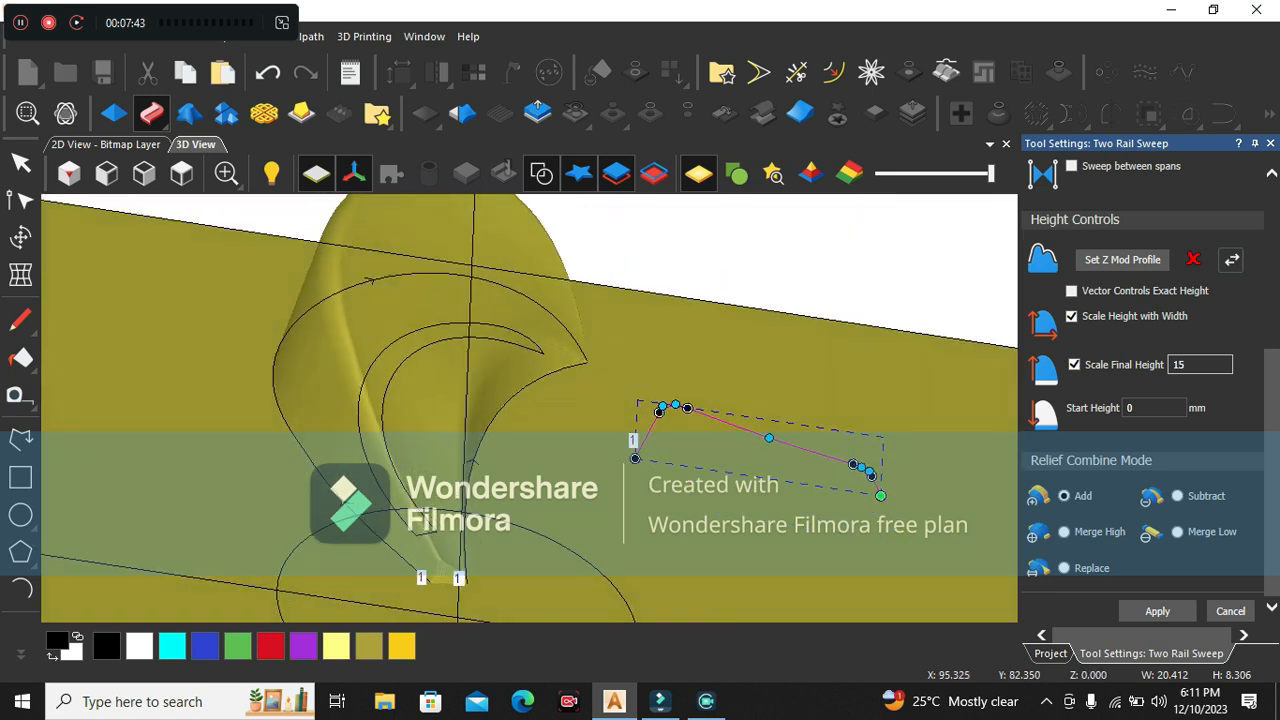
drag(1192, 365, 1160, 365)
text(10)
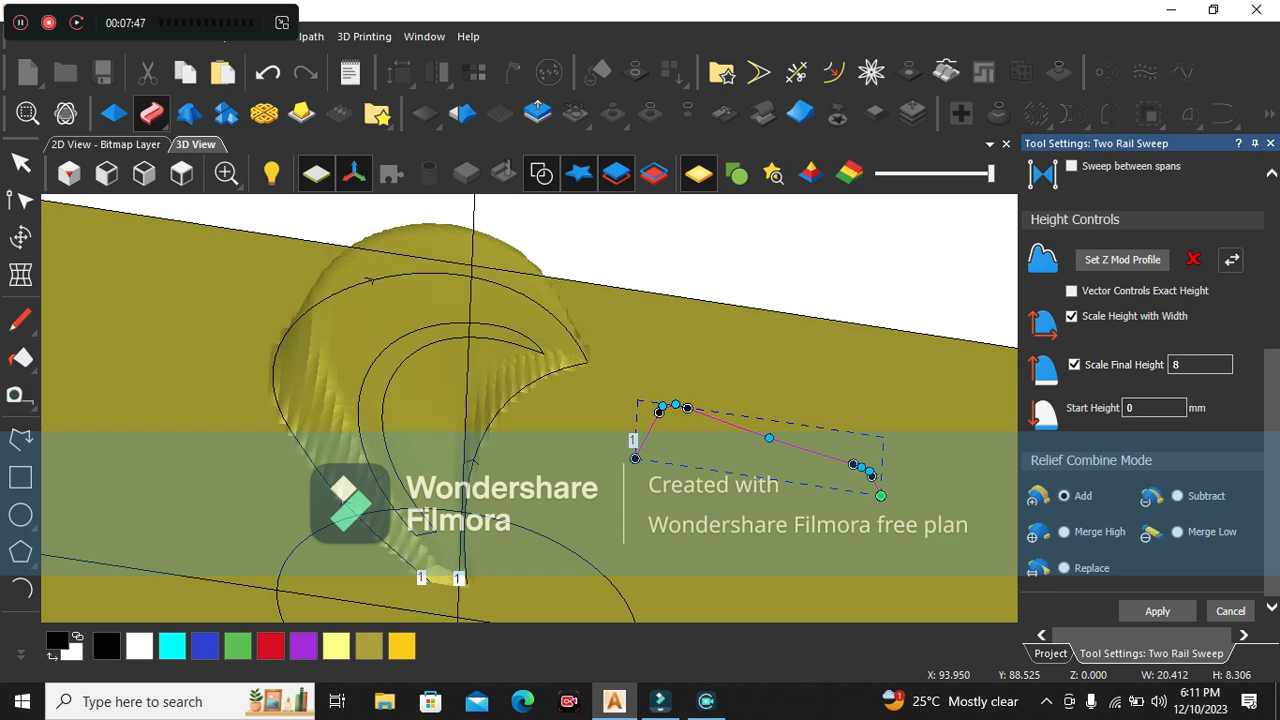
- Set the sweep's relief combine mode to Merge High and apply the Two Rail Sweep
middle_drag(640, 350, 460, 320)
click(1064, 532)
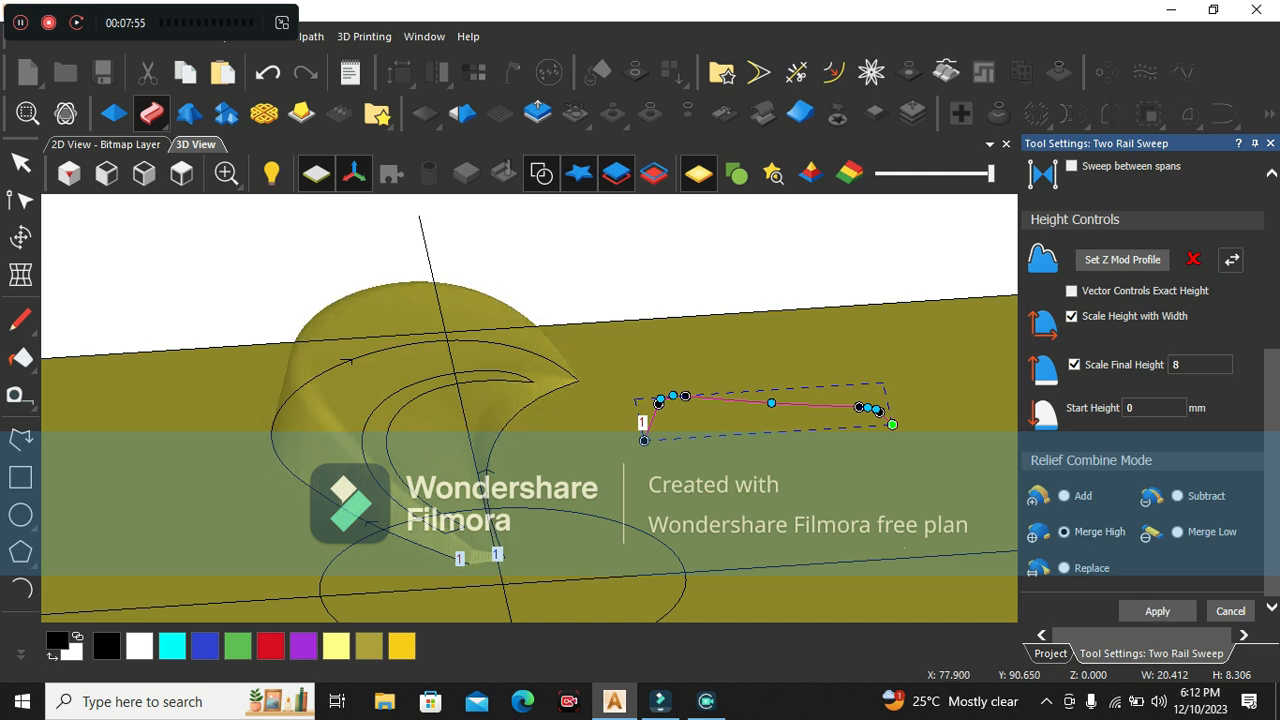
click(1158, 611)
- Add a square-profile raised shape to the relief from the inner band vector, with its profile angle lowered and combine mode Add
click(181, 173)
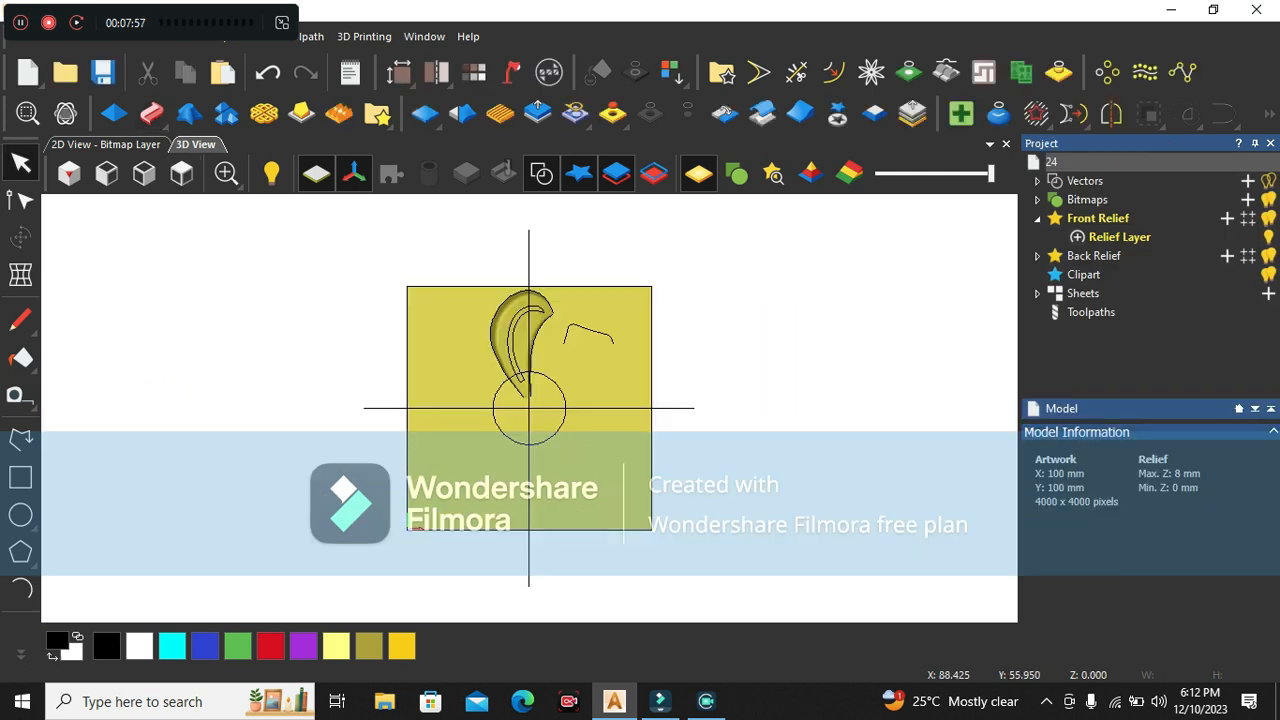
scroll(560, 380, up, 5)
click(598, 262)
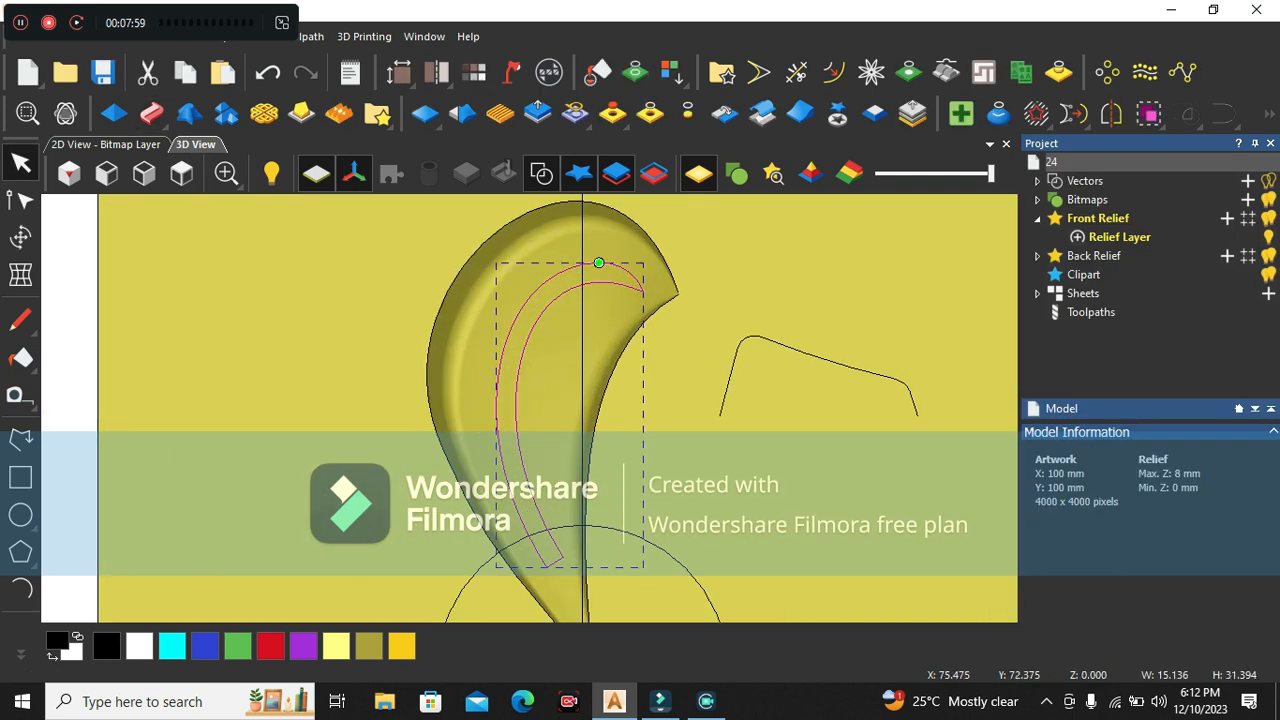
click(113, 113)
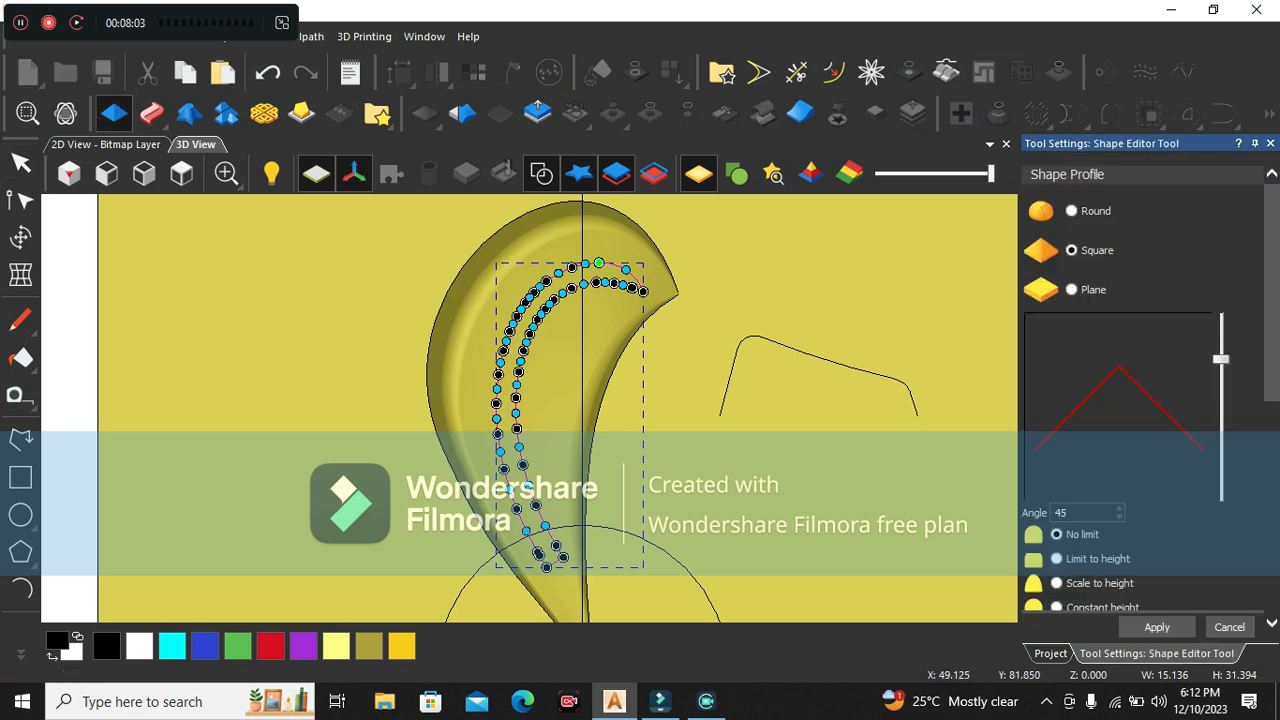
scroll(542, 396, up, 1)
middle_drag(545, 396, 615, 265)
drag(1220, 359, 1221, 435)
scroll(525, 375, up, 4)
mouse_move(525, 375)
middle_down()
mouse_move(565, 310)
mouse_move(530, 380)
middle_up()
scroll(502, 422, down, 2)
middle_drag(502, 422, 550, 435)
scroll(1140, 420, down, 1)
scroll(1140, 400, down, 3)
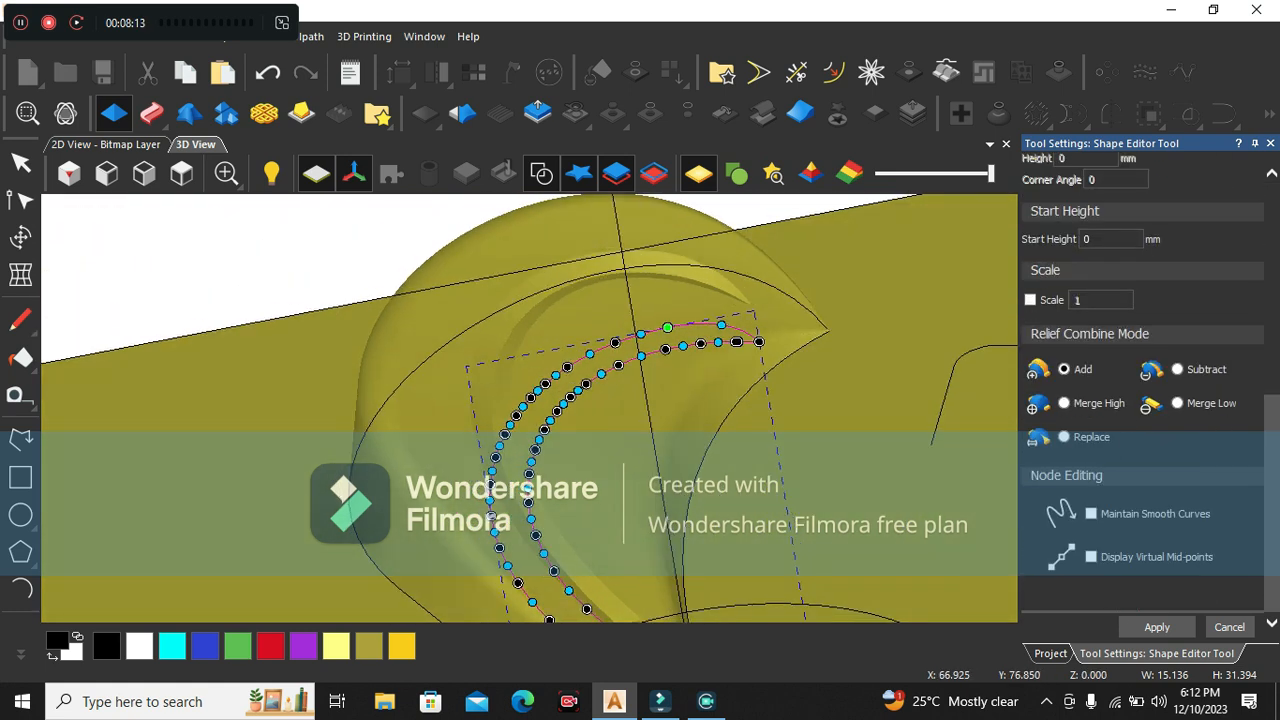
click(1157, 627)
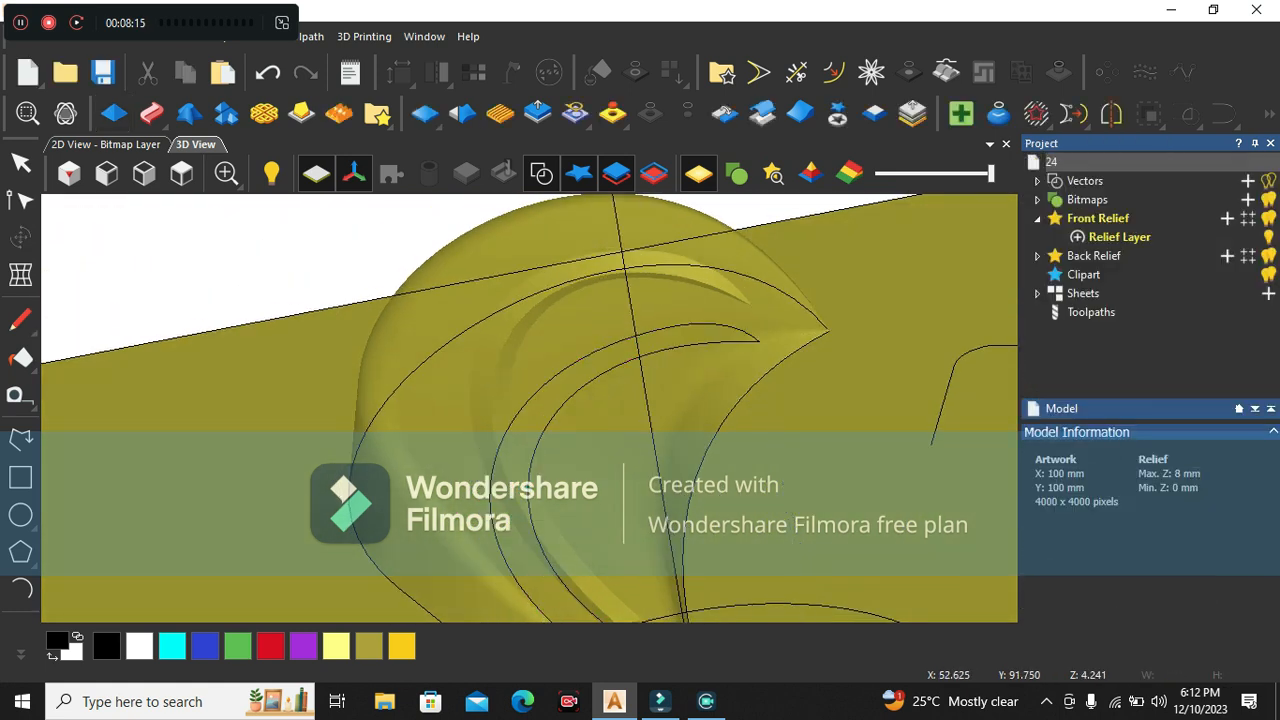
- Create a relief clipart from the petal's relief within its outline
click(181, 173)
scroll(529, 414, up, 4)
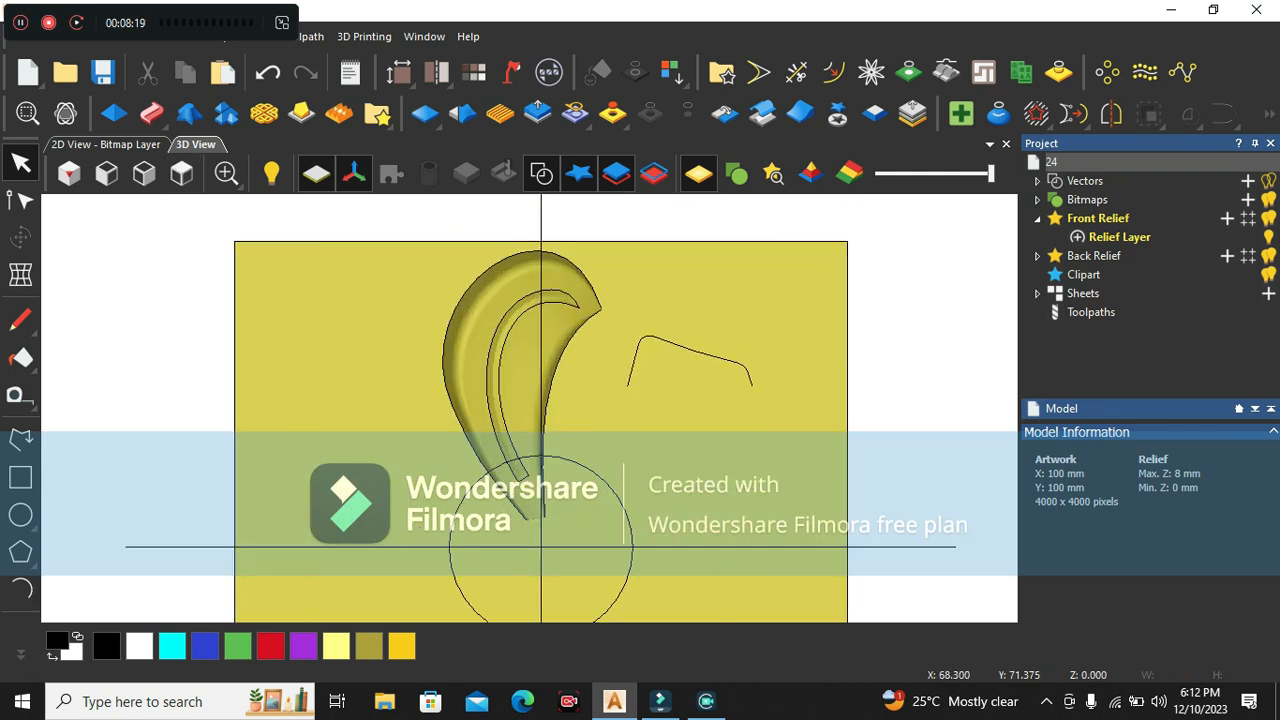
click(837, 113)
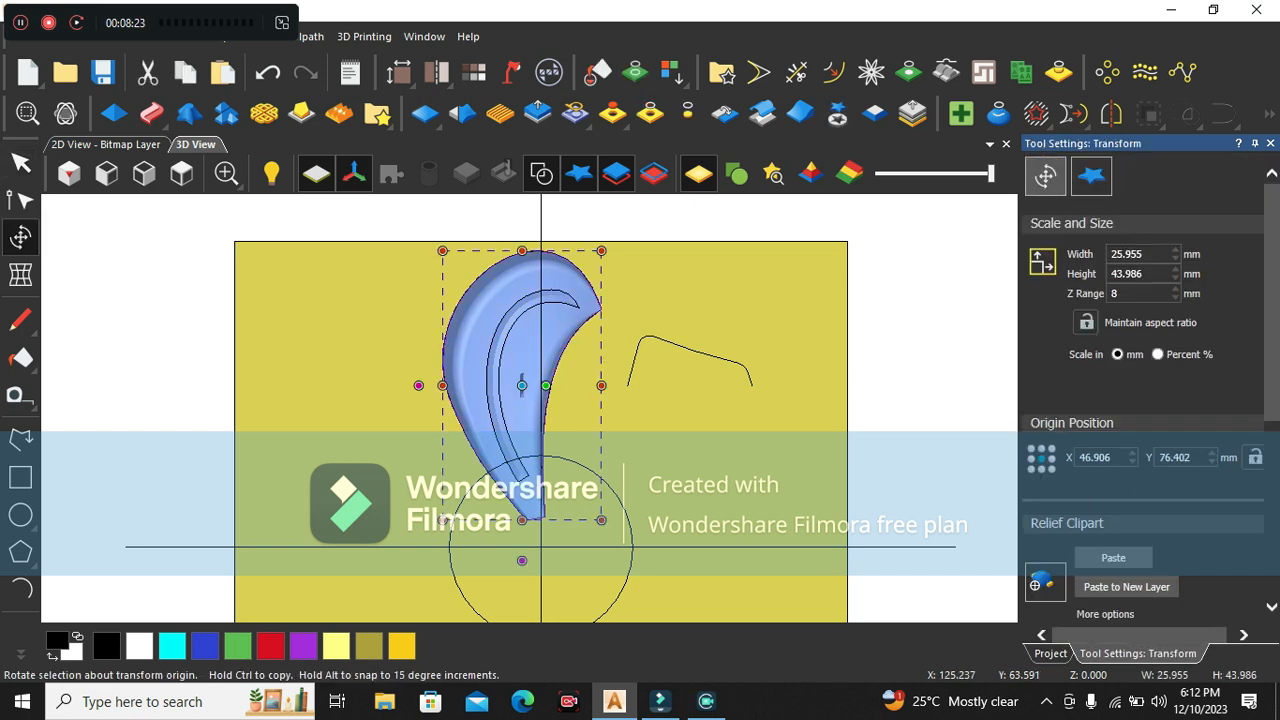
- Rotate-copy the petal clipart to 10 objects over a total of 360 degrees about X 50, Y 50 mm and paste them into the relief
click(1107, 71)
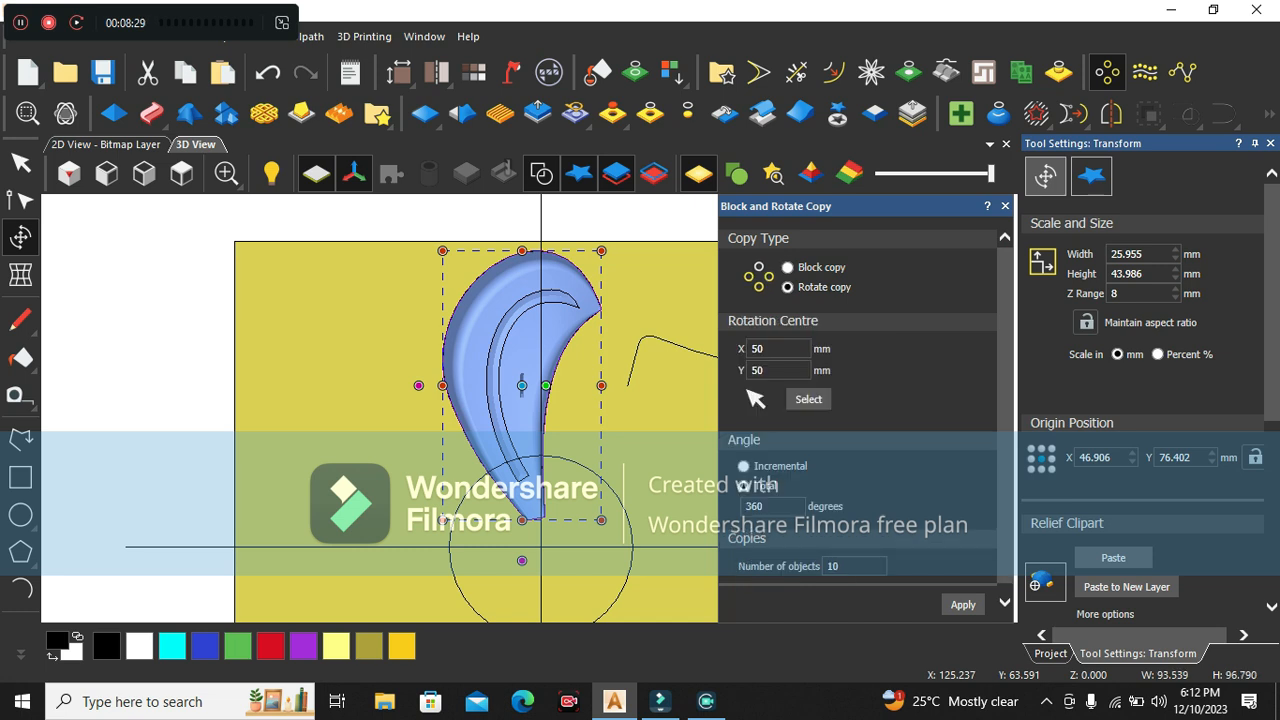
scroll(508, 412, down, 4)
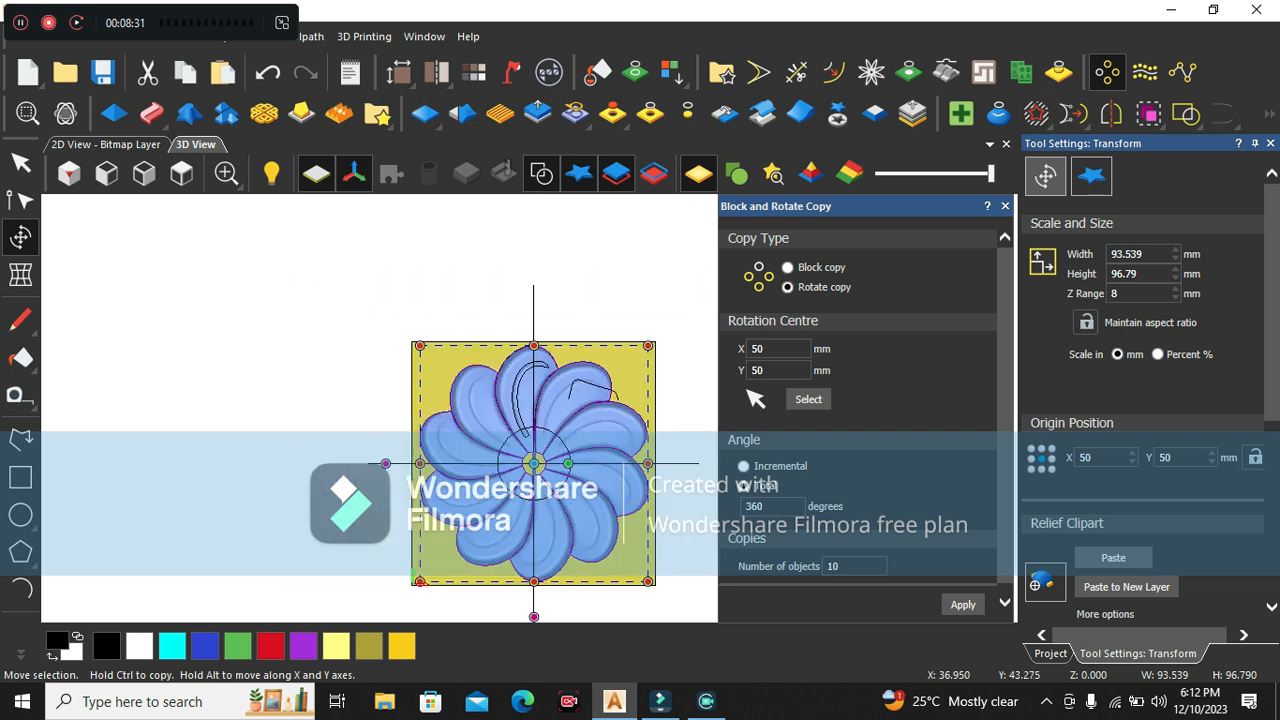
scroll(522, 490, up, 2)
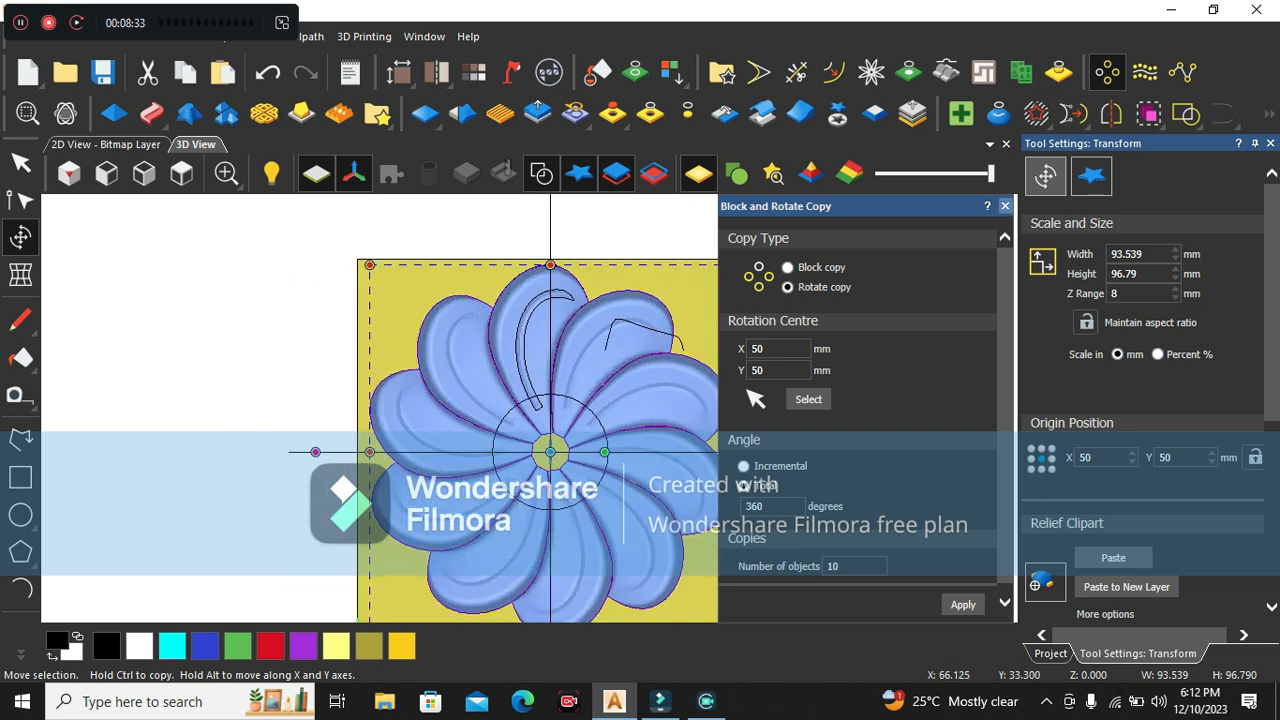
click(1005, 206)
key(Escape)
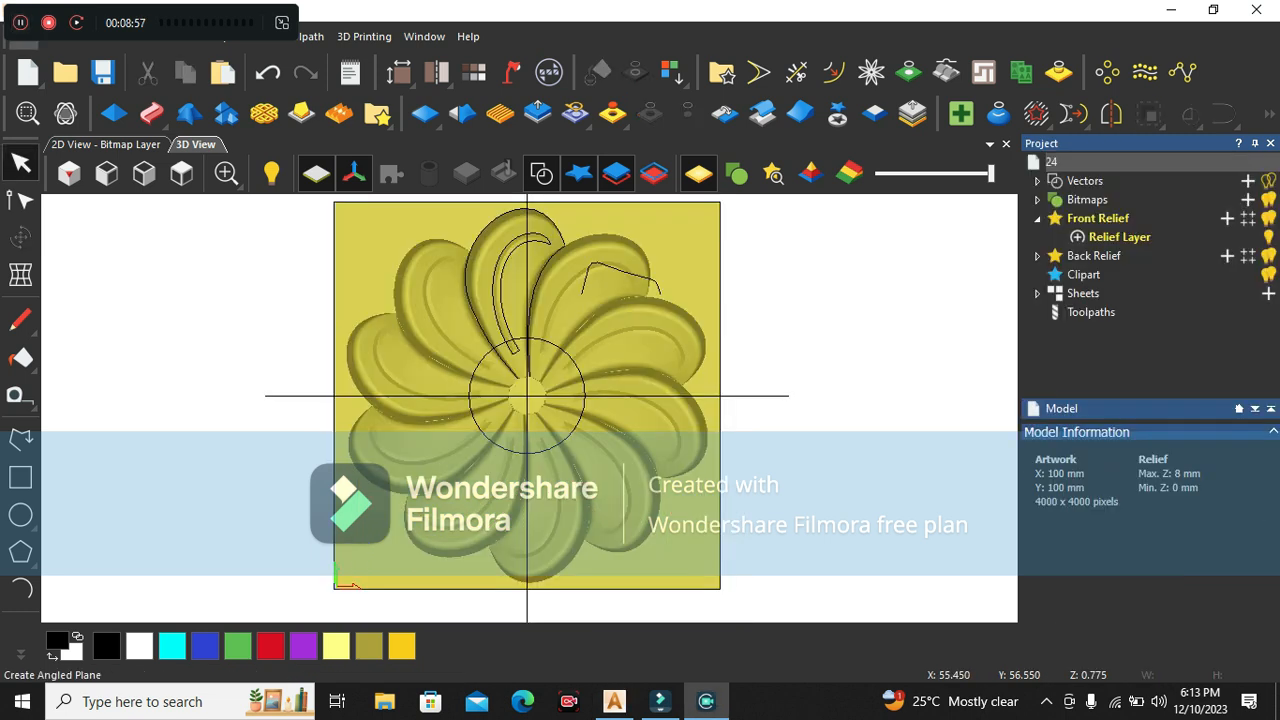
- Give the 30 mm circle at the flower's centre a round shape profile in the Shape Editor
scroll(514, 302, up, 7)
drag(595, 504, 470, 370)
click(430, 363)
drag(427, 443, 490, 535)
scroll(480, 440, down, 4)
drag(590, 380, 632, 380)
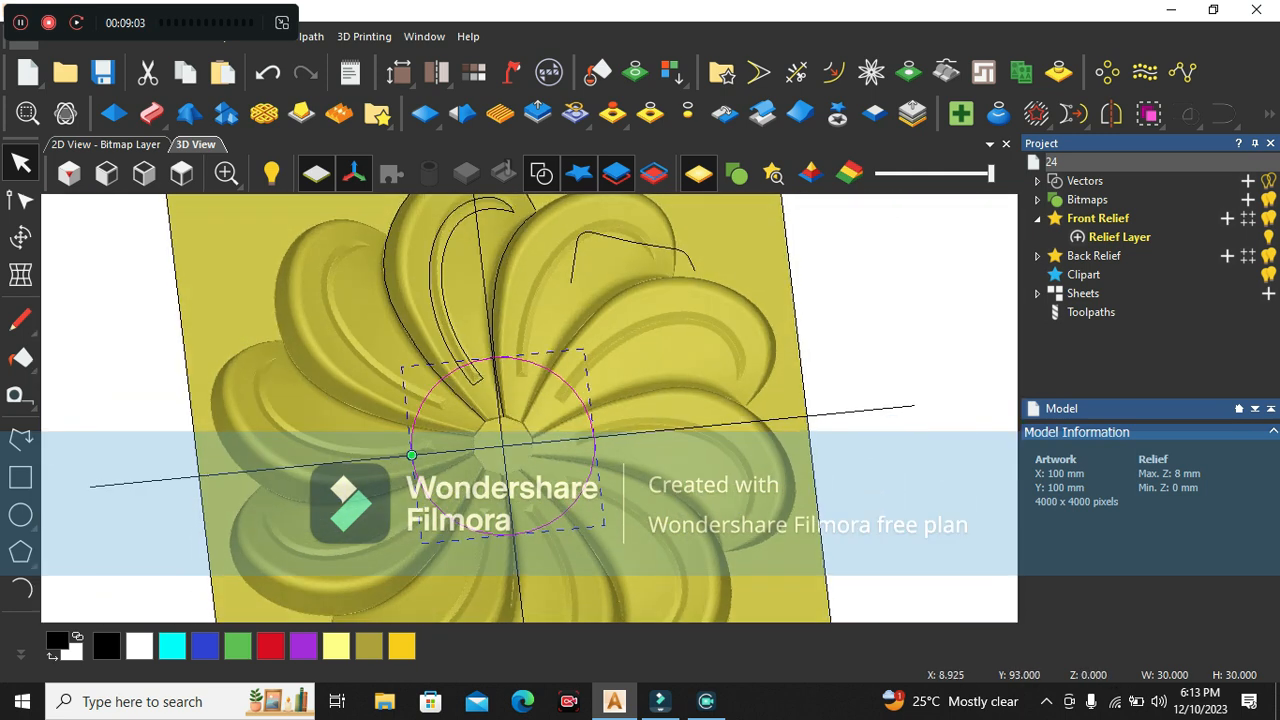
click(181, 174)
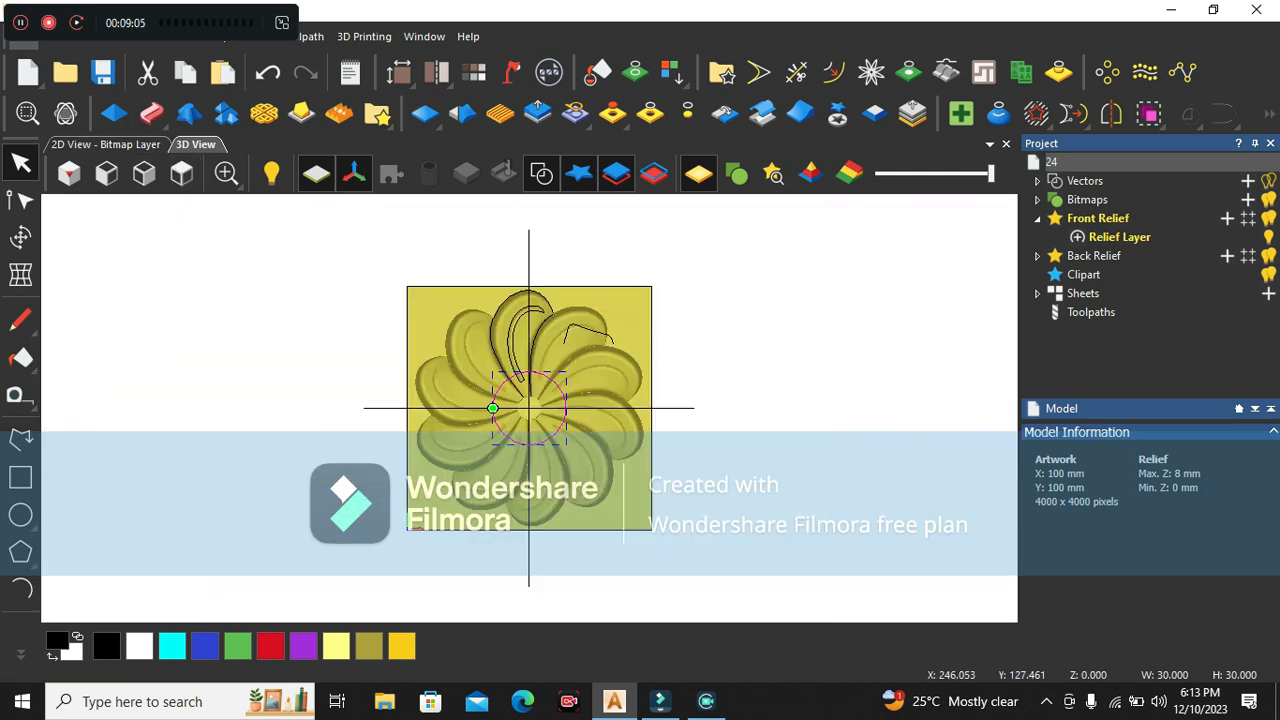
click(114, 113)
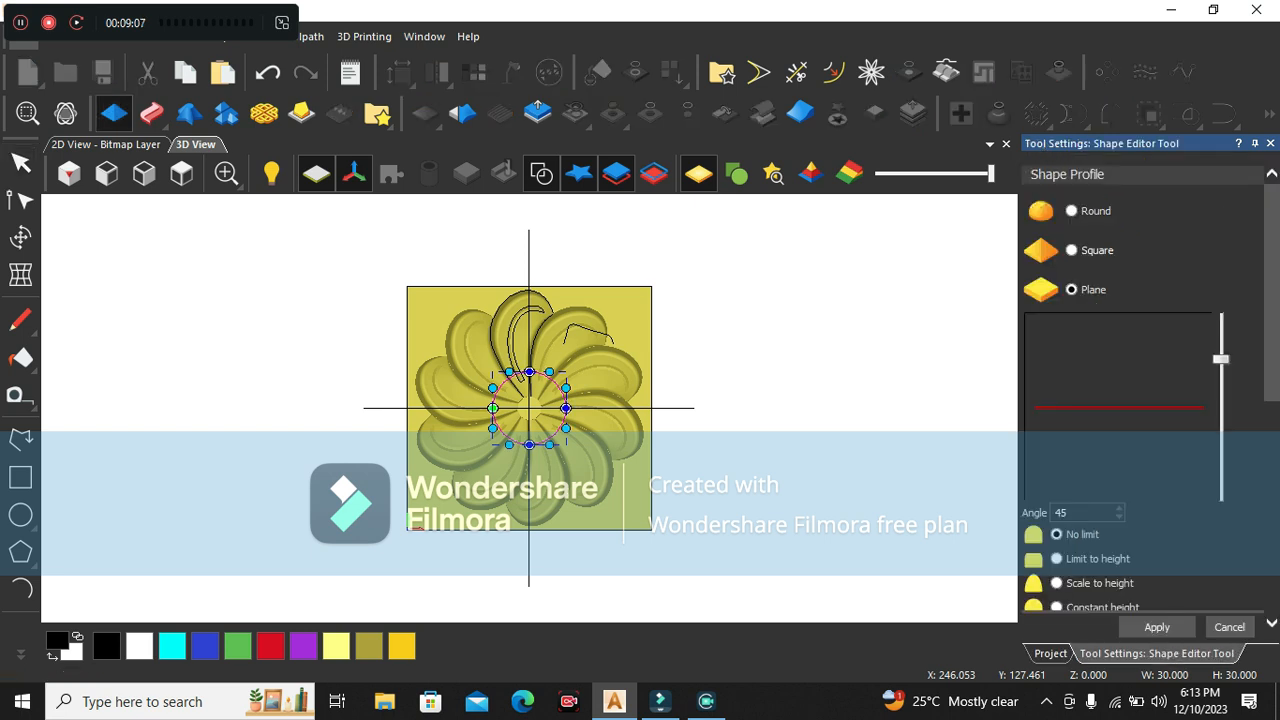
scroll(524, 433, up, 6)
drag(532, 421, 506, 318)
scroll(1140, 410, down, 5)
scroll(1140, 410, up, 2)
scroll(1140, 410, down, 4)
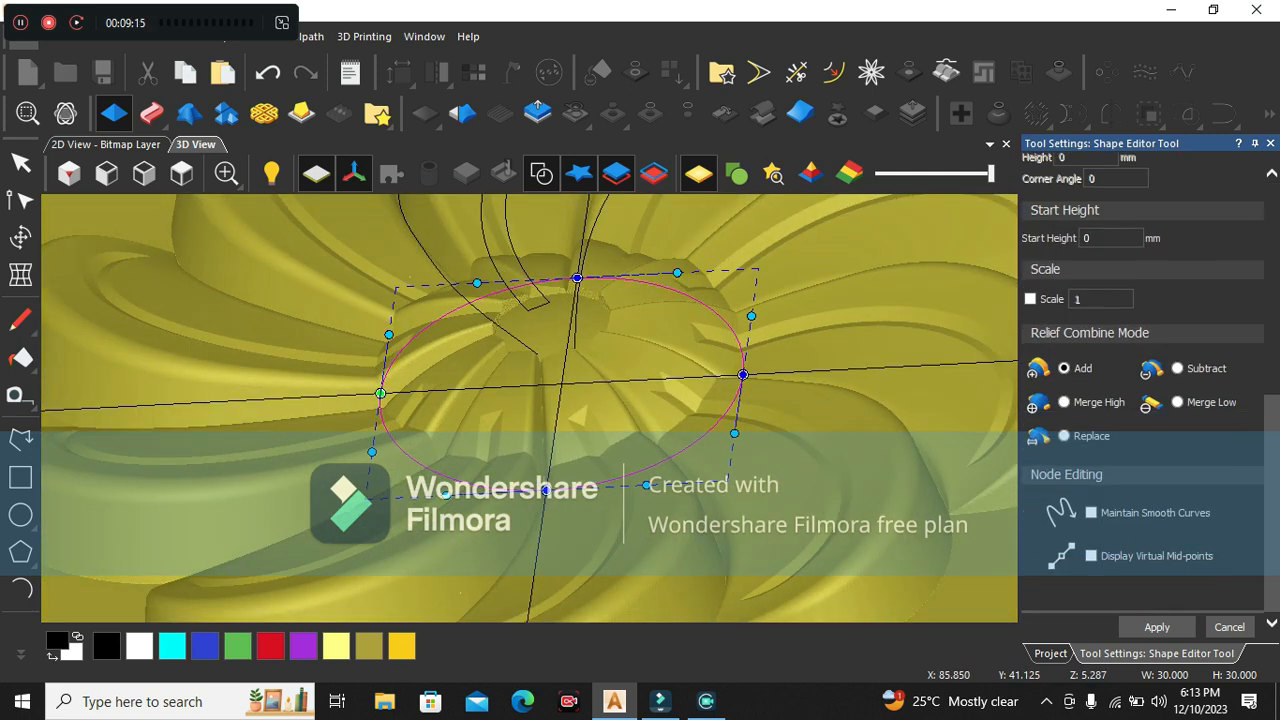
- Combine the centre dome by Merge High, limit it to height and set its start height to 2 mm
click(1064, 402)
scroll(1064, 402, up, 7)
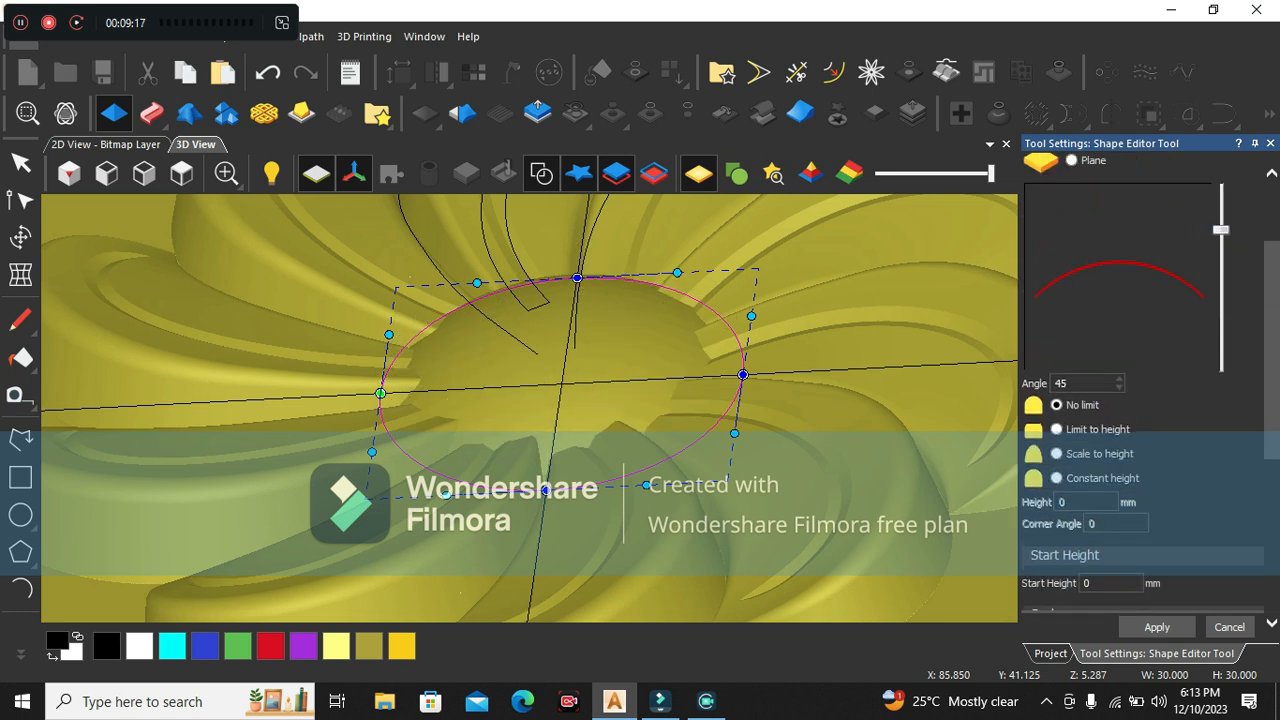
click(1056, 429)
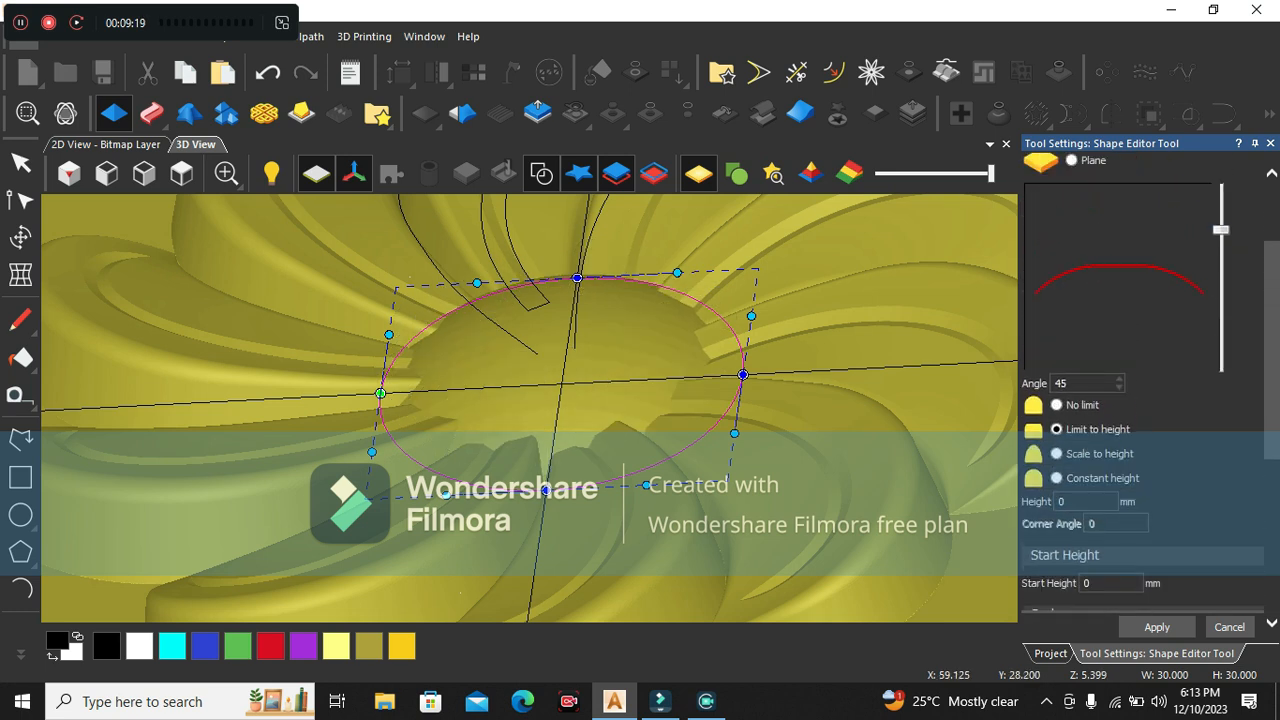
scroll(1056, 441, down, 2)
scroll(1056, 441, down, 5)
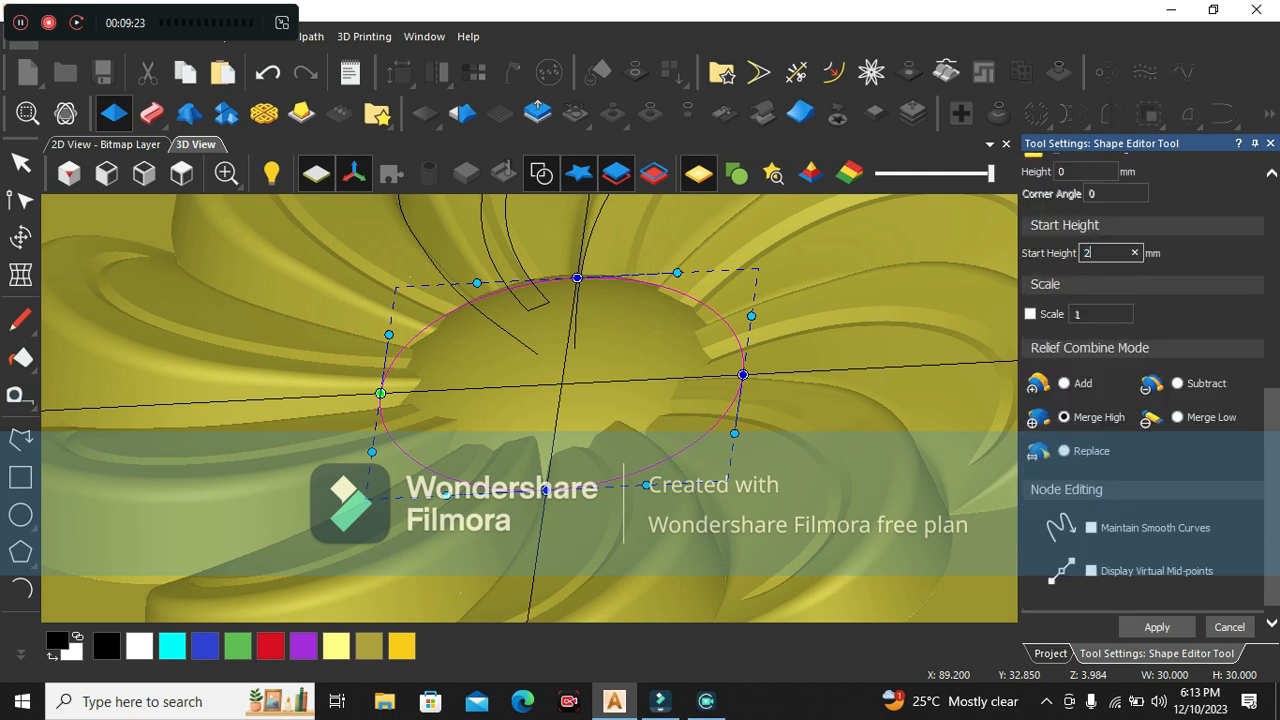
scroll(480, 420, up, 5)
middle_drag(480, 420, 540, 500)
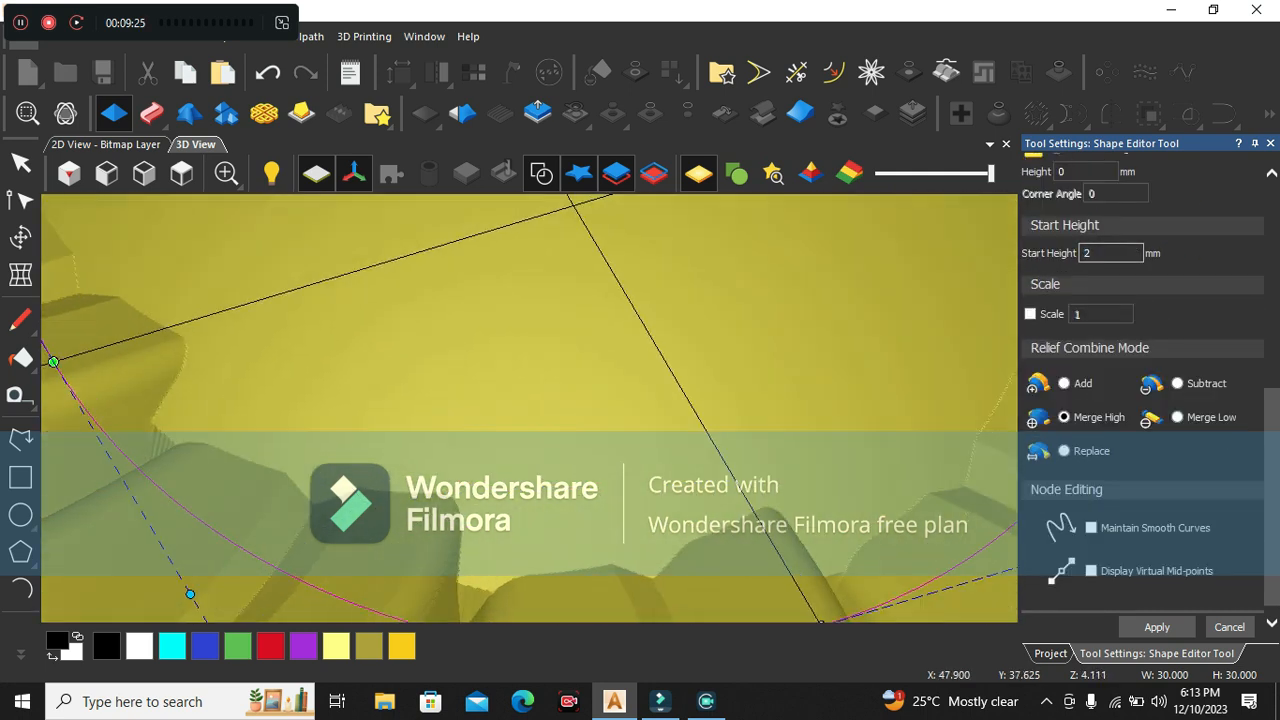
scroll(530, 410, down, 4)
mouse_move(530, 410)
middle_down()
mouse_move(510, 380)
mouse_move(530, 430)
mouse_move(490, 320)
mouse_move(550, 400)
middle_up()
scroll(510, 380, up, 2)
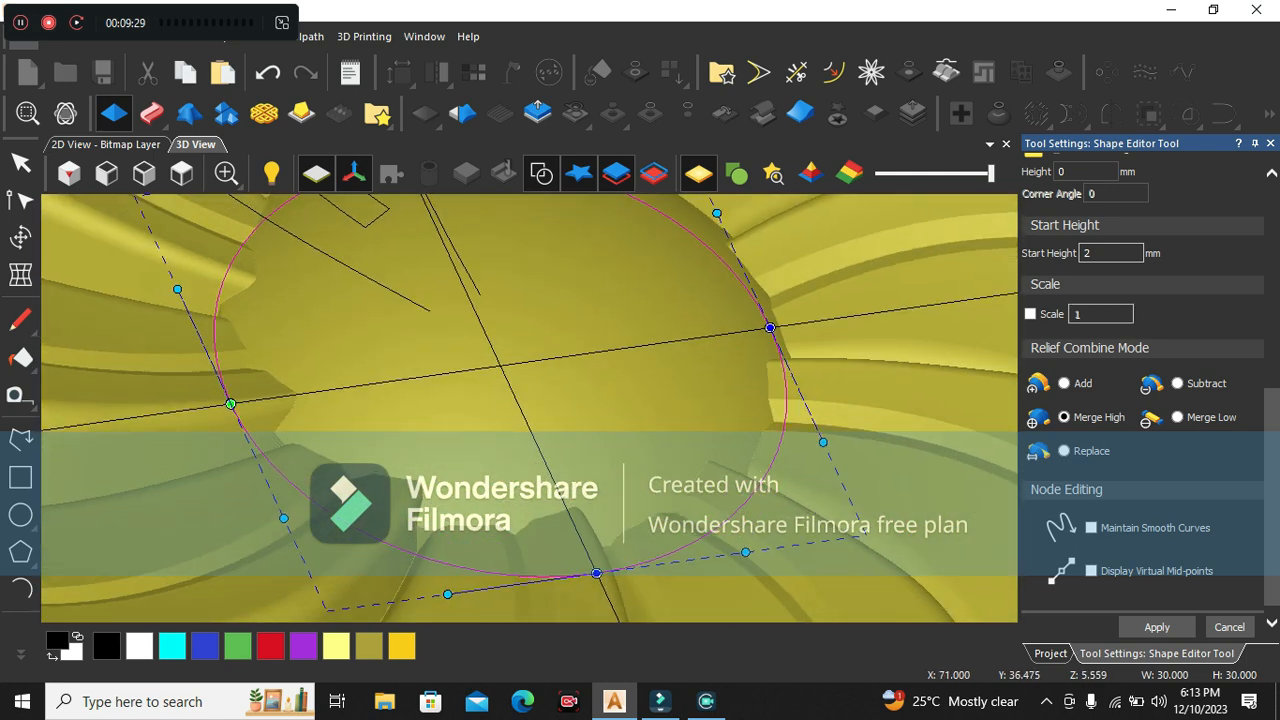
- Set the centre dome's limiting height to 5 mm
double_click(1063, 172)
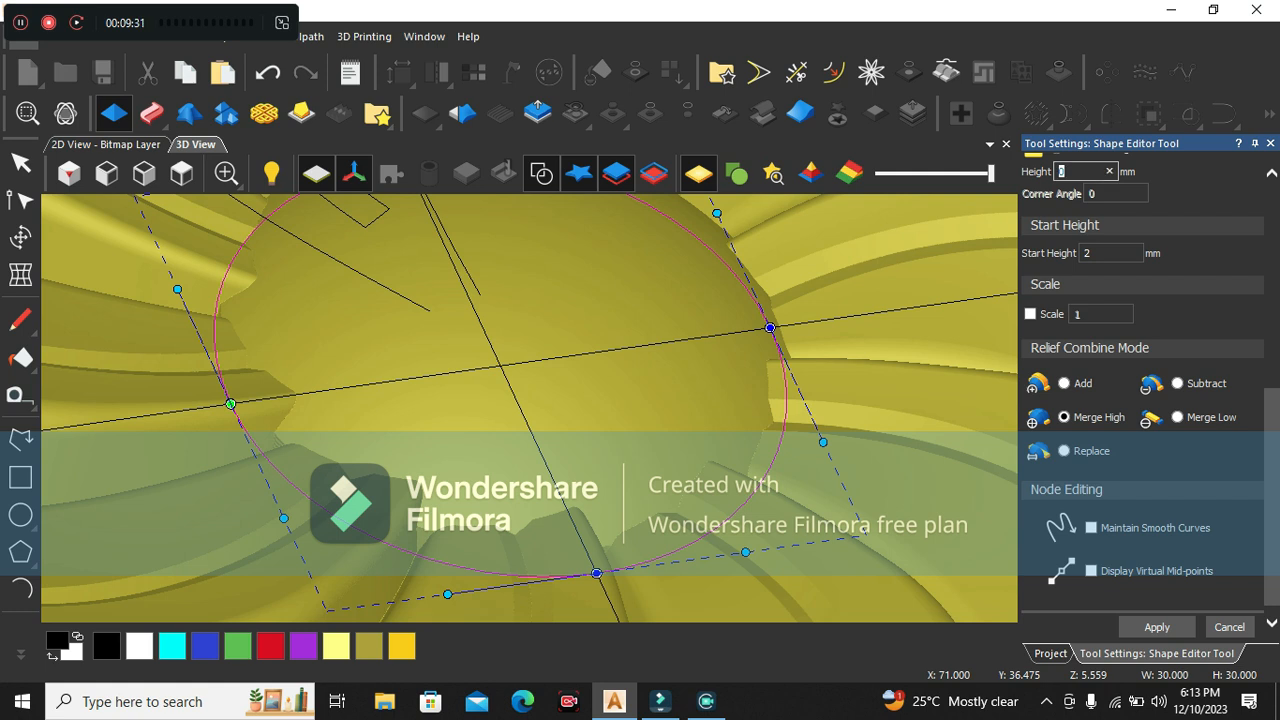
scroll(505, 425, down, 2)
middle_drag(505, 425, 520, 375)
double_click(1063, 172)
text(5)
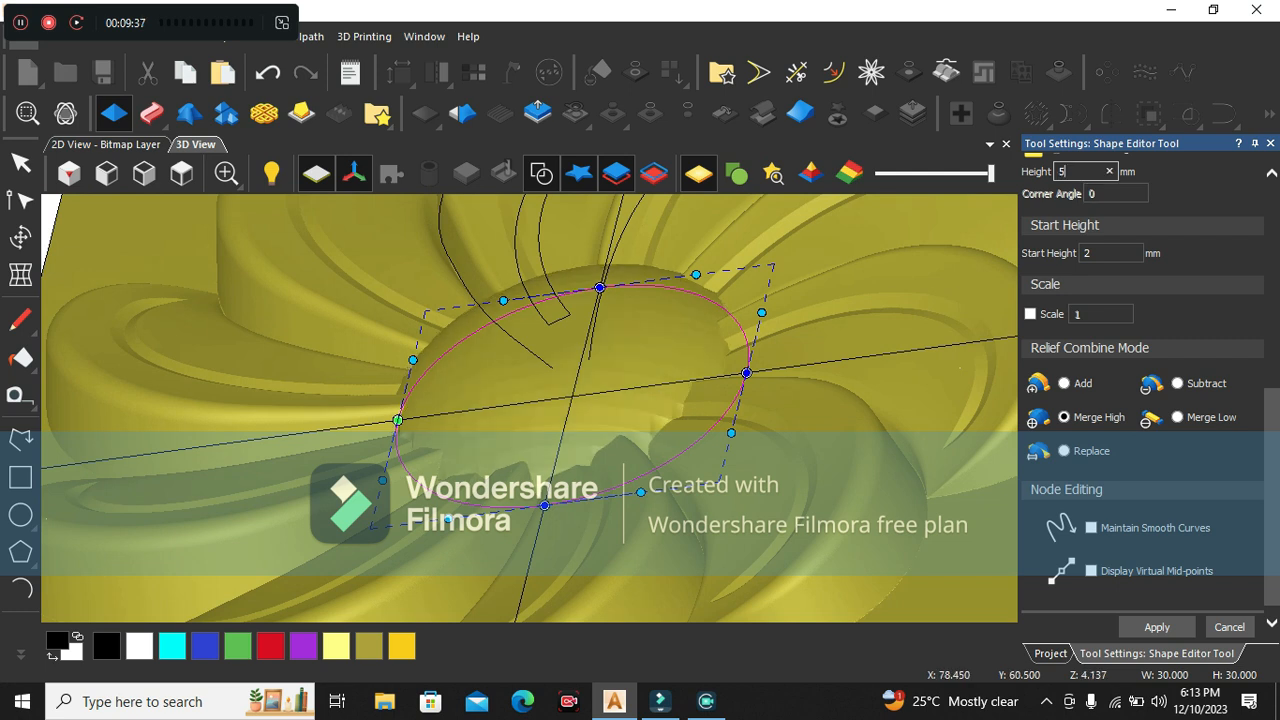
scroll(630, 400, up, 2)
middle_drag(630, 400, 678, 440)
- Set the centre dome's start height to 3 mm
double_click(1089, 253)
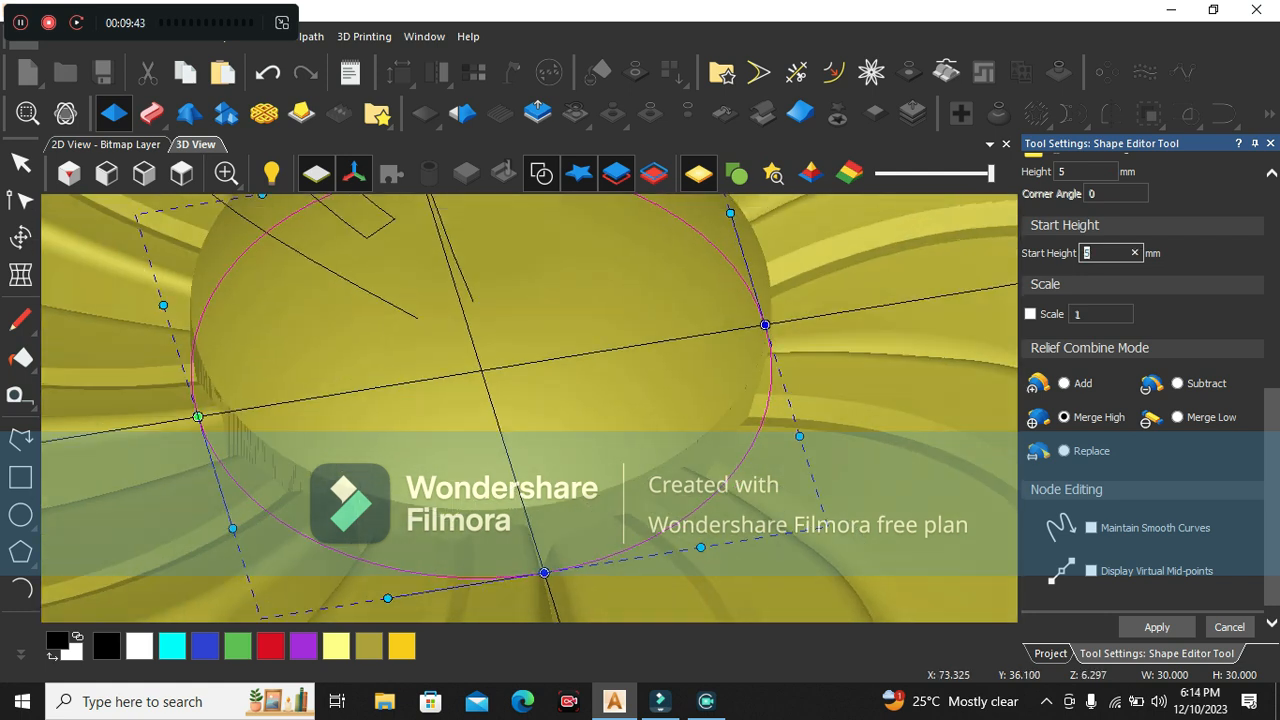
scroll(530, 410, up, 3)
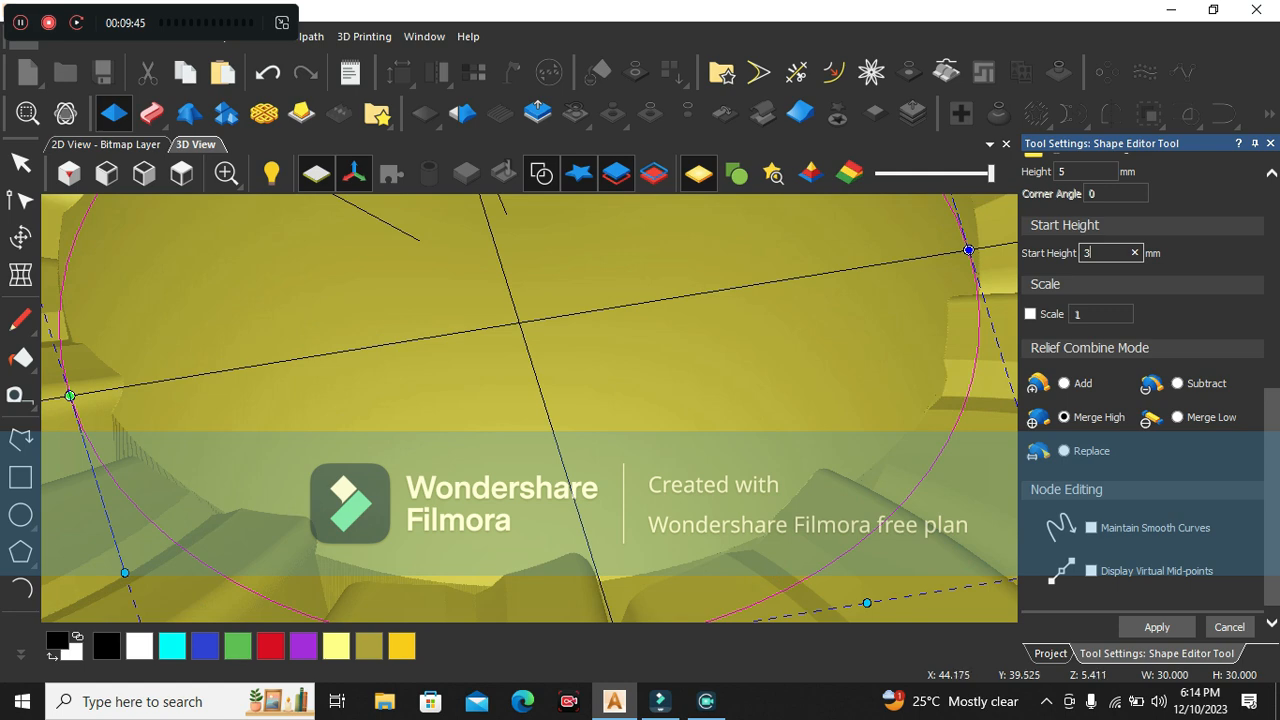
scroll(530, 410, down, 5)
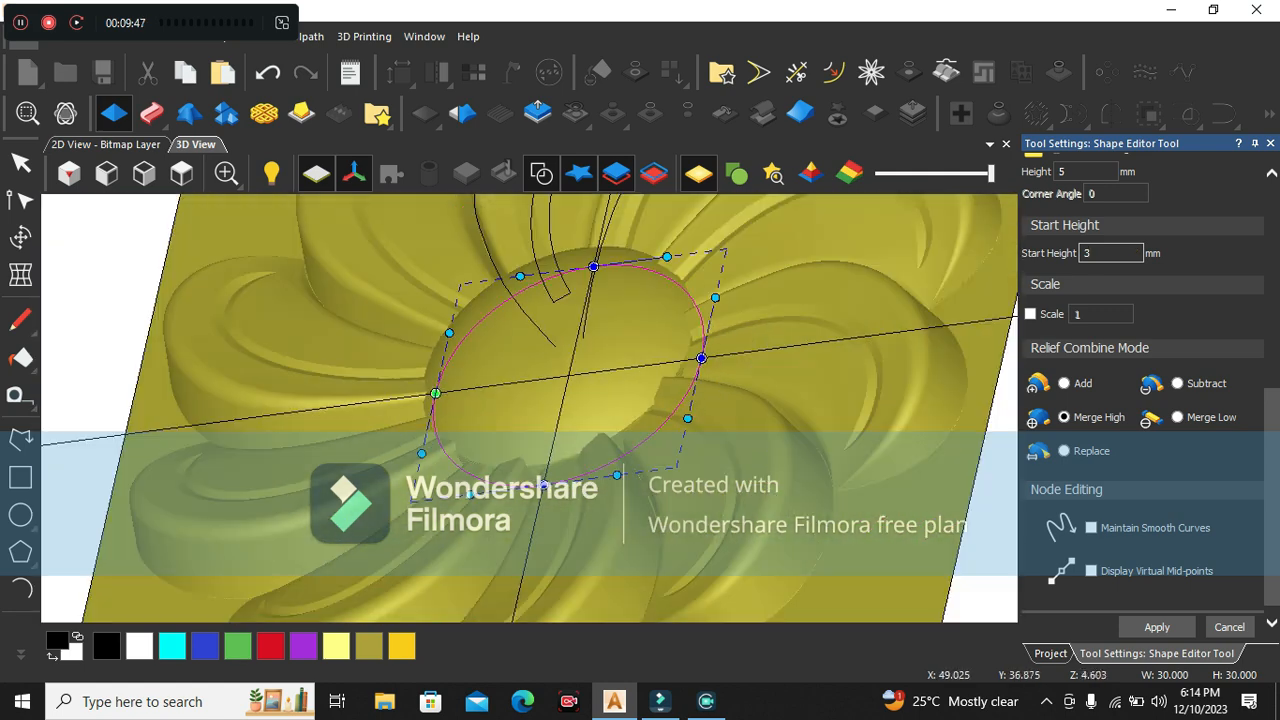
scroll(530, 410, up, 5)
middle_drag(530, 410, 535, 505)
- Check the dome from the front, set its limiting height to 4 mm and finish the shape
click(144, 173)
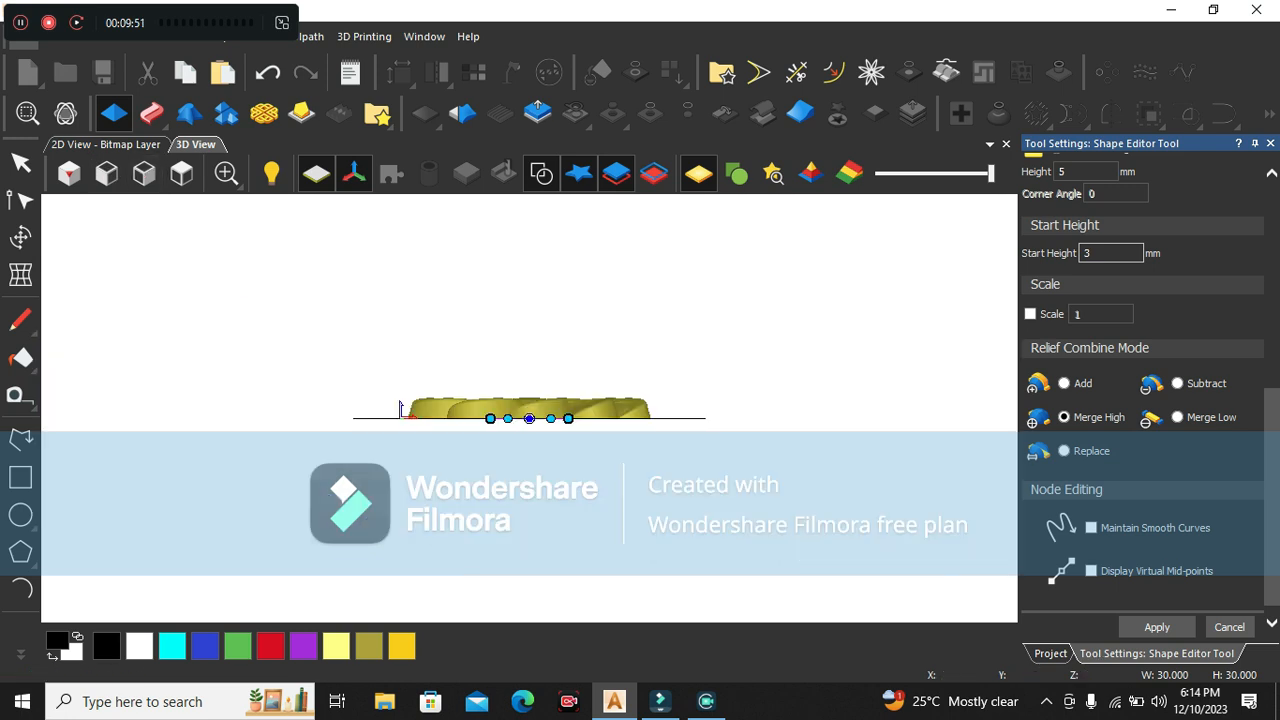
scroll(266, 440, up, 3)
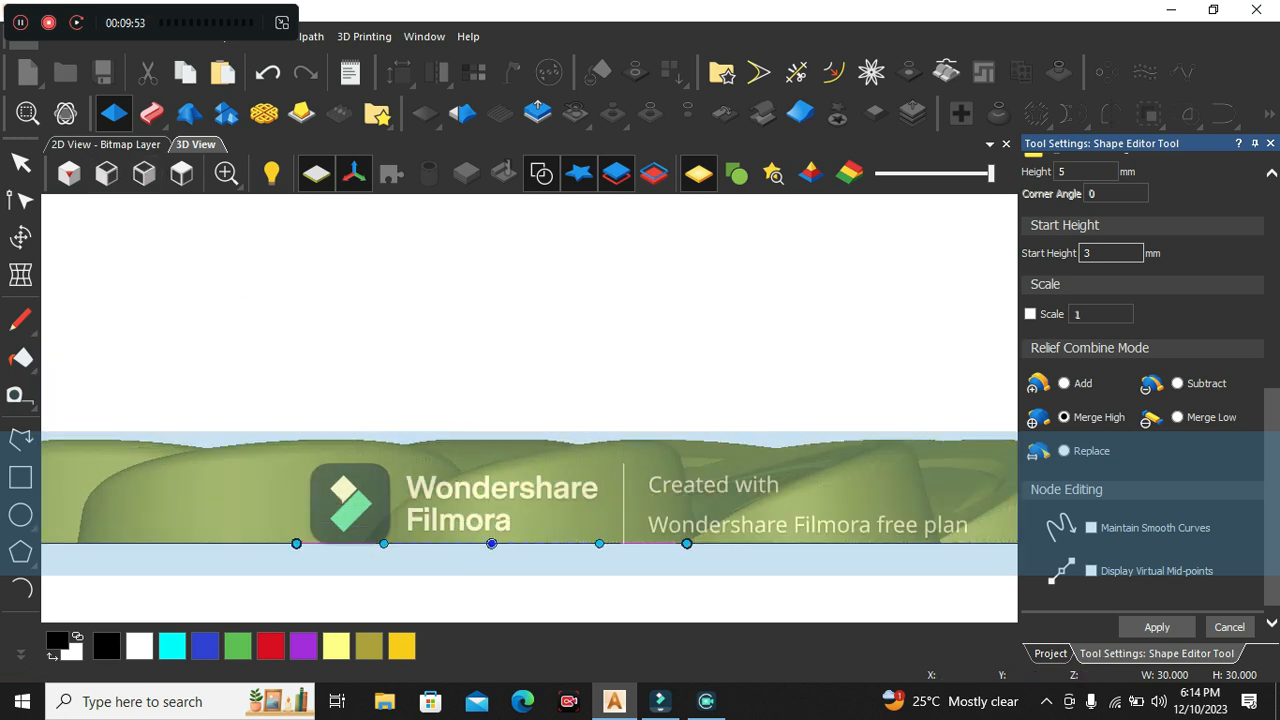
double_click(1062, 171)
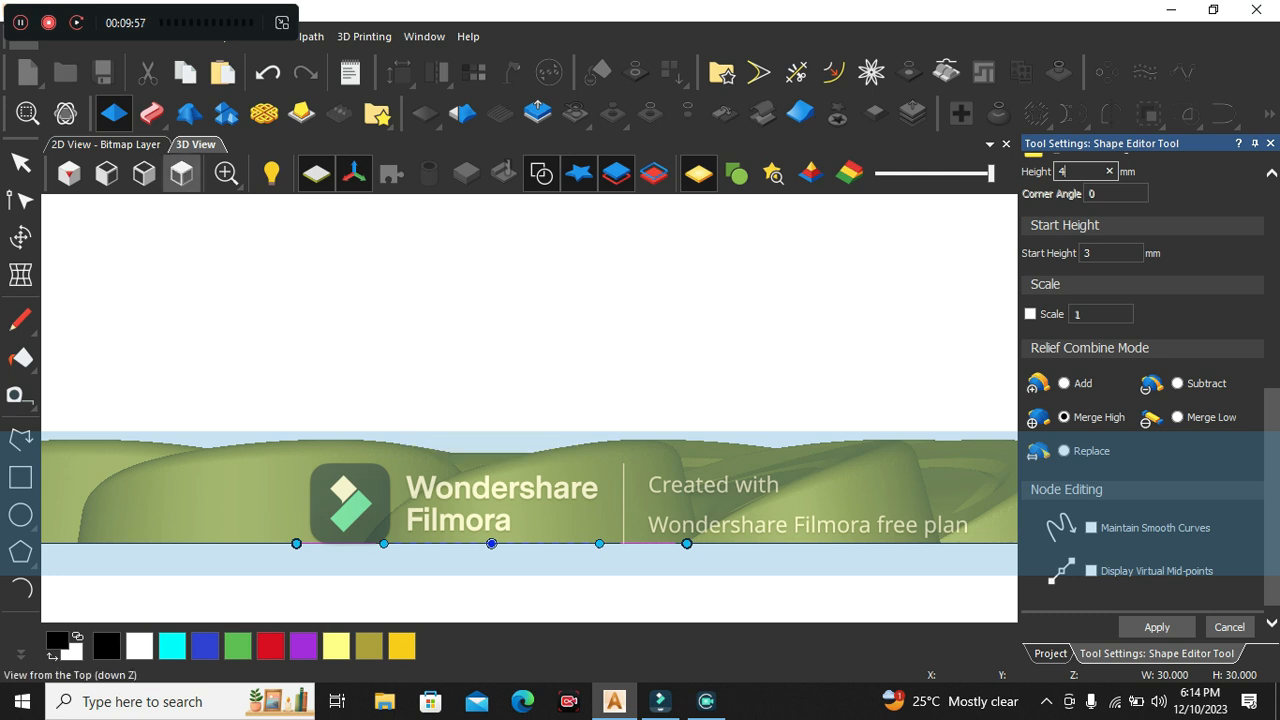
click(181, 173)
key(Return)
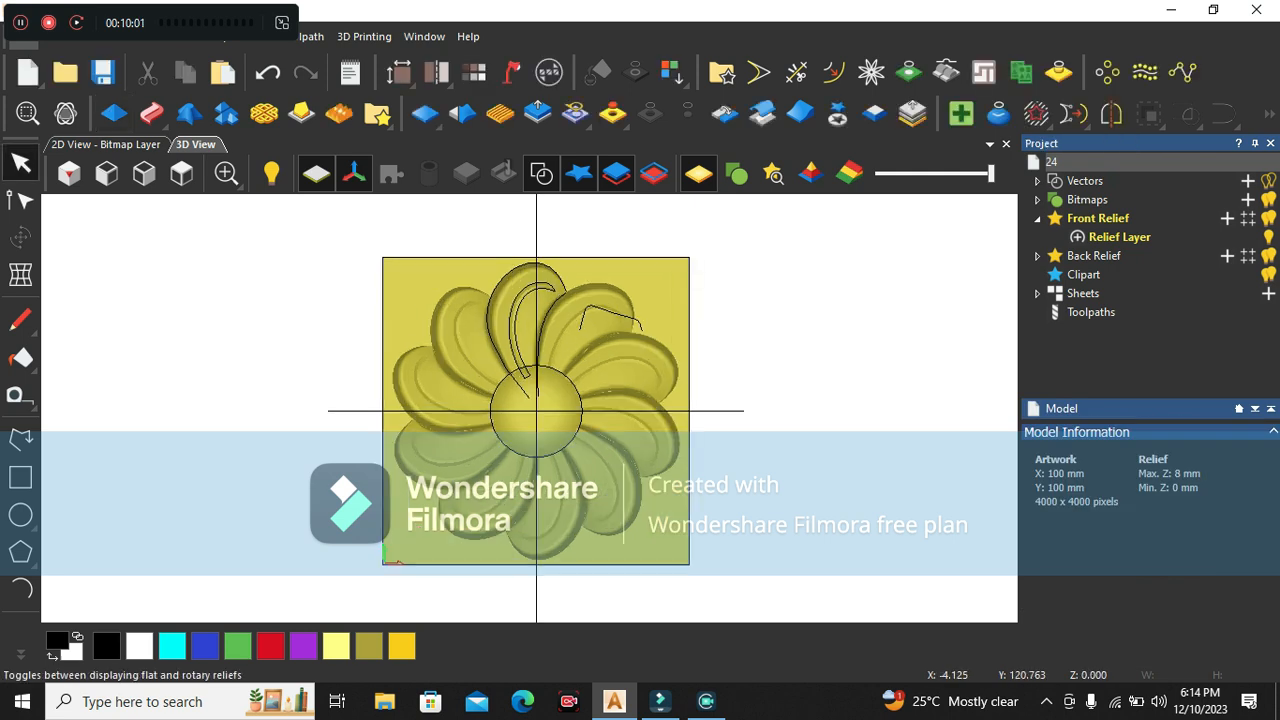
- Hide the vectors and examine how the domed centre meets the surrounding petals
click(541, 173)
click(653, 173)
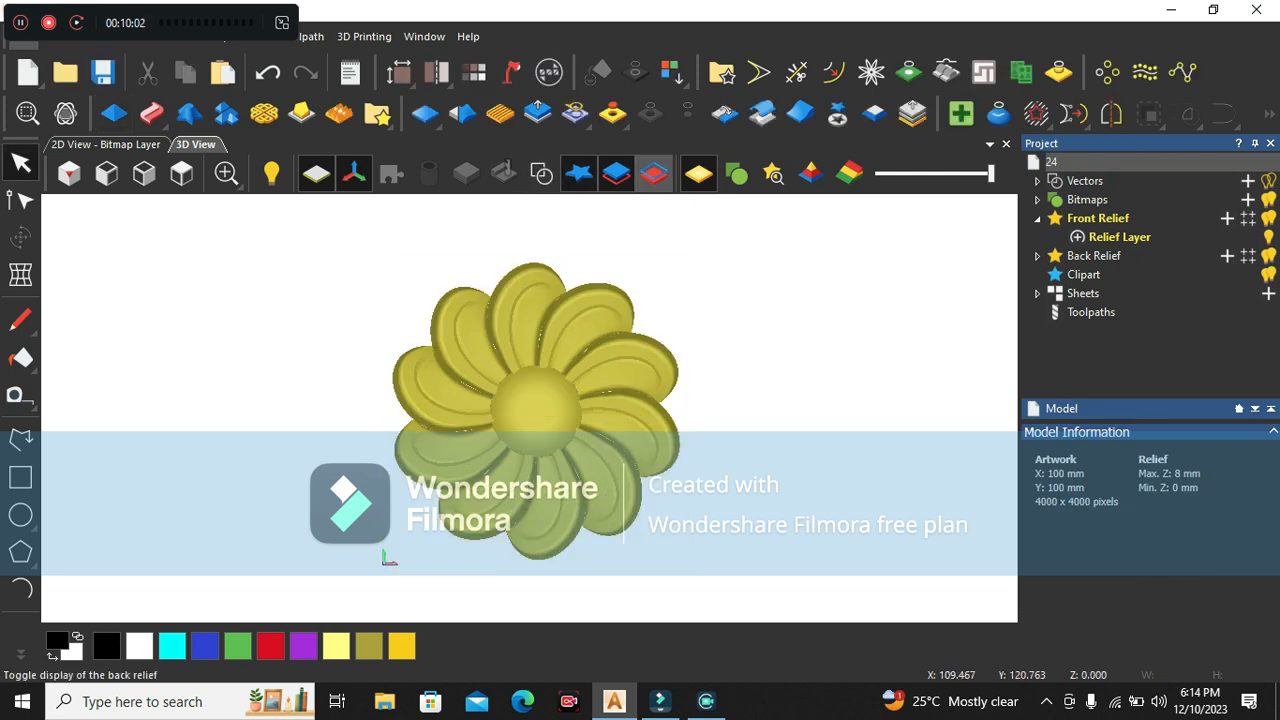
scroll(520, 420, up, 10)
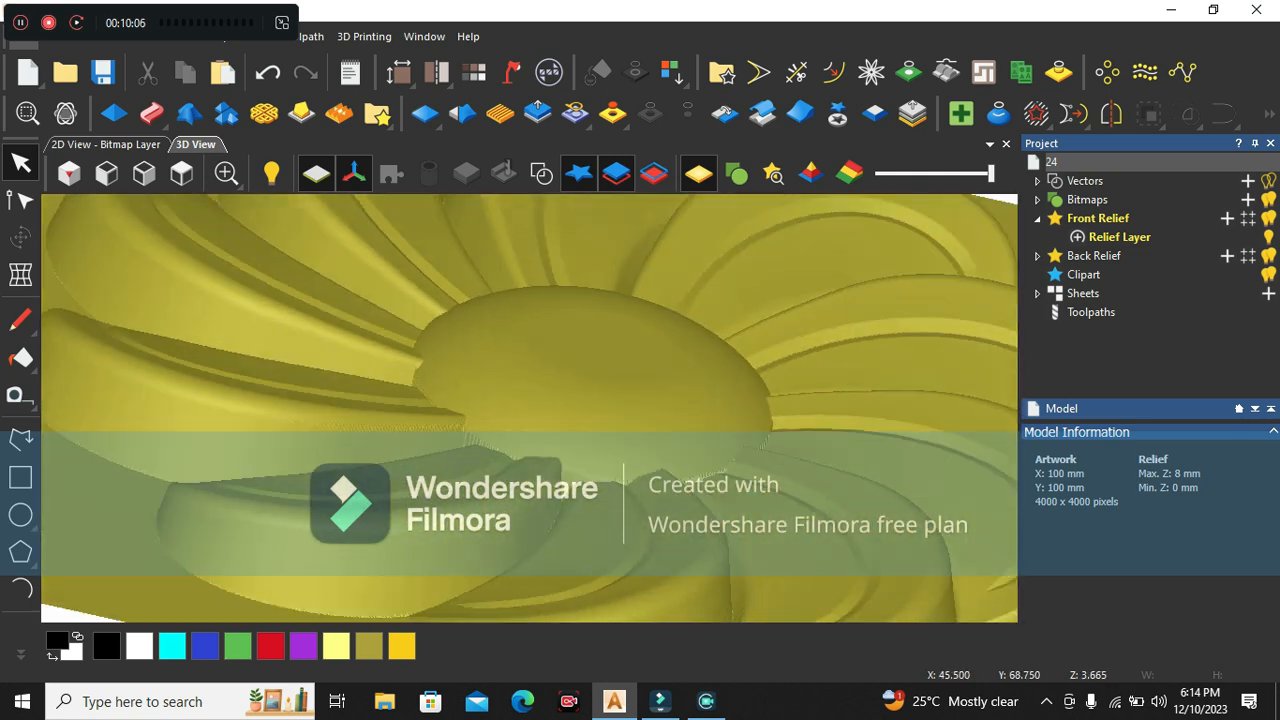
drag(560, 275, 500, 590)
scroll(520, 403, down, 7)
scroll(520, 403, up, 4)
drag(520, 403, 510, 530)
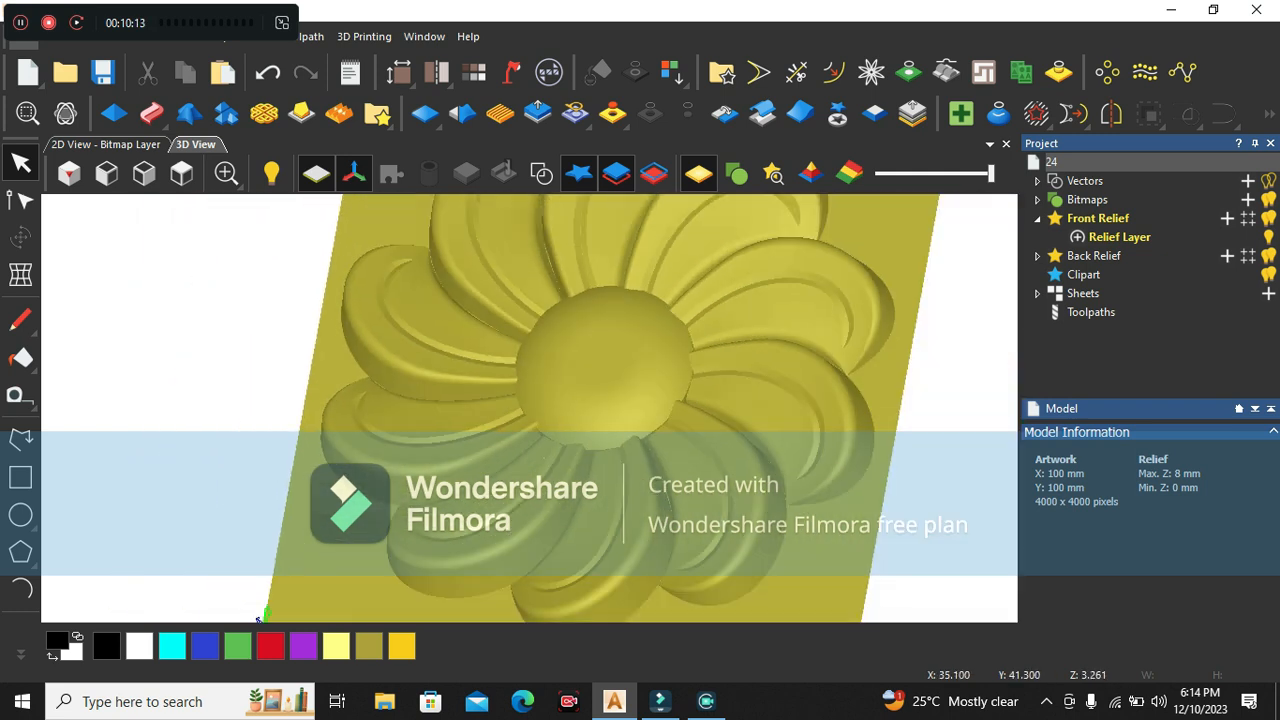
scroll(600, 400, up, 2)
scroll(606, 356, up, 1)
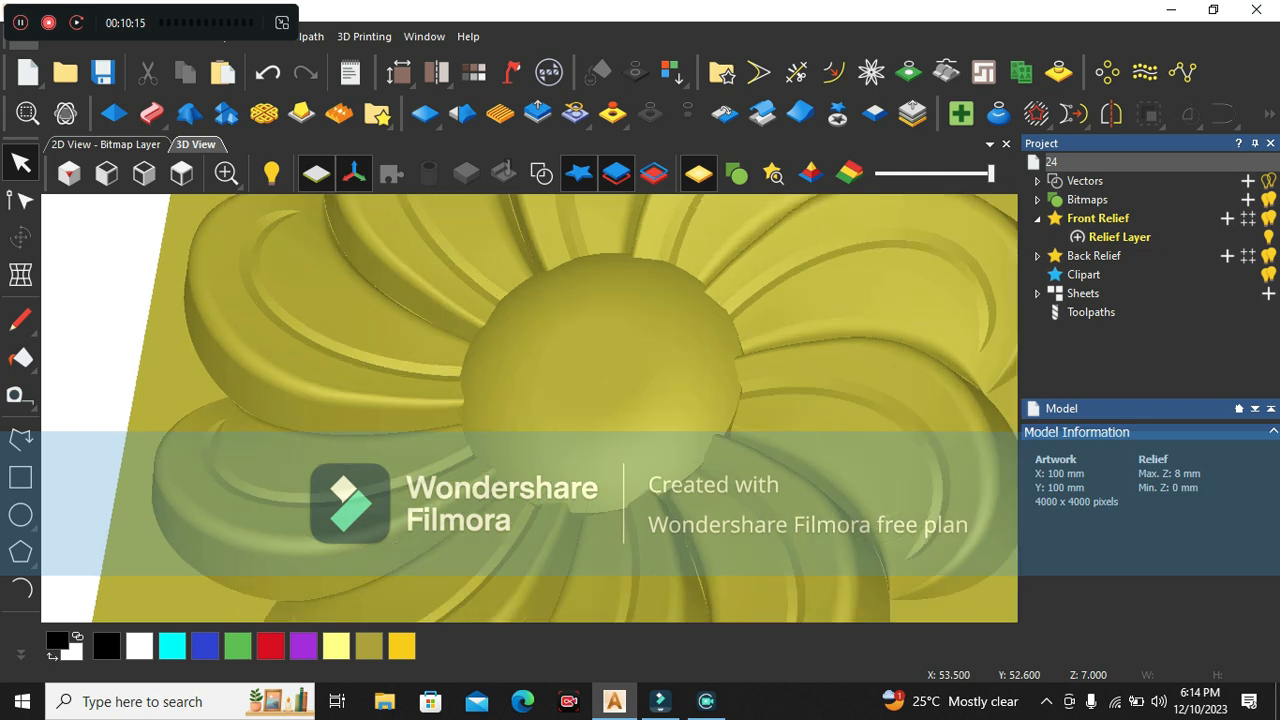
- Show the vectors and add a weave texture inside the centre circle with size 5 mm, bar width 50% and Z height 3 mm
click(541, 174)
click(735, 437)
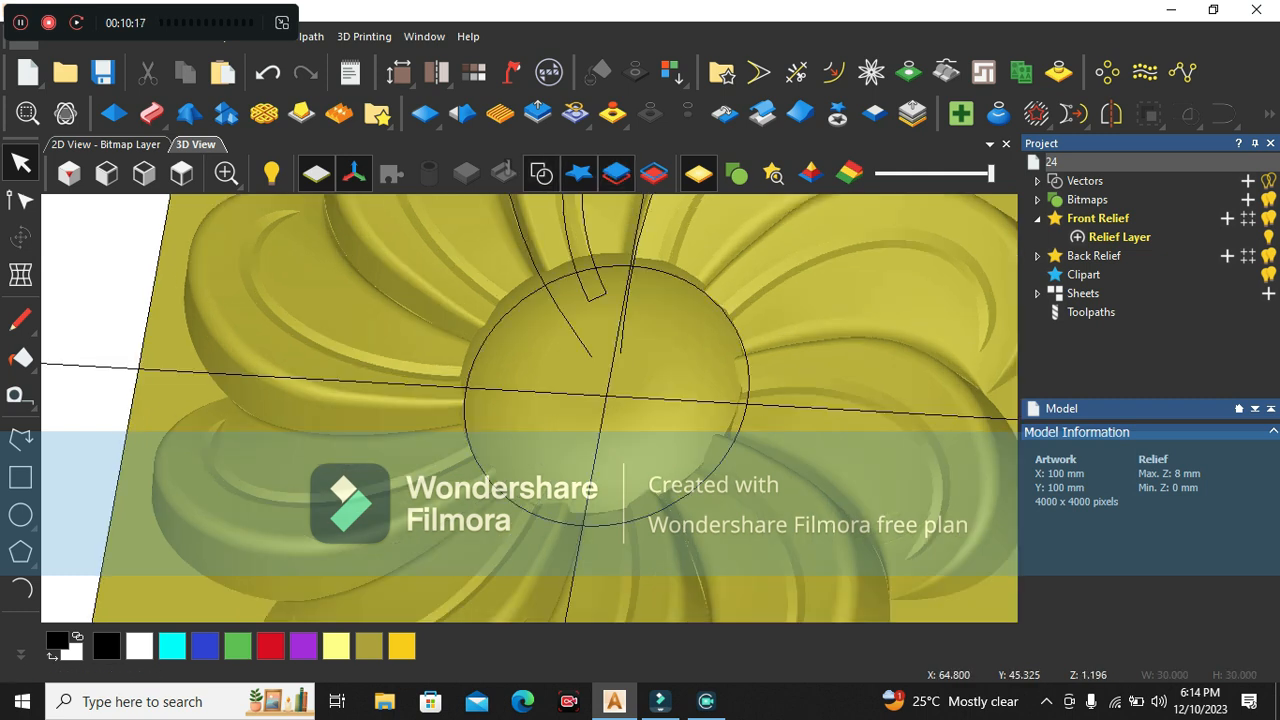
drag(580, 350, 671, 384)
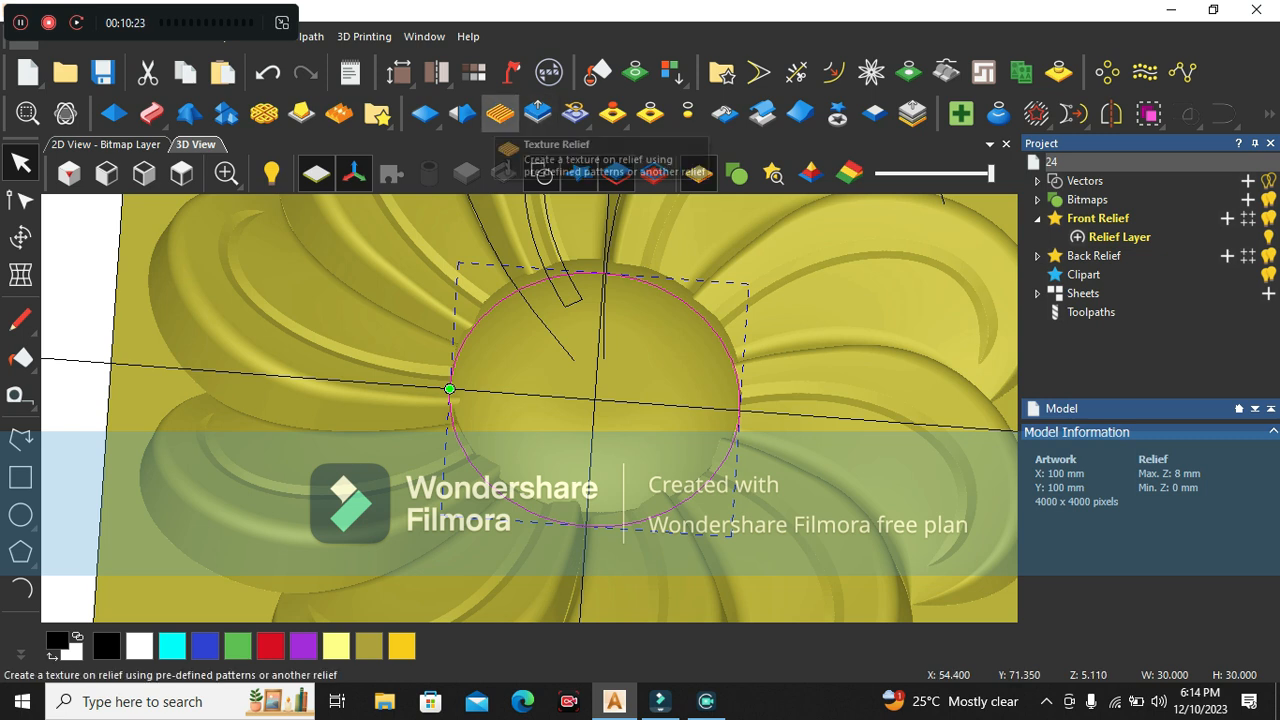
click(500, 113)
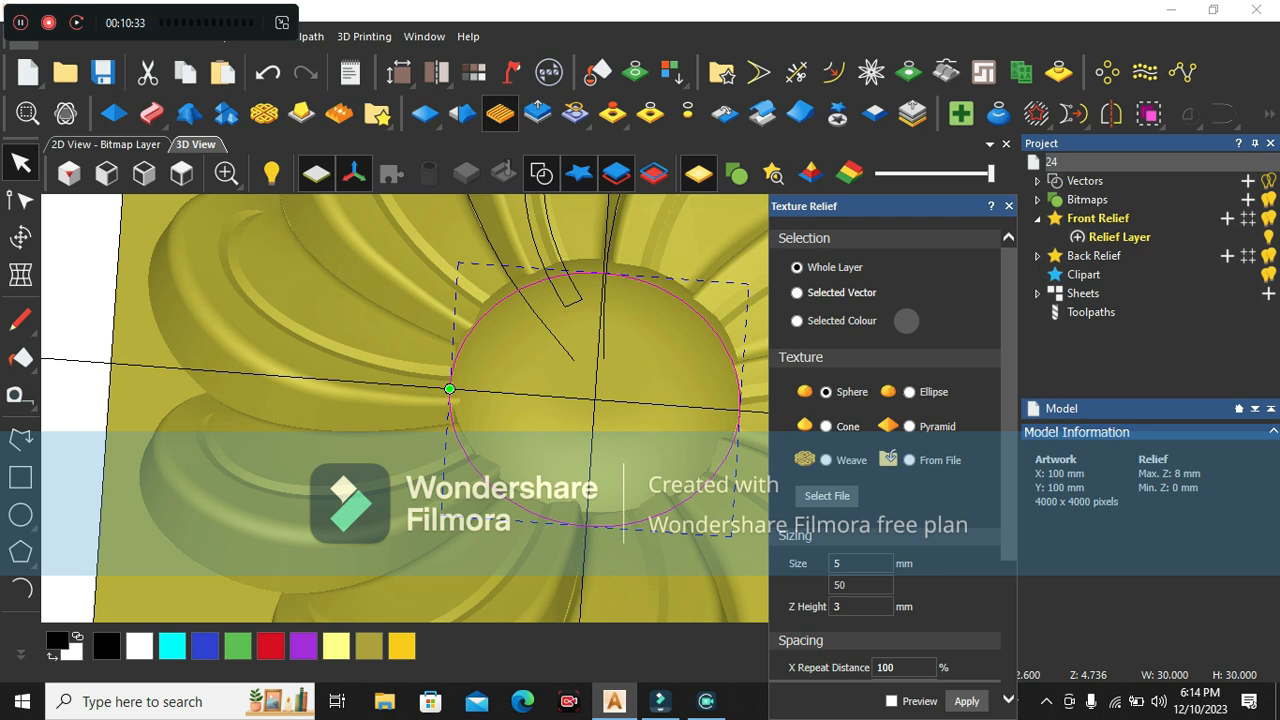
click(798, 293)
click(826, 460)
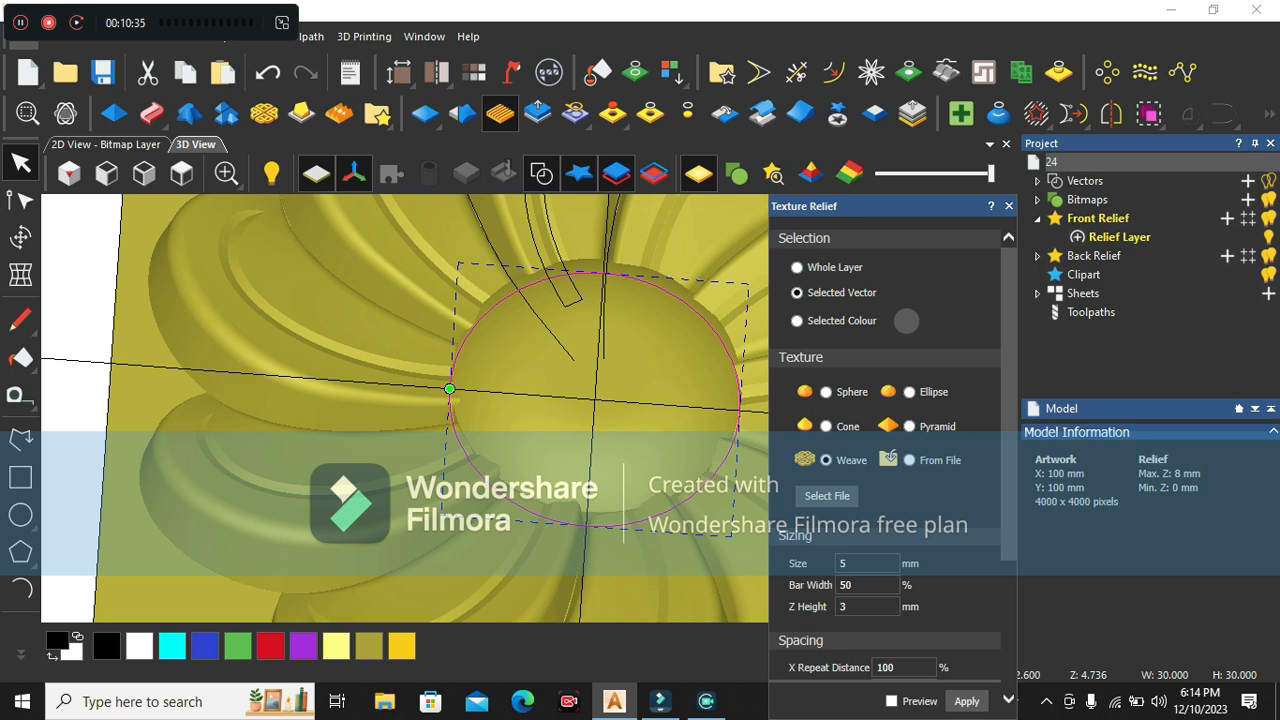
scroll(885, 447, down, 4)
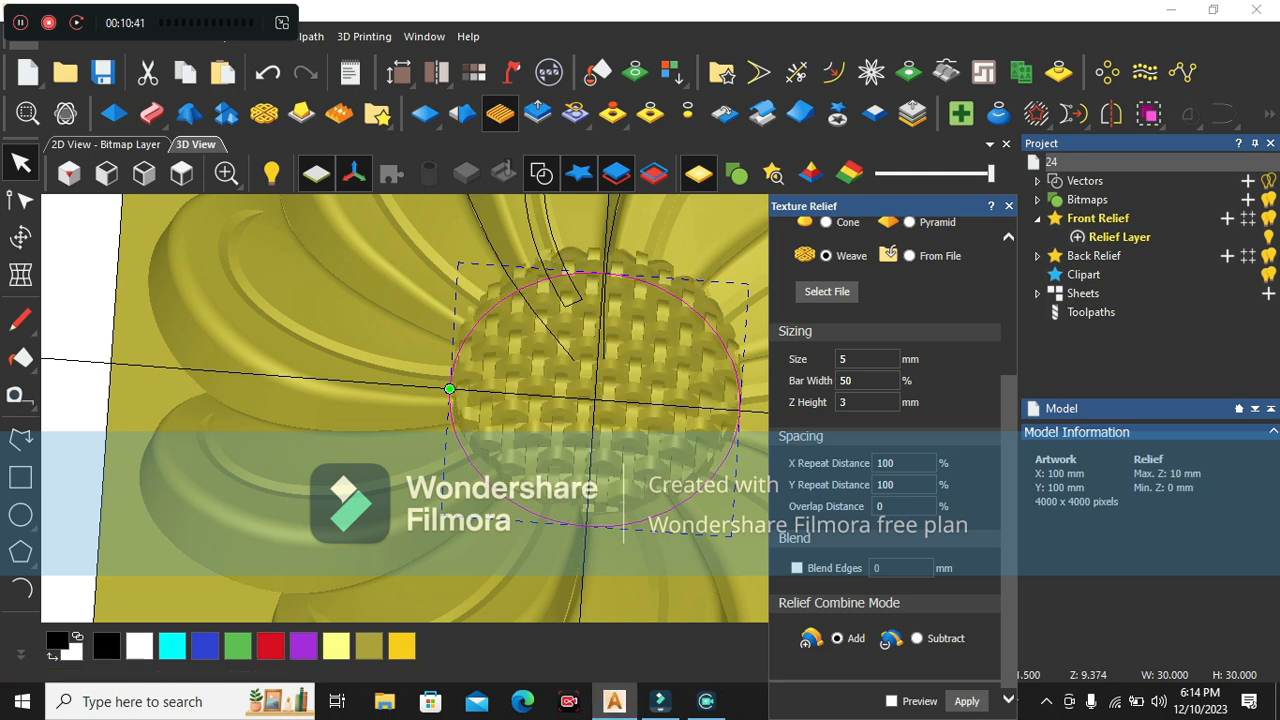
scroll(606, 442, up, 2)
drag(606, 442, 540, 350)
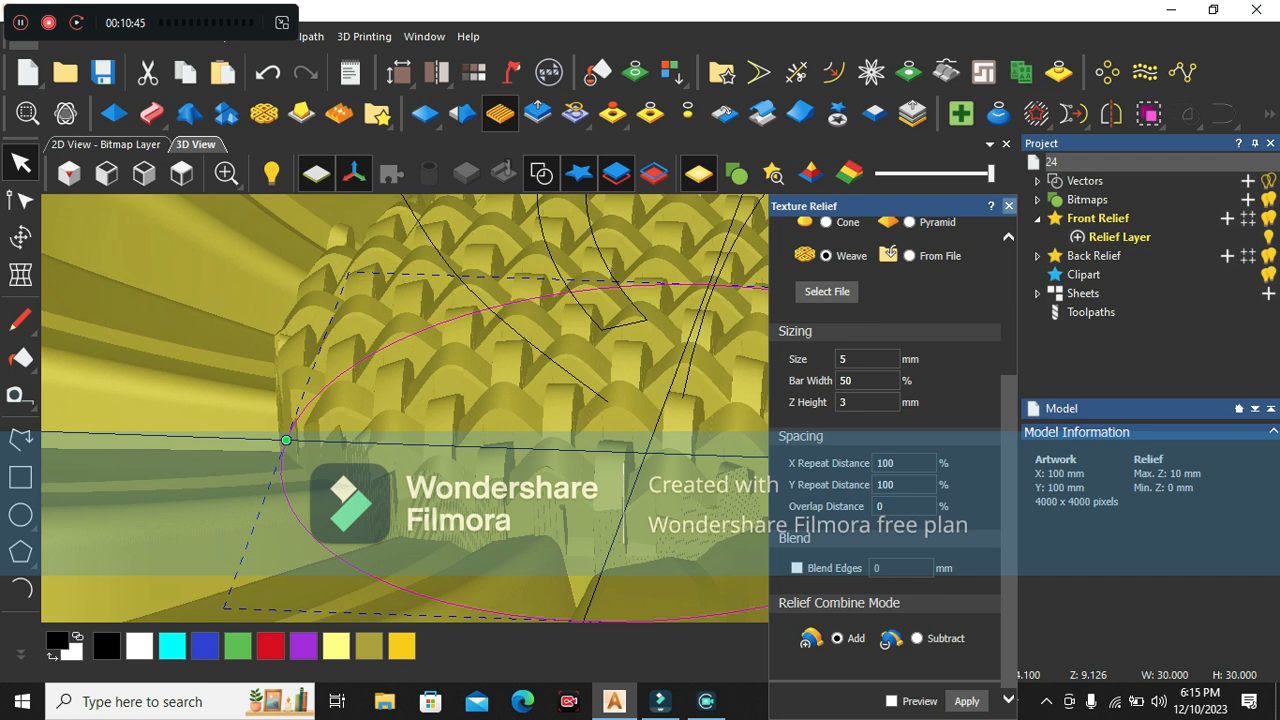
click(1008, 205)
- Inspect the textured centre from the front and undo the weave texture
click(144, 173)
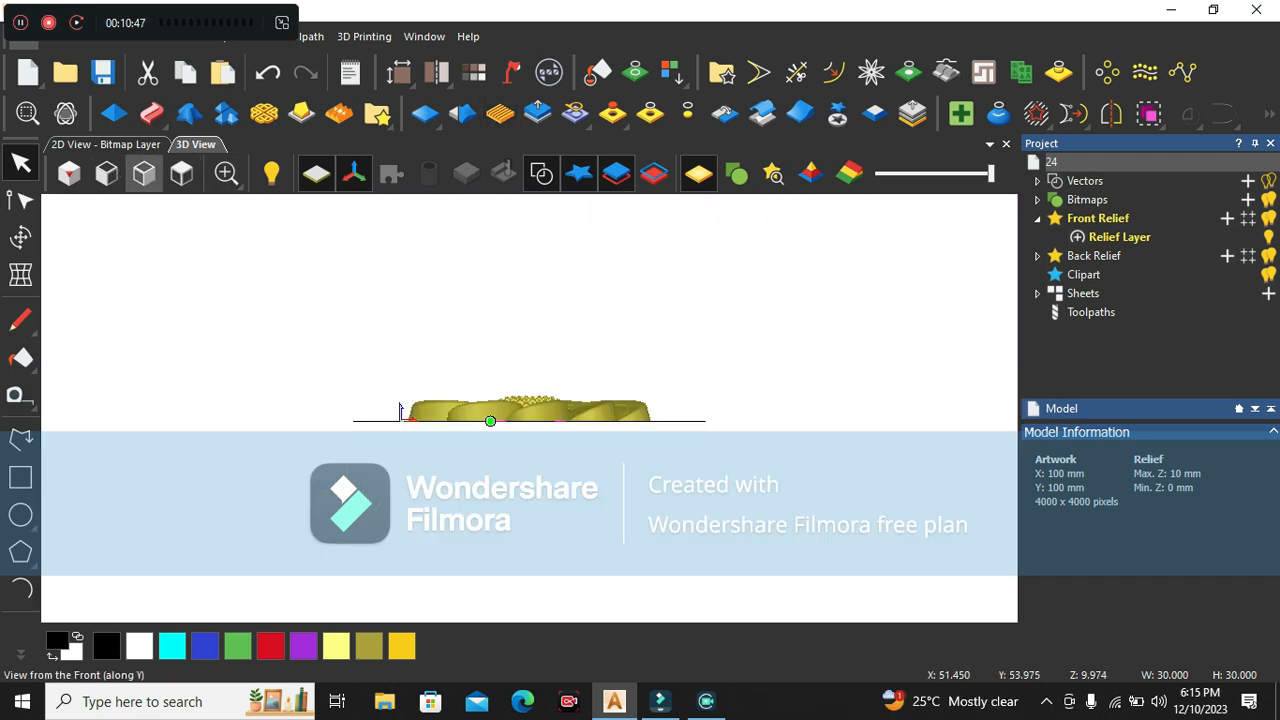
scroll(590, 425, up, 5)
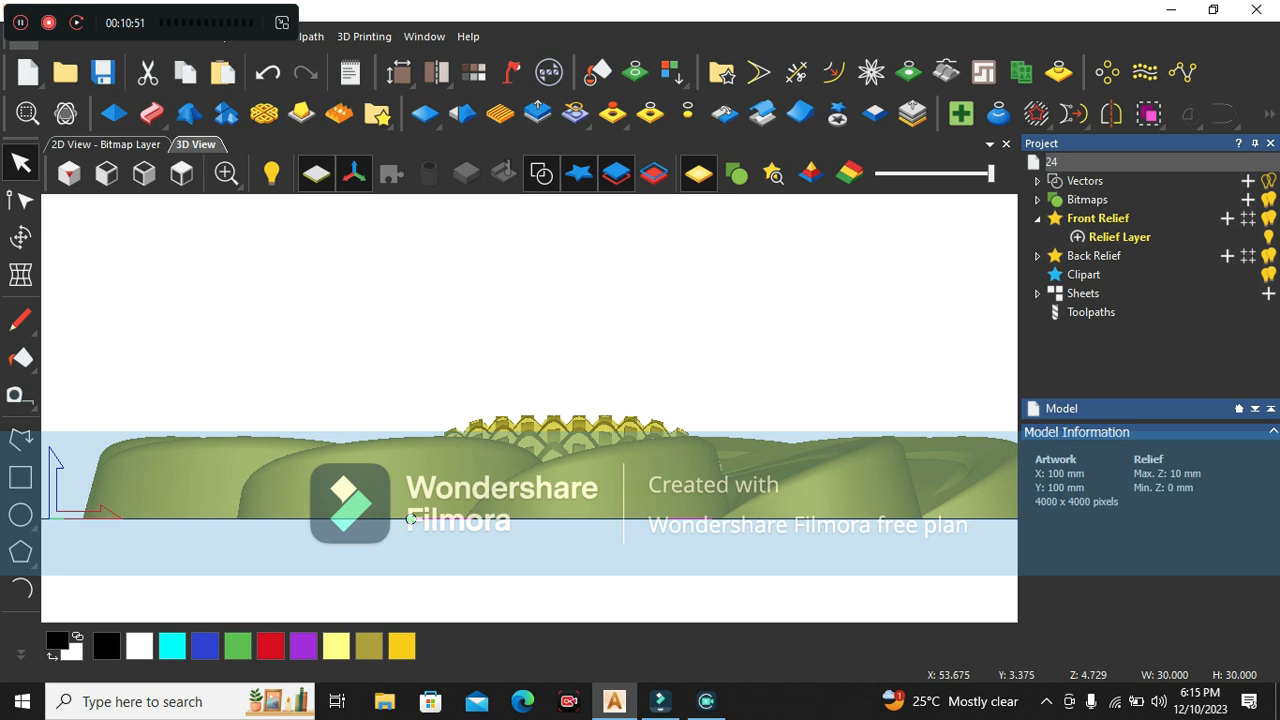
key(ctrl+z)
drag(545, 460, 545, 590)
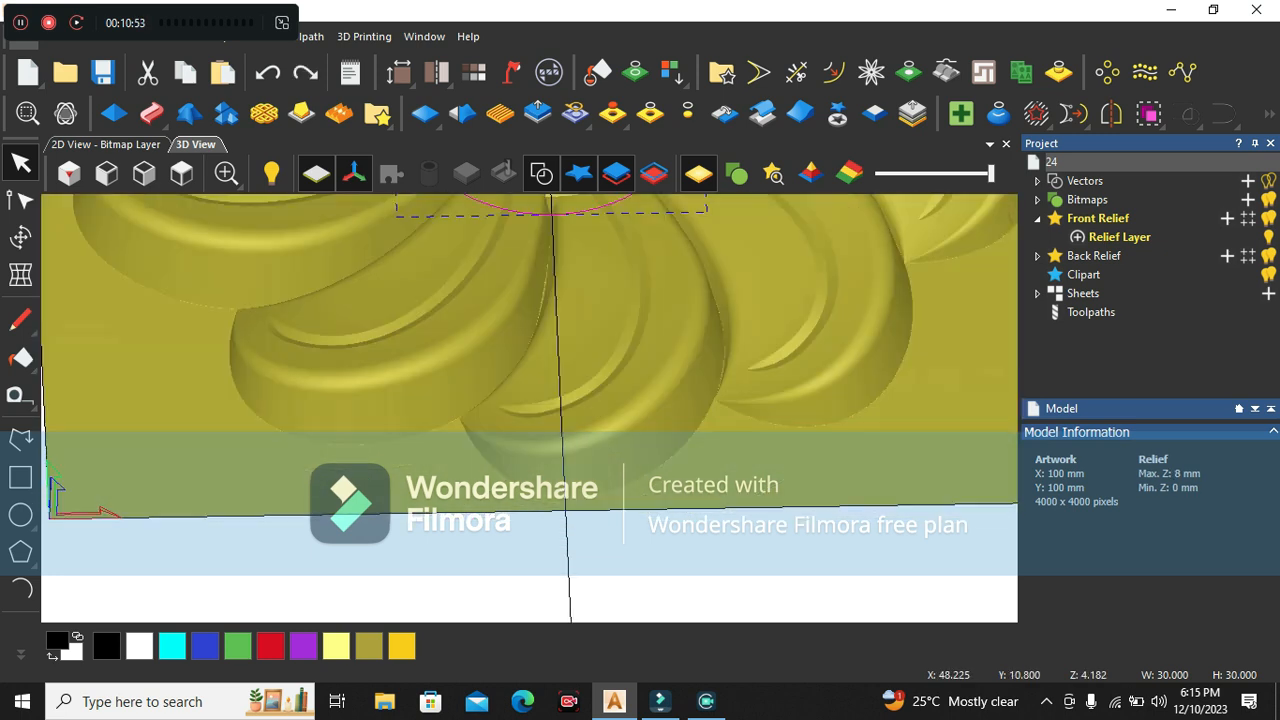
scroll(549, 260, down, 5)
scroll(550, 220, up, 5)
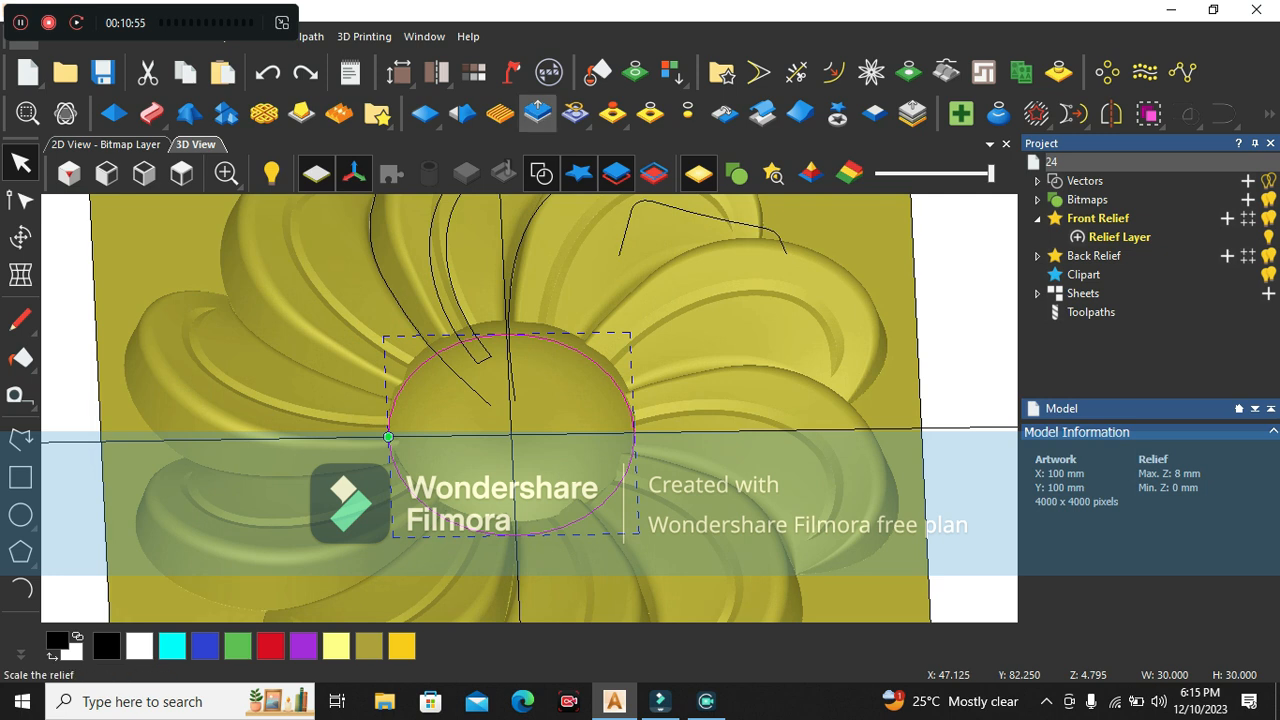
- Apply a pyramid relief texture with size 5 mm, truncation 50%, Z height 3 mm and combine mode Add
click(500, 113)
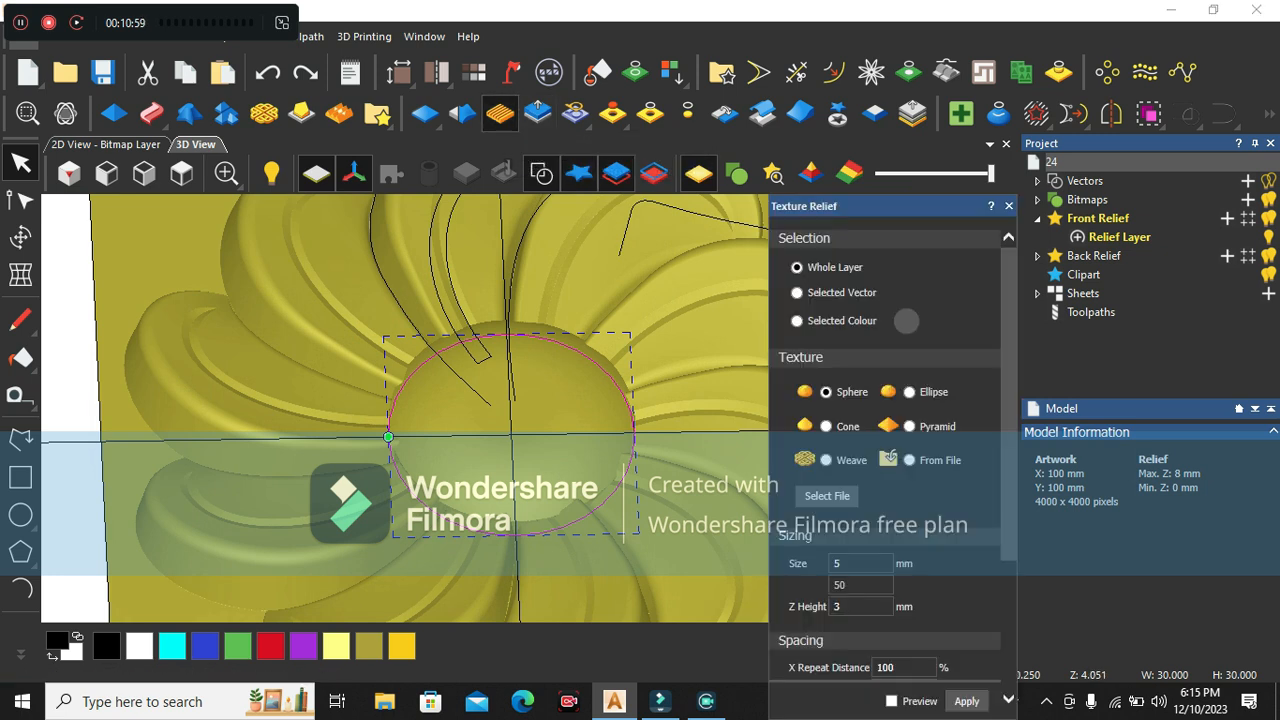
click(910, 427)
scroll(885, 450, down, 4)
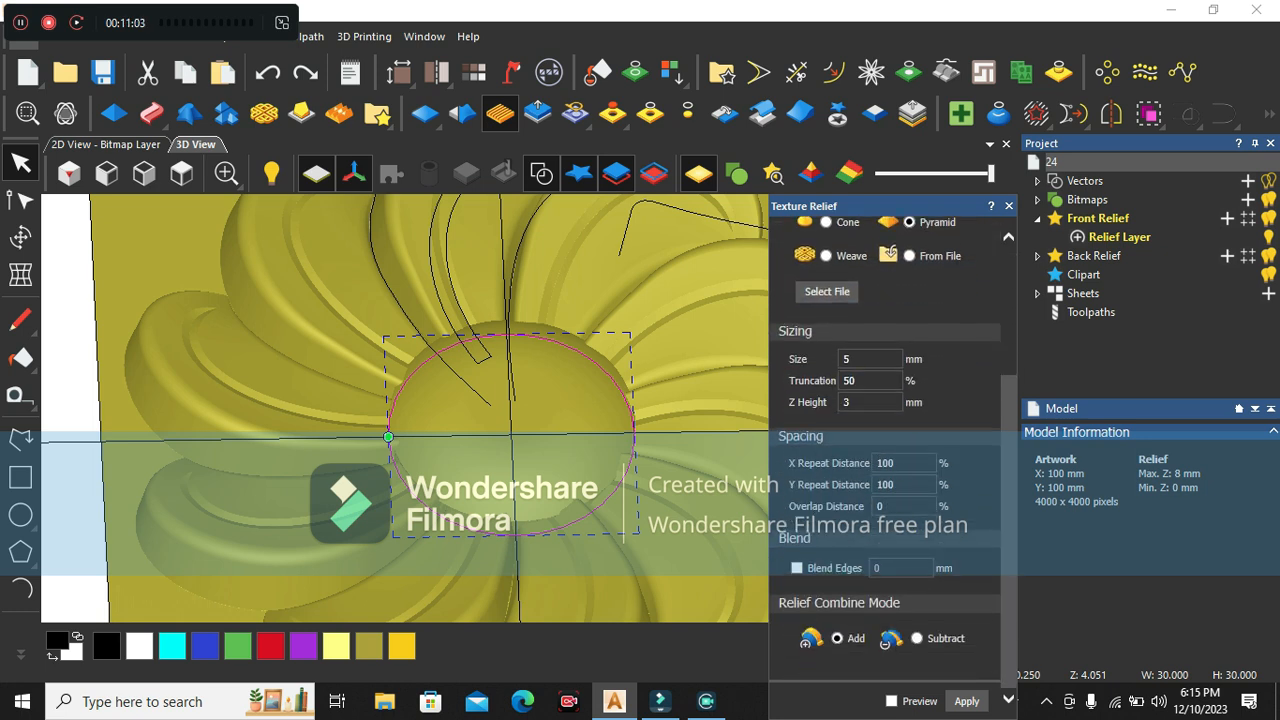
click(966, 701)
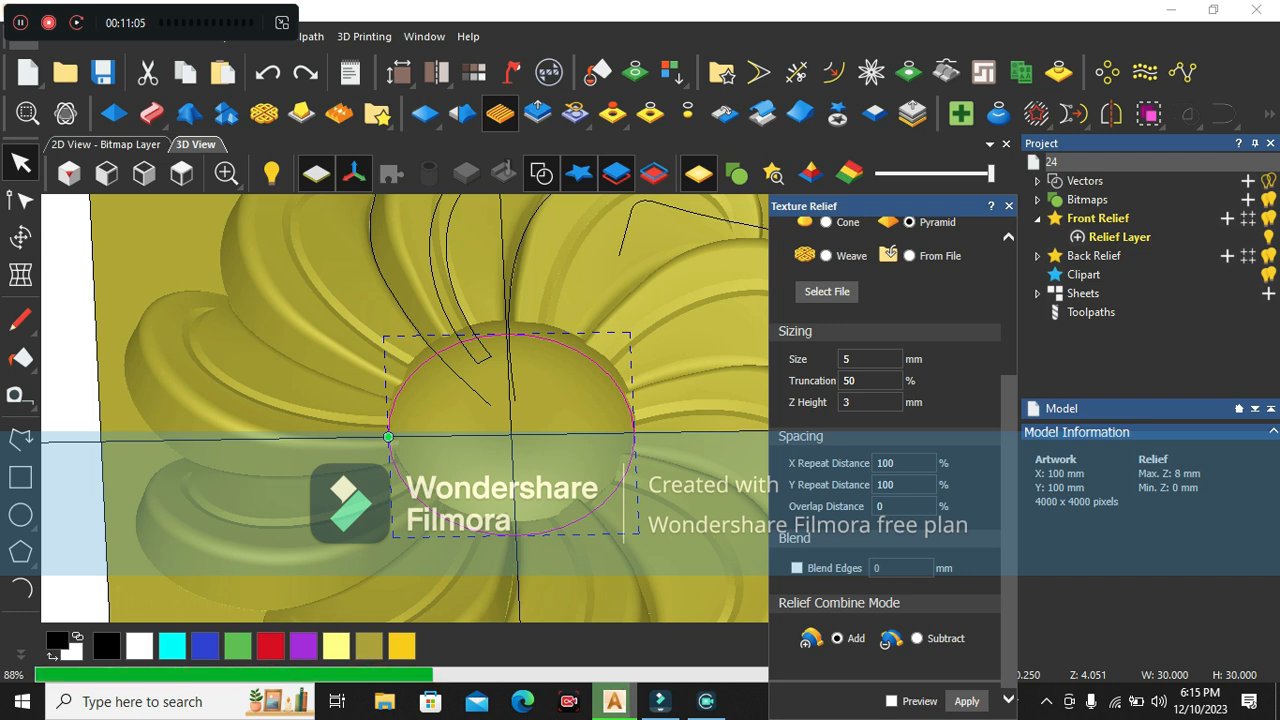
- Inspect the pyramid texture across the whole relief and undo it
scroll(530, 408, down, 5)
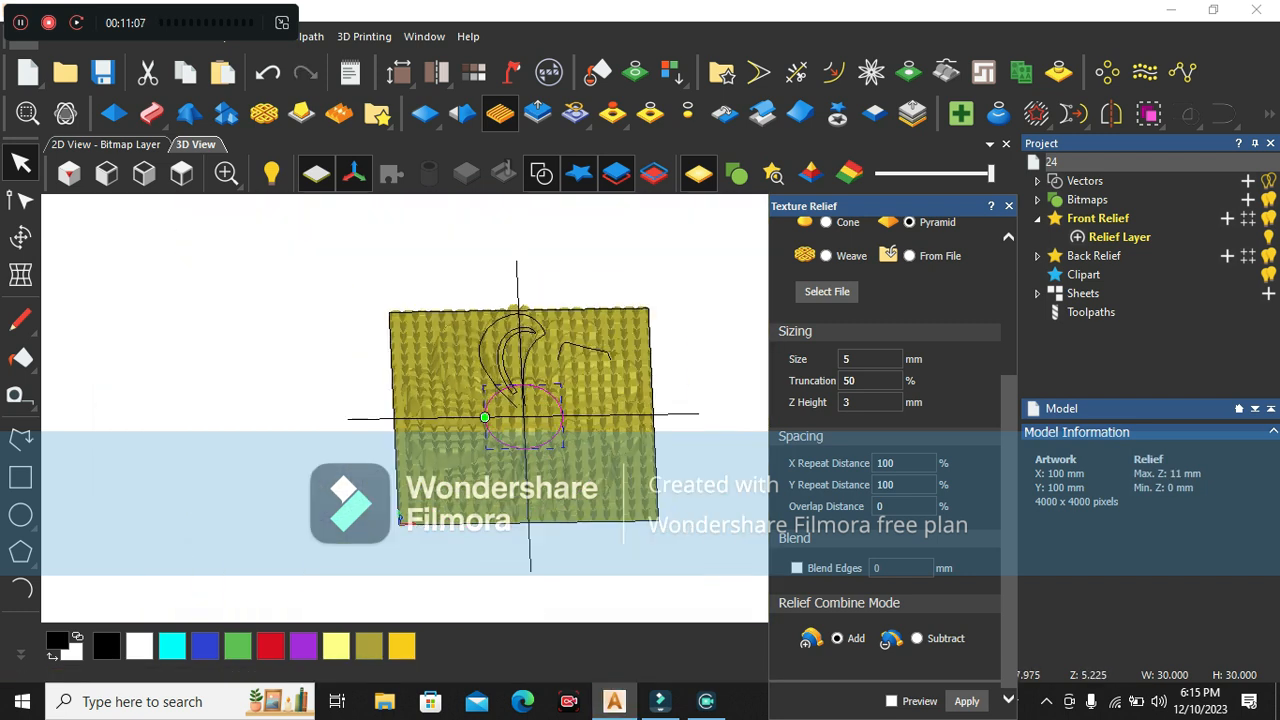
scroll(527, 463, up, 2)
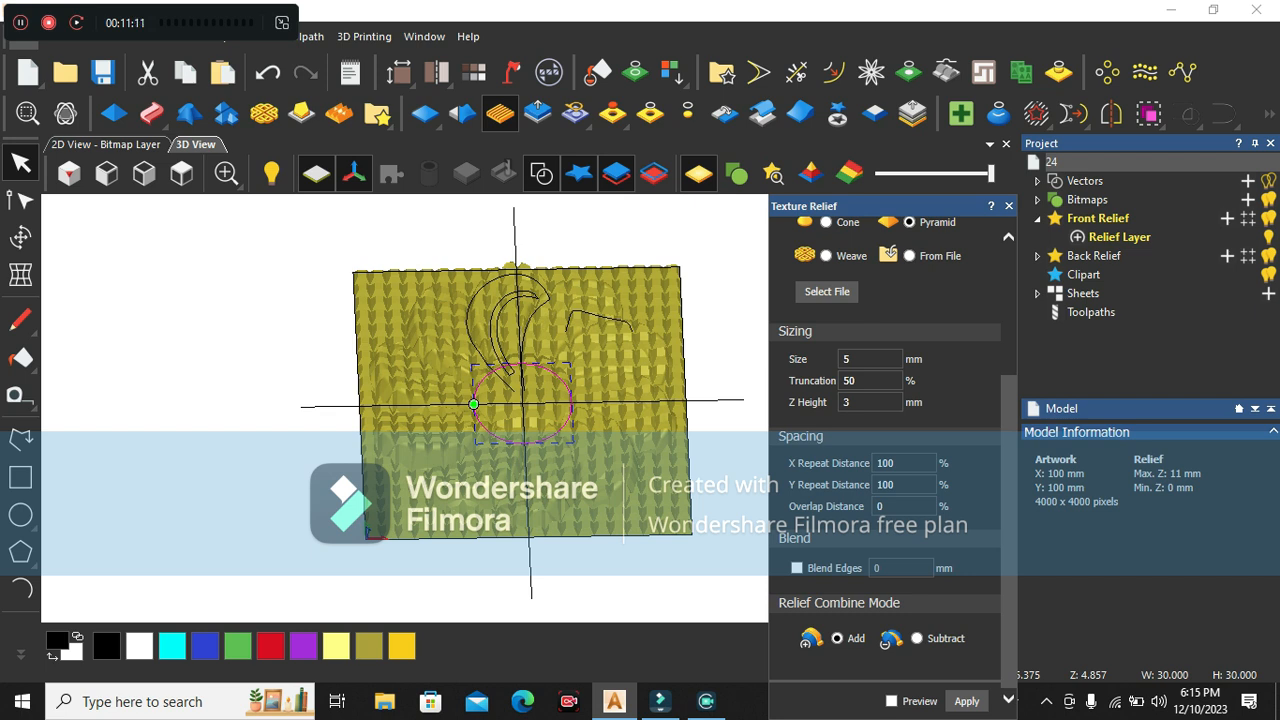
key(ctrl+z)
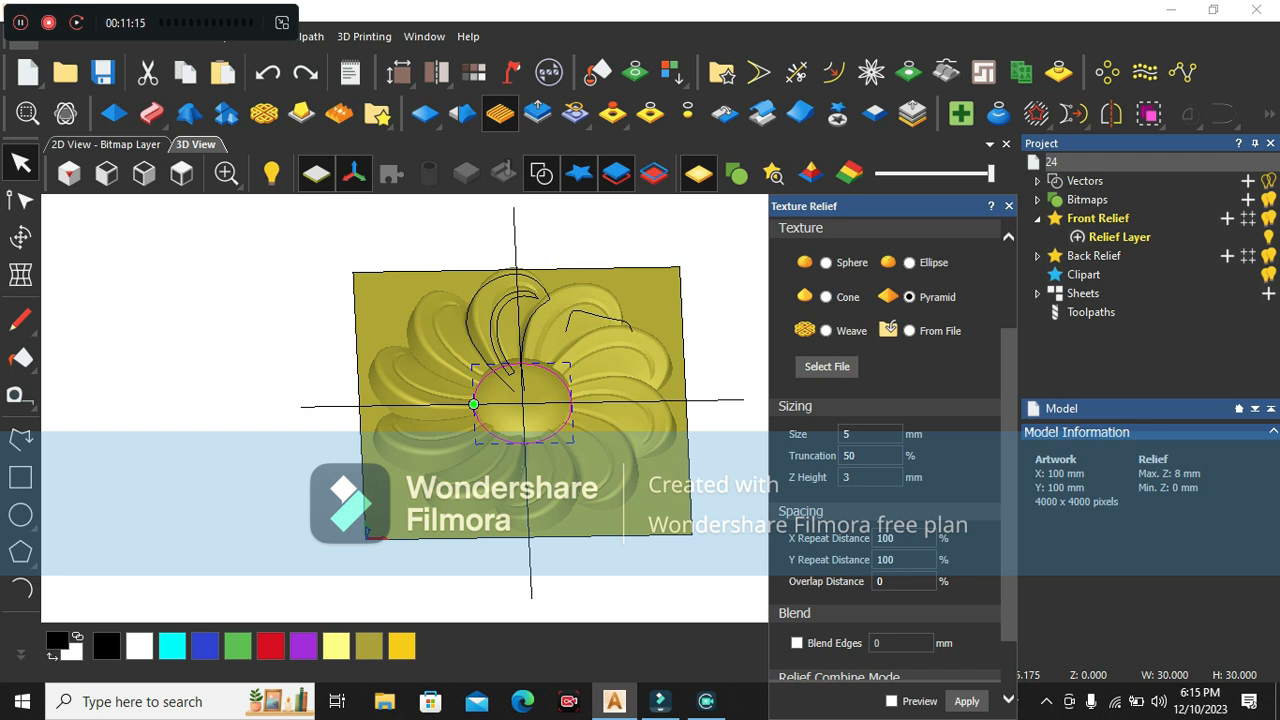
- Limit the pyramid texture to the area inside the selected centre circle
scroll(860, 400, down, 2)
scroll(850, 340, up, 3)
scroll(842, 284, up, 1)
click(835, 292)
scroll(885, 450, down, 2)
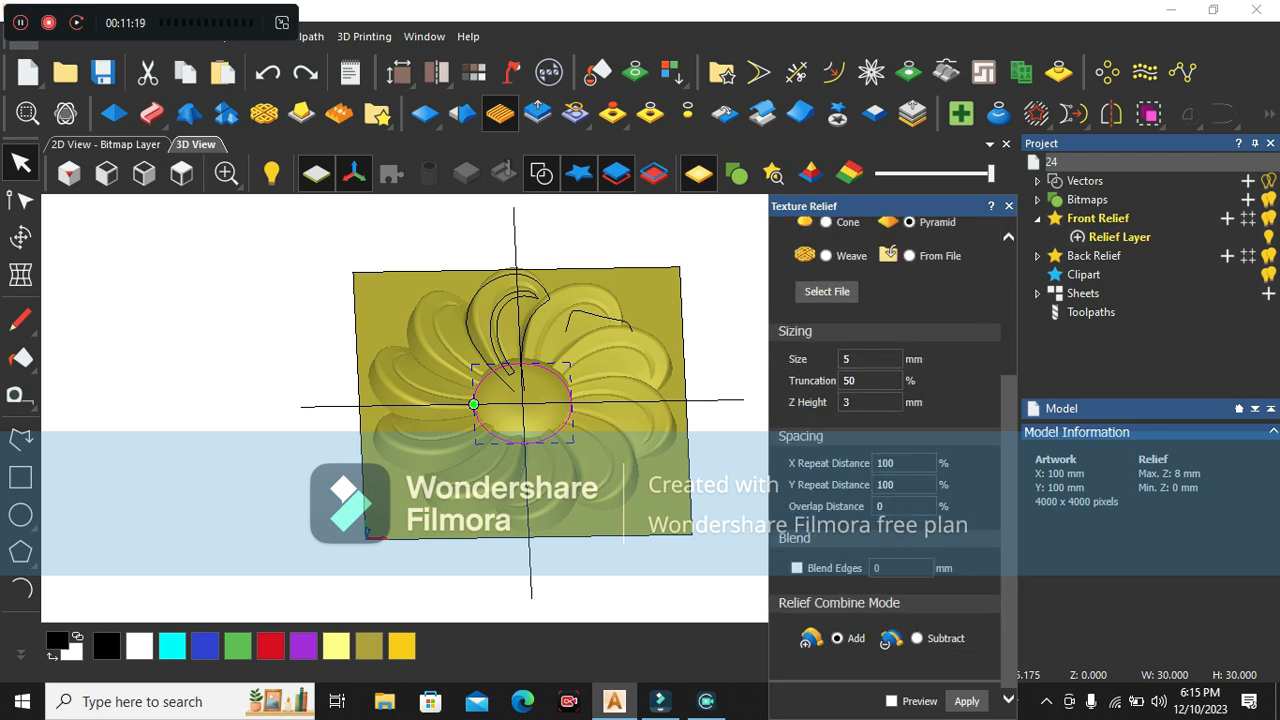
- Preview the pyramid texture, turn the preview off, and apply it inside the centre circle with size 5 mm, truncation 50% and Z height 3 mm
click(891, 701)
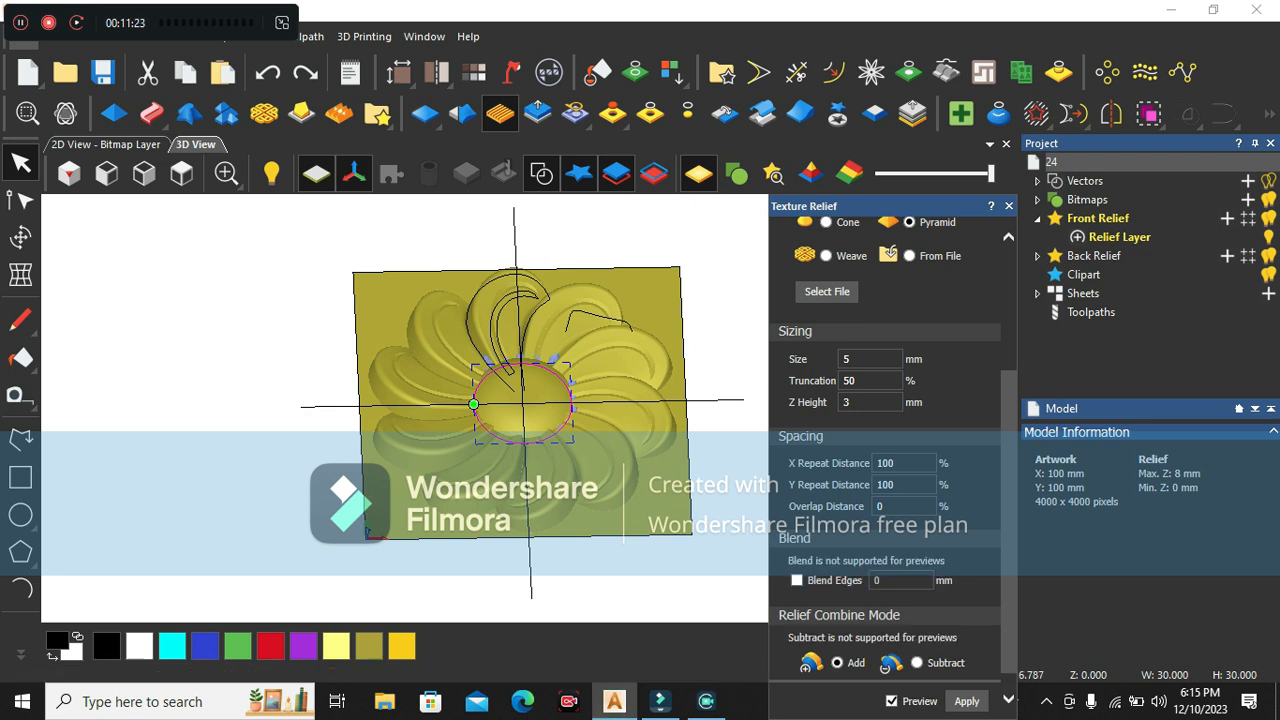
scroll(517, 401, up, 4)
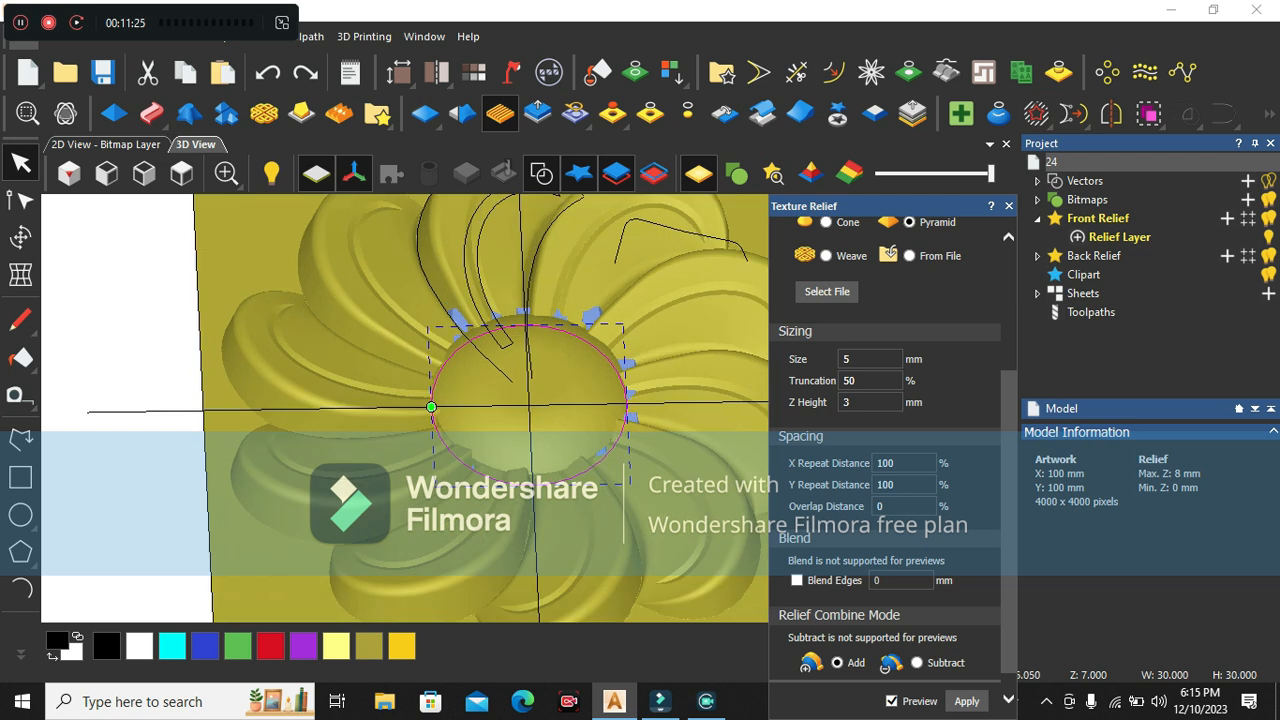
scroll(529, 405, up, 2)
scroll(893, 560, down, 1)
click(892, 701)
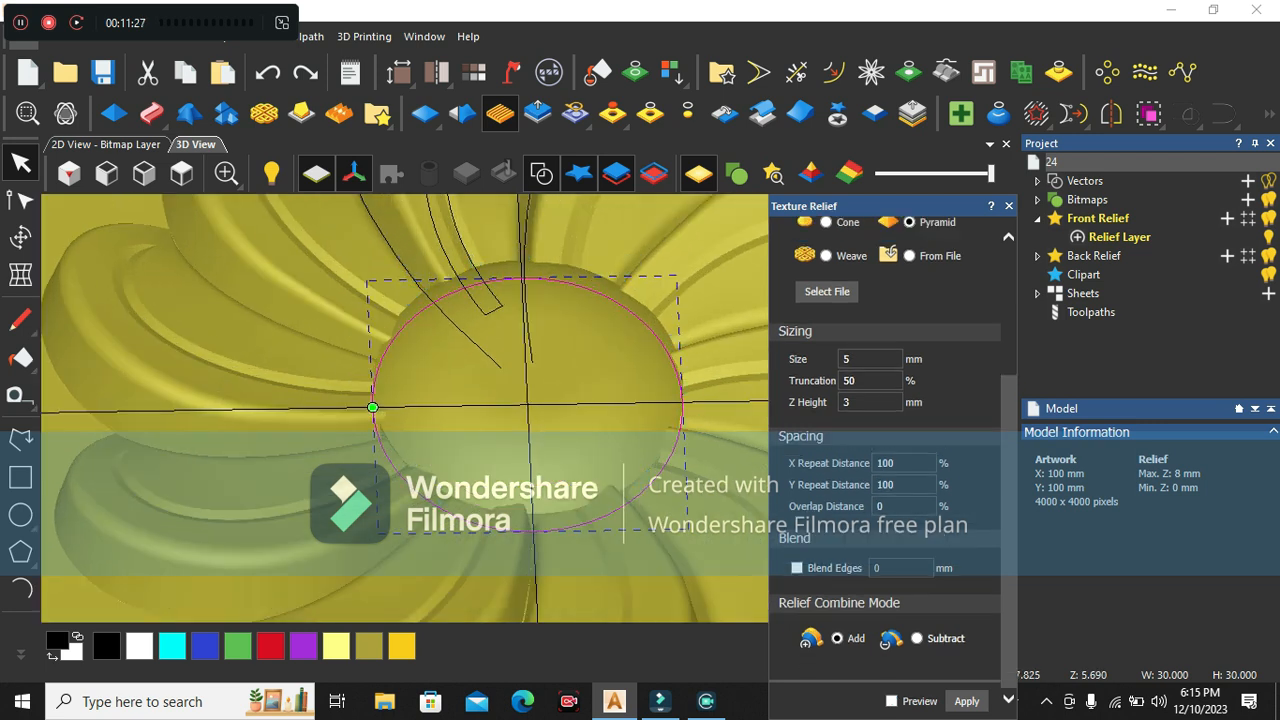
click(966, 701)
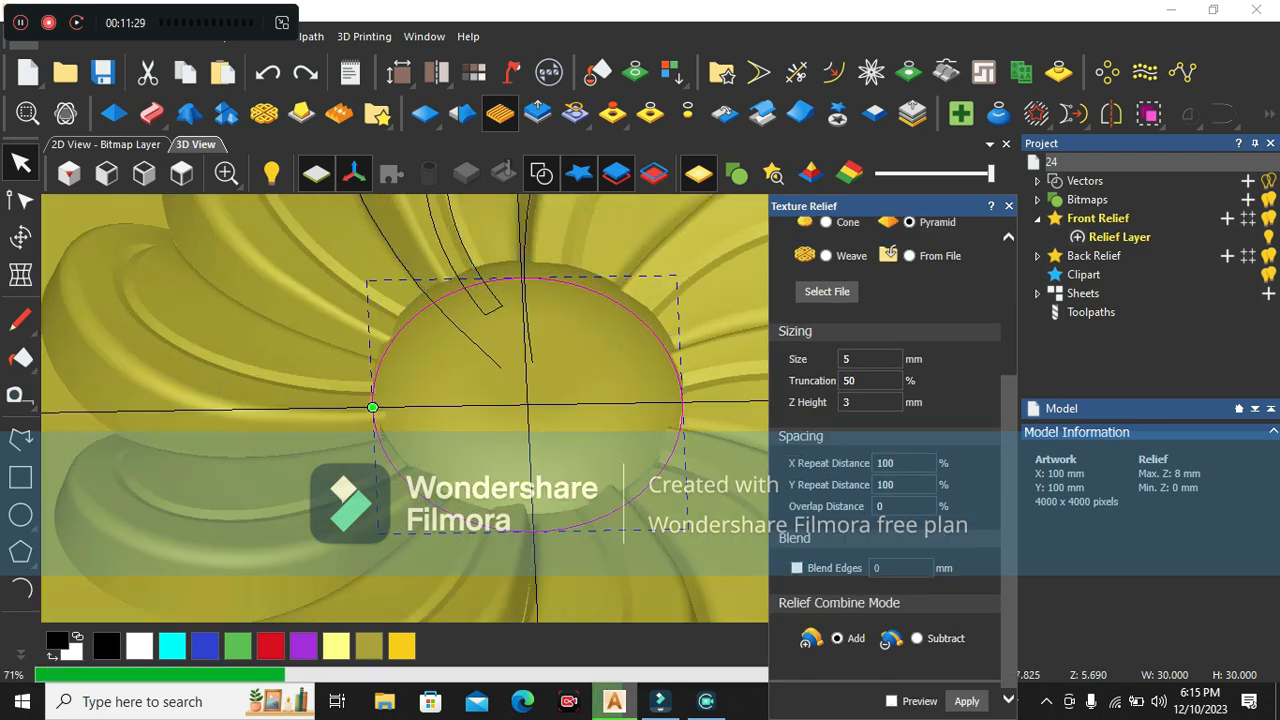
- Inspect the pyramids in the centre from the front and at an angle, and undo the 3 mm texture
scroll(513, 416, up, 4)
middle_drag(513, 416, 508, 255)
click(144, 173)
scroll(550, 376, up, 4)
scroll(522, 432, up, 2)
scroll(550, 400, down, 2)
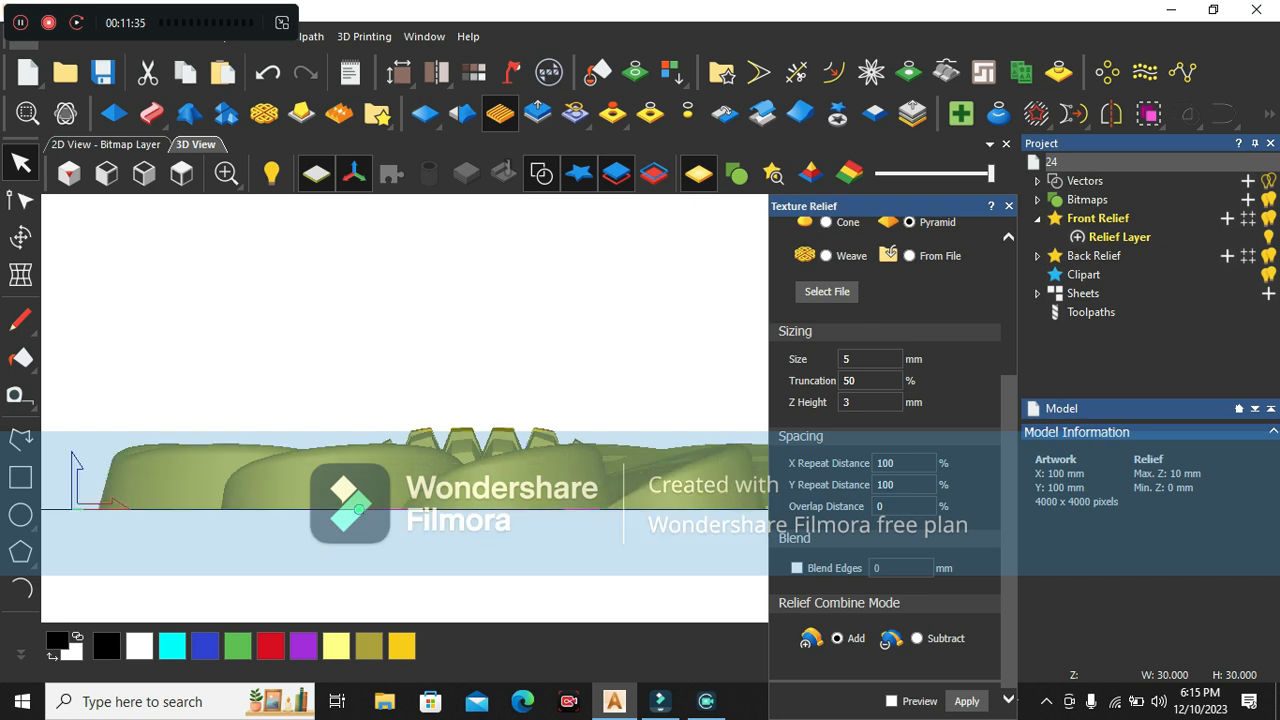
scroll(510, 415, up, 2)
middle_drag(510, 415, 496, 480)
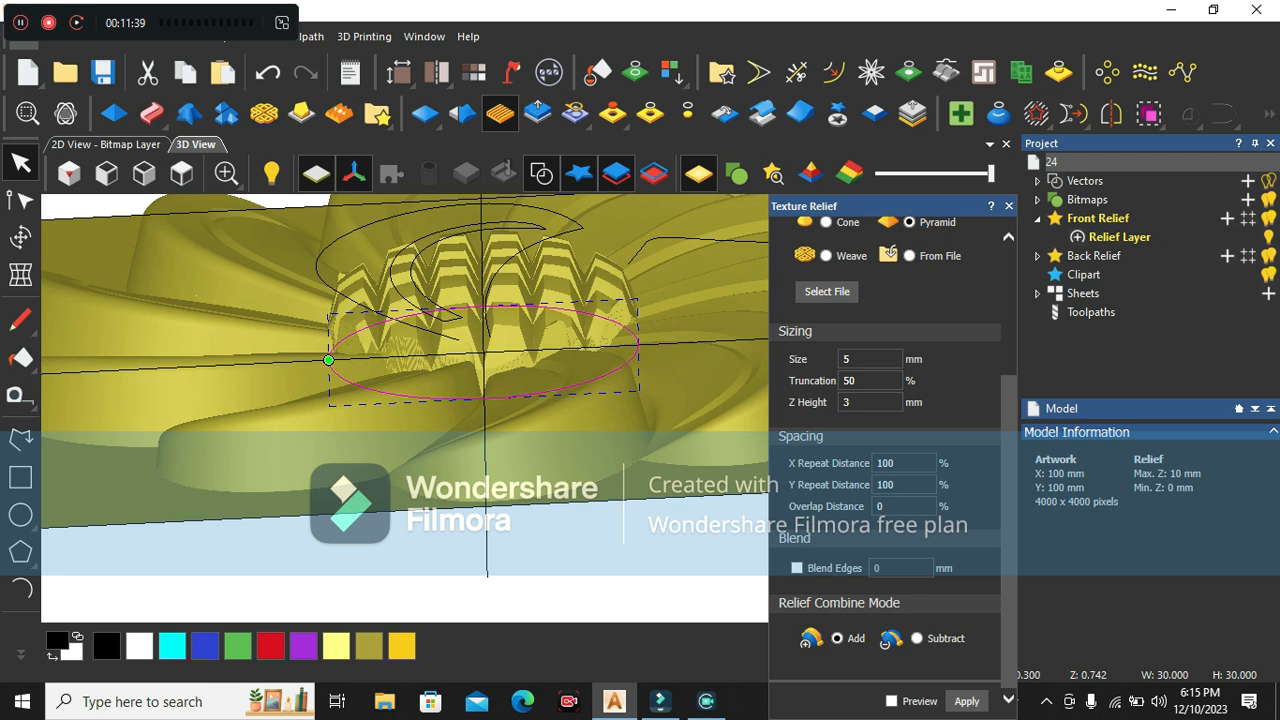
key(ctrl+z)
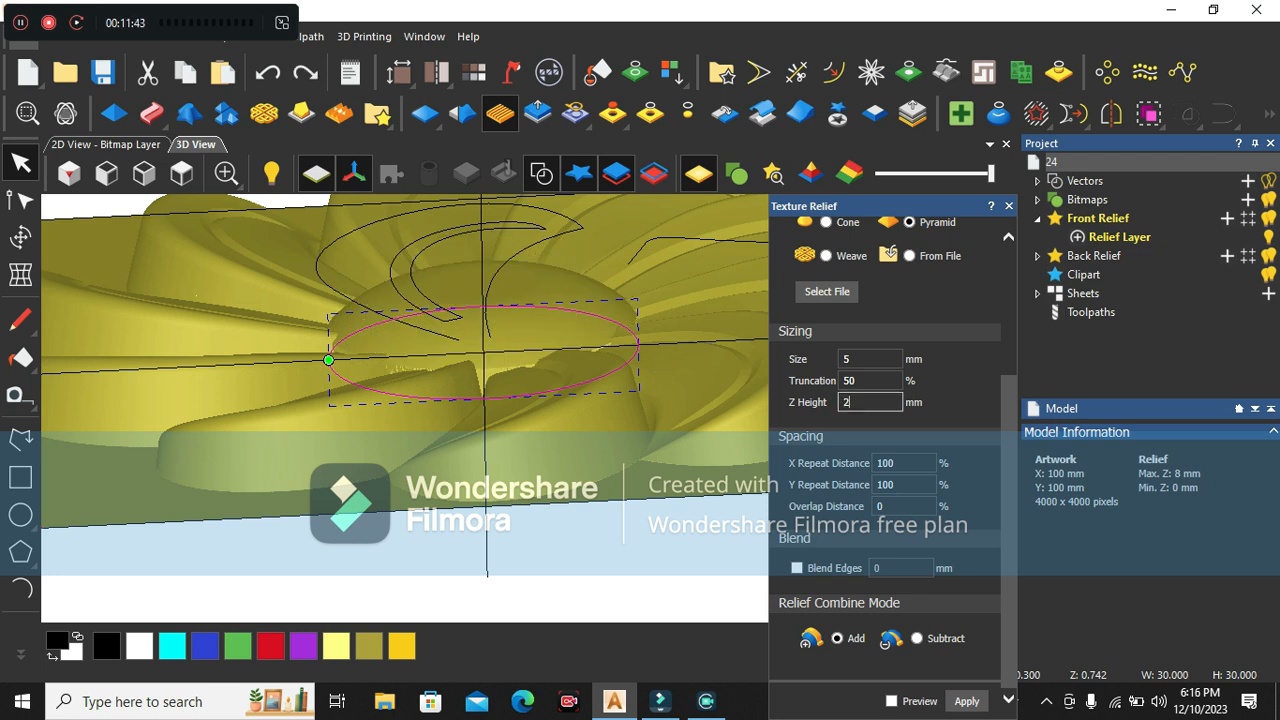
- Try the pyramid texture inside the centre circle with Z height 2 mm, check it from the front, and undo it
key(Return)
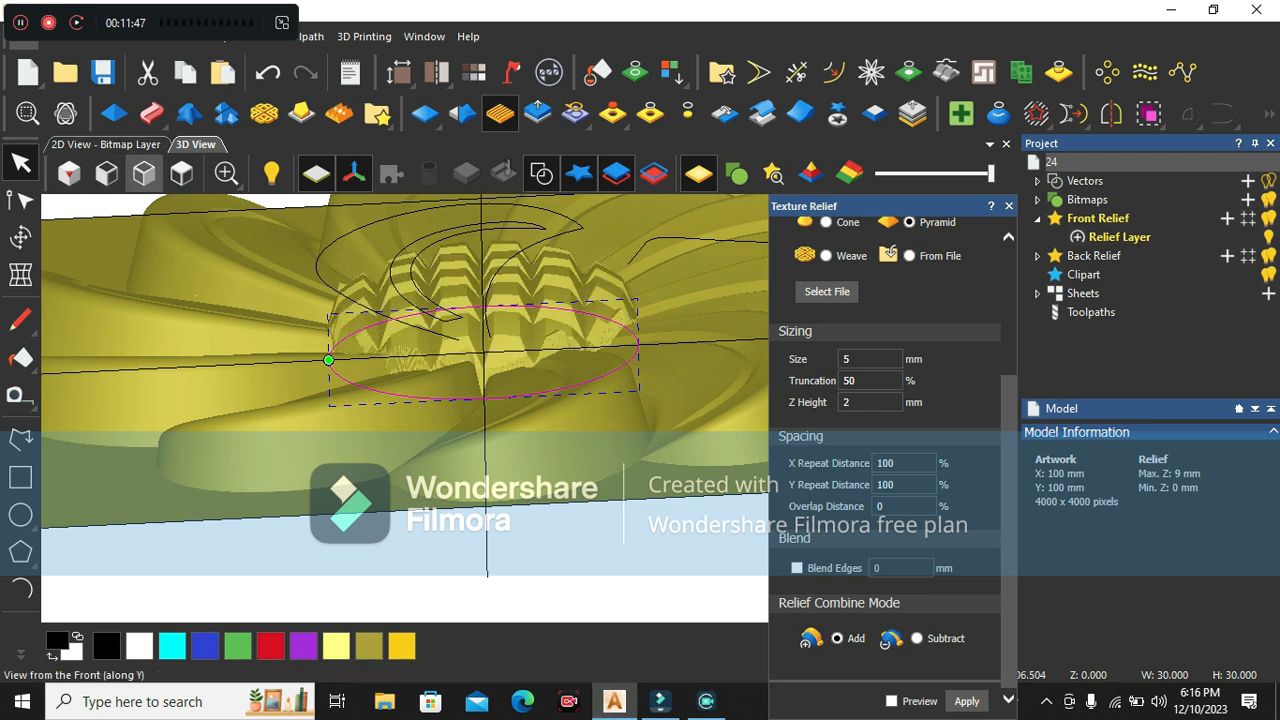
click(143, 173)
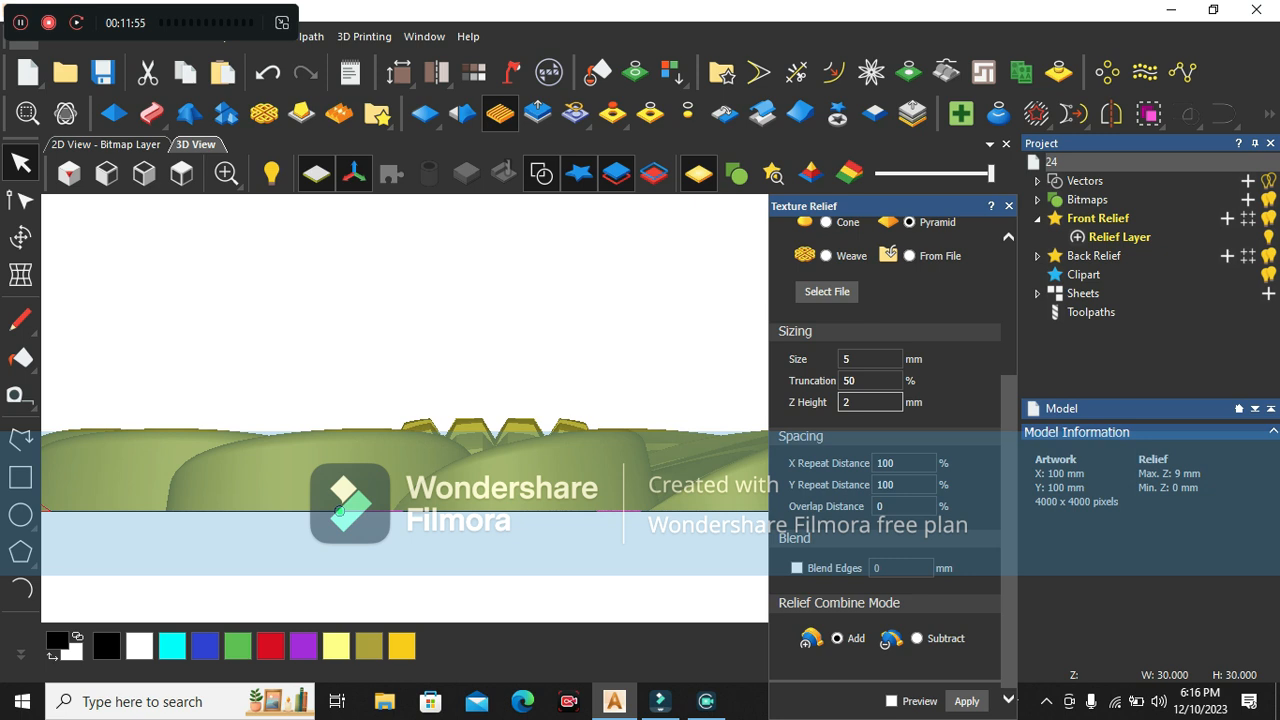
key(ctrl+z)
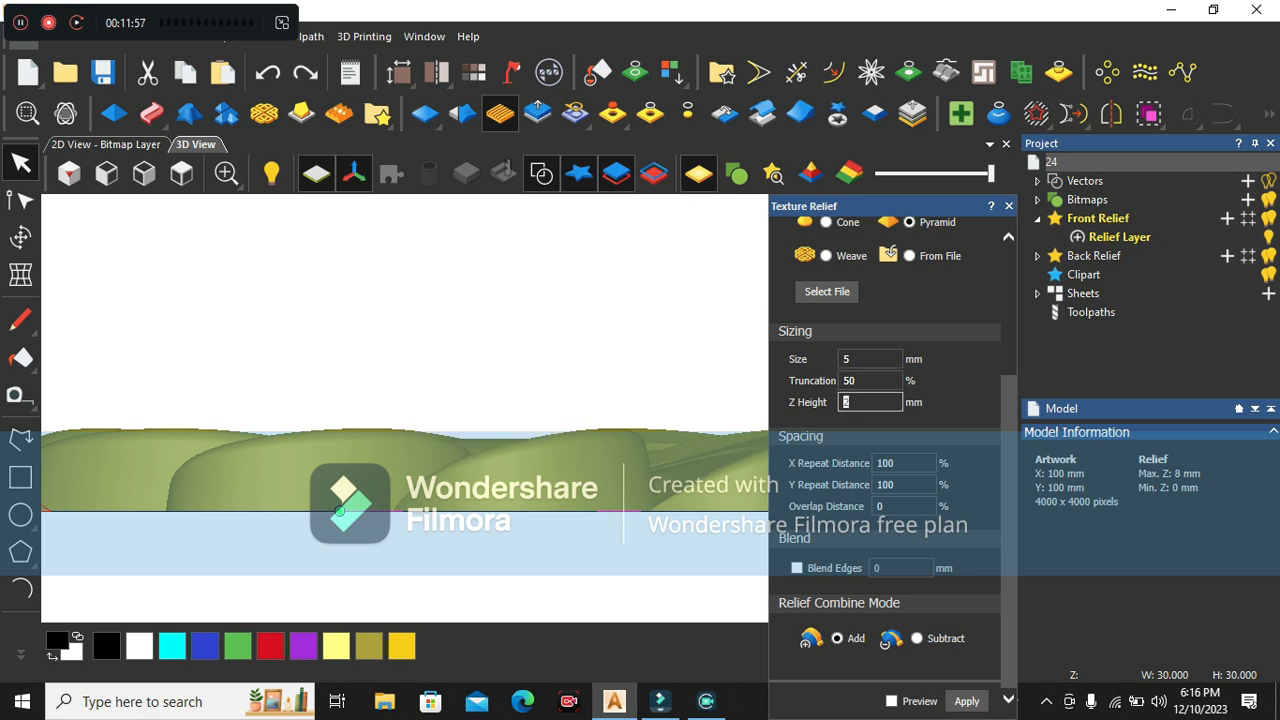
- Apply the pyramid texture inside the centre circle with Z height 1 mm and examine the result from above
key(Return)
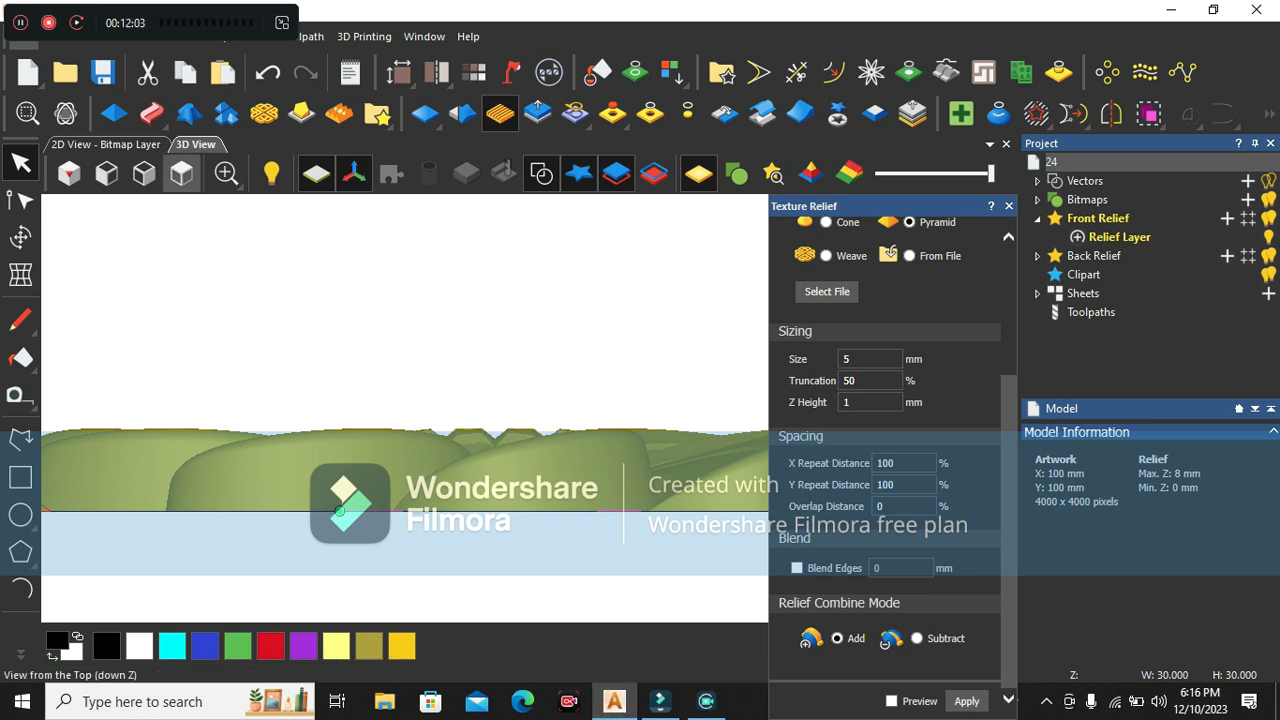
click(181, 173)
scroll(514, 412, up, 8)
mouse_move(514, 412)
middle_down()
mouse_move(460, 330)
mouse_move(540, 340)
mouse_move(530, 400)
middle_up()
scroll(253, 611, down, 6)
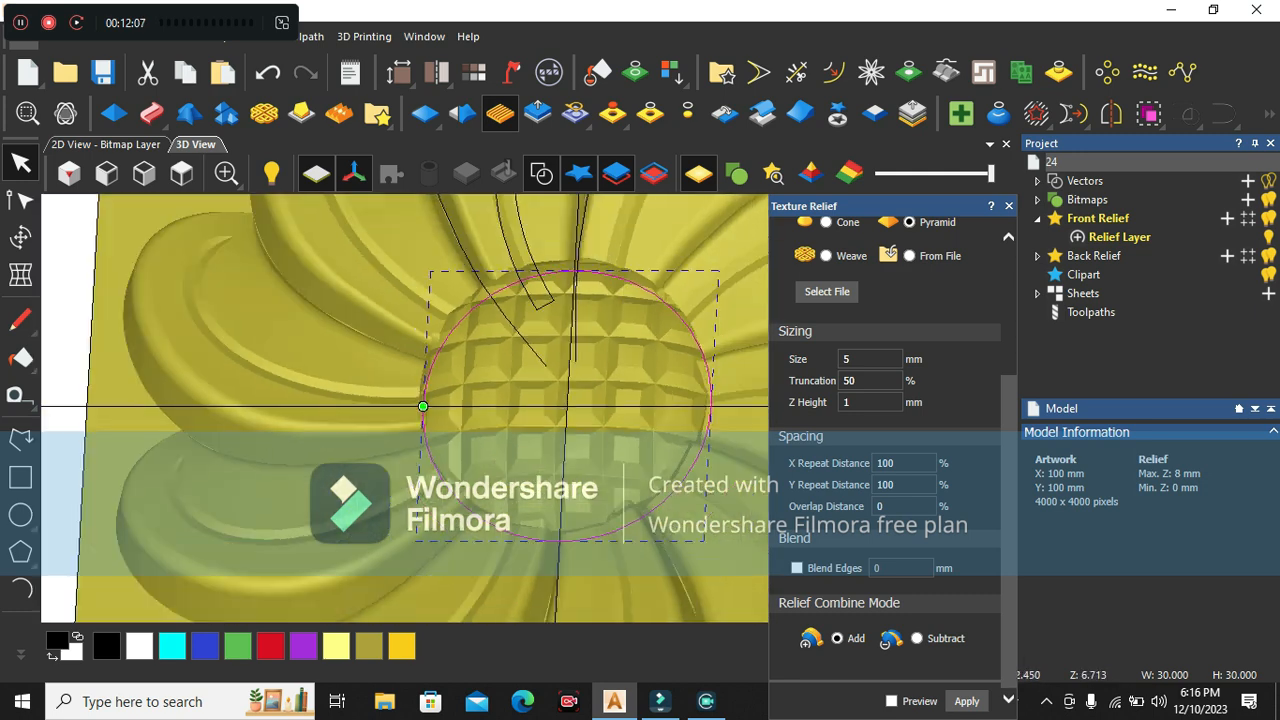
scroll(253, 611, down, 5)
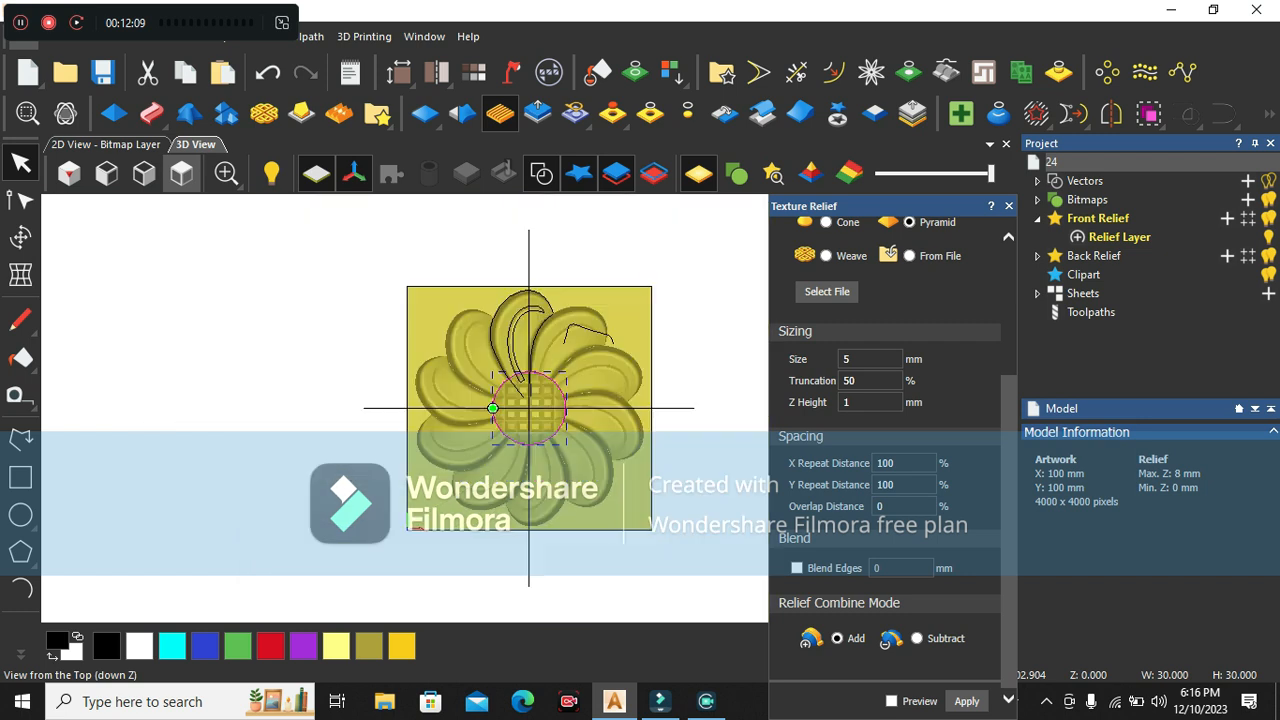
scroll(253, 611, up, 8)
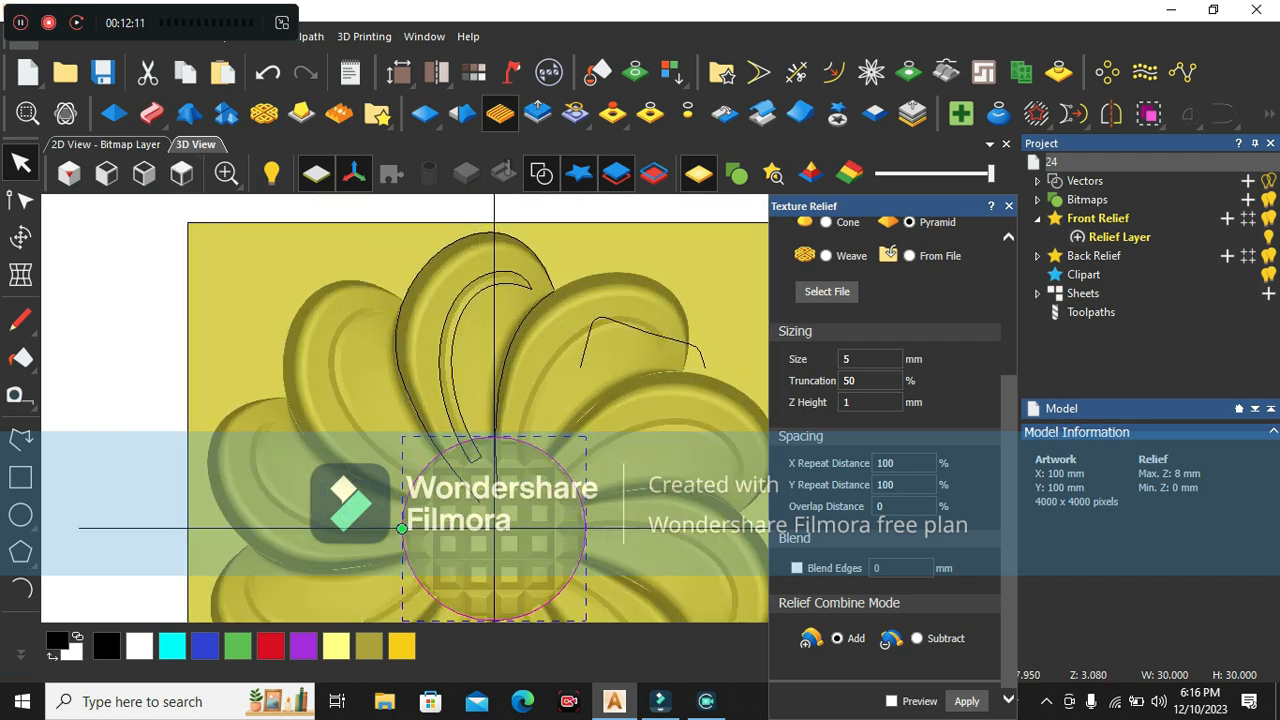
scroll(557, 283, up, 2)
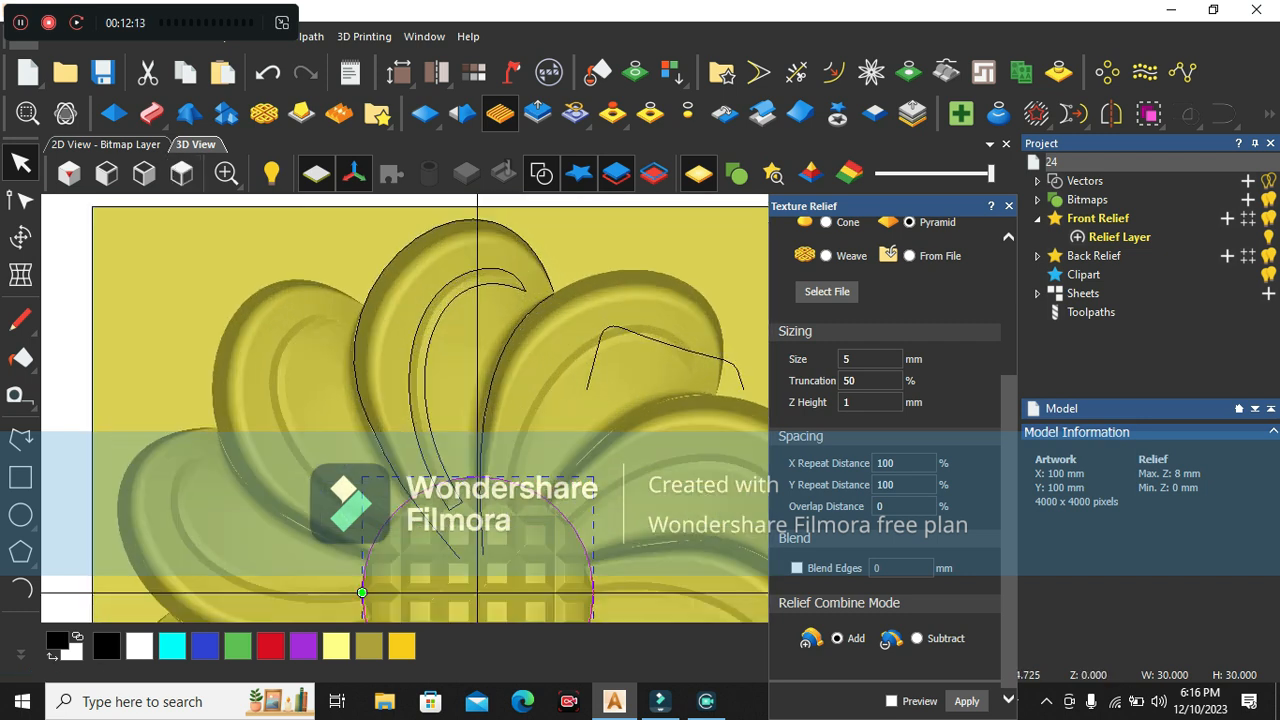
- Close the Texture Relief settings, show the whole model from the top and save it
click(1008, 205)
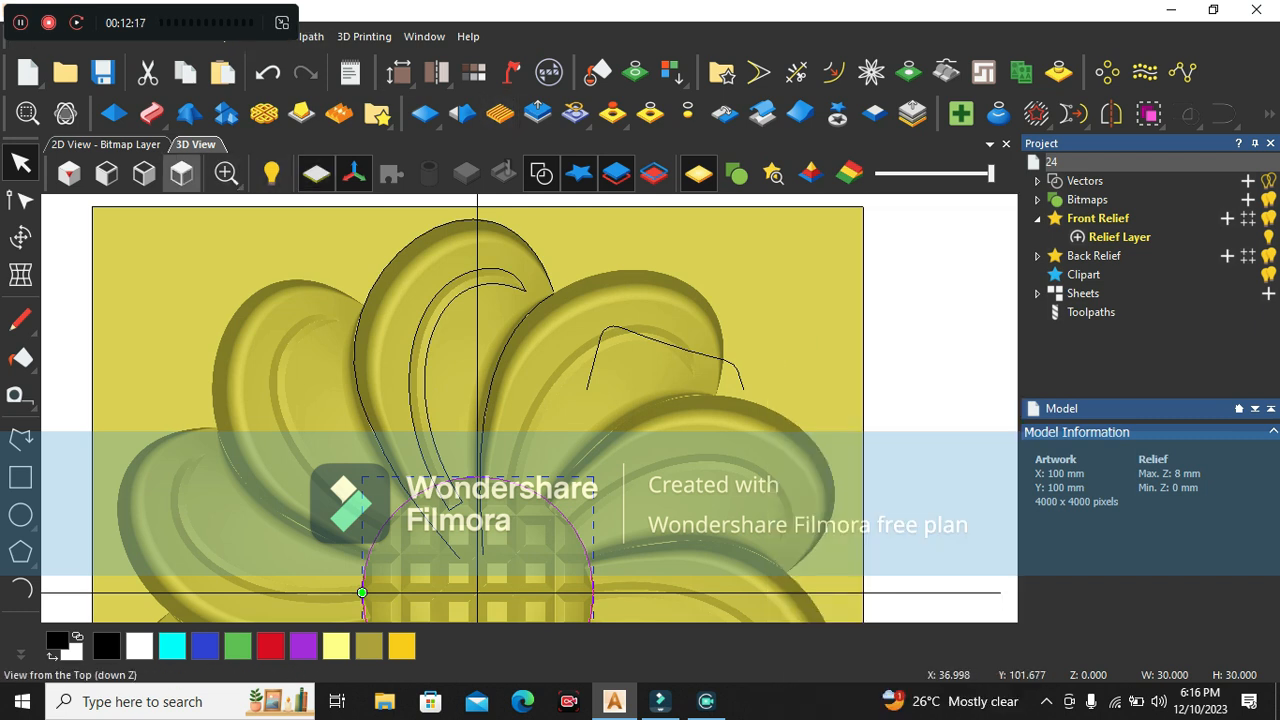
click(181, 173)
key(ctrl+s)
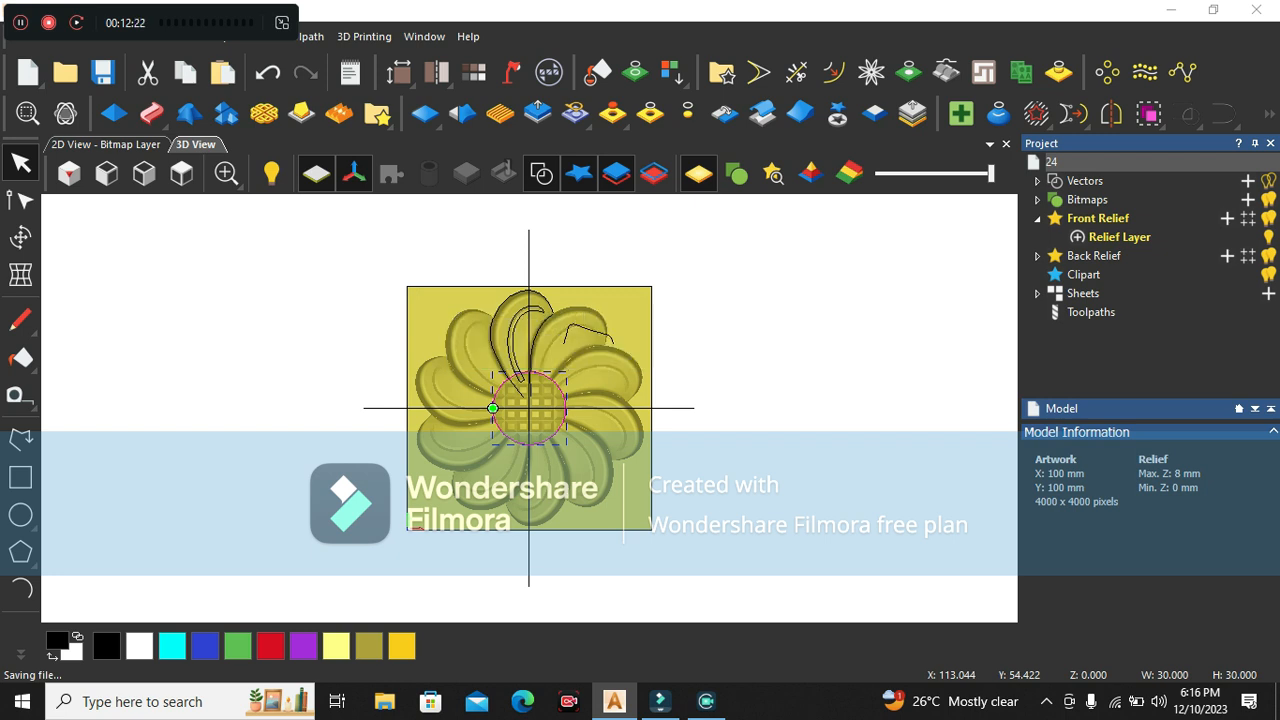
- Delete the horizontal and vertical guide lines crossing at the flower's centre
click(682, 408)
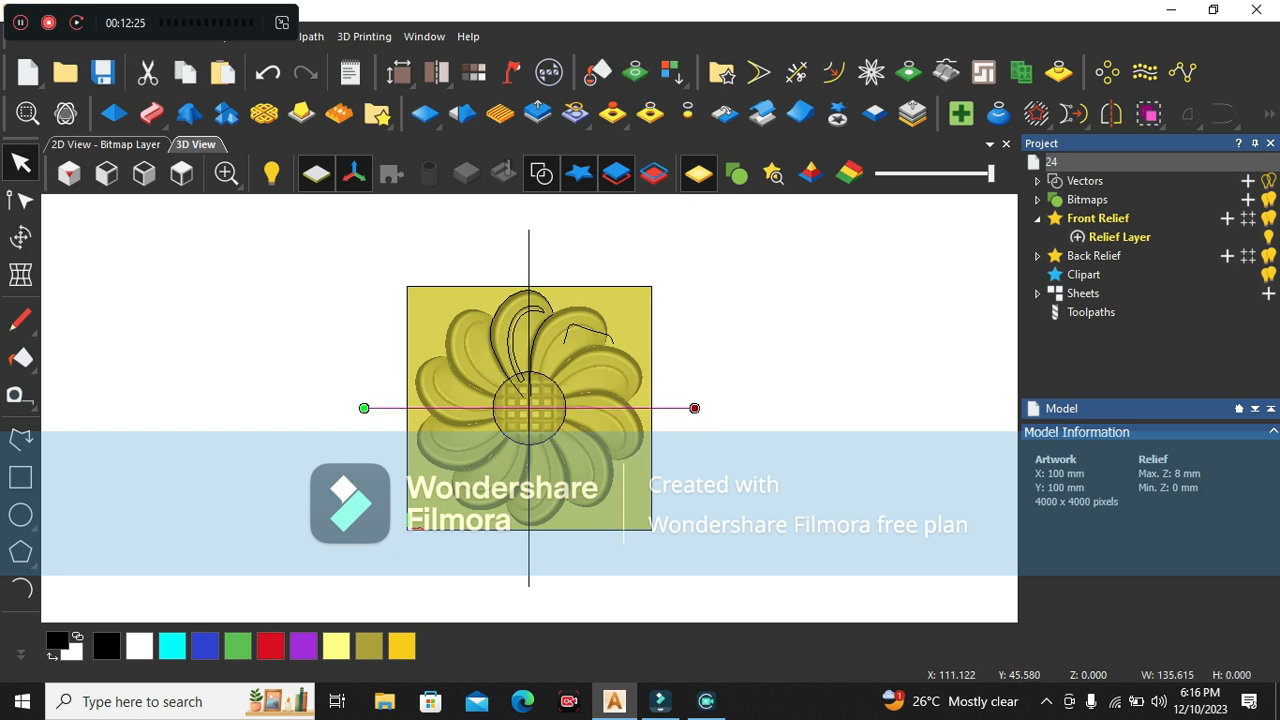
key(Delete)
click(529, 238)
key(Delete)
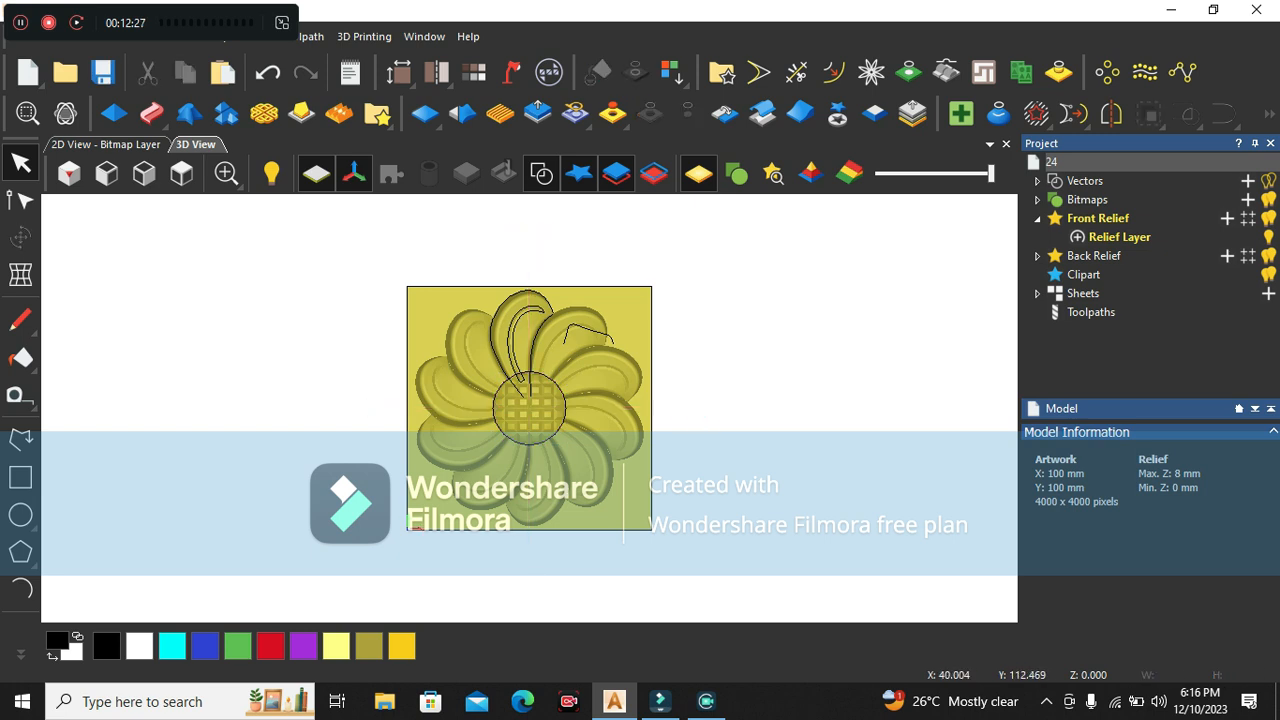
- Examine the finished flower relief in an isometric view and save the model again
click(106, 173)
click(68, 173)
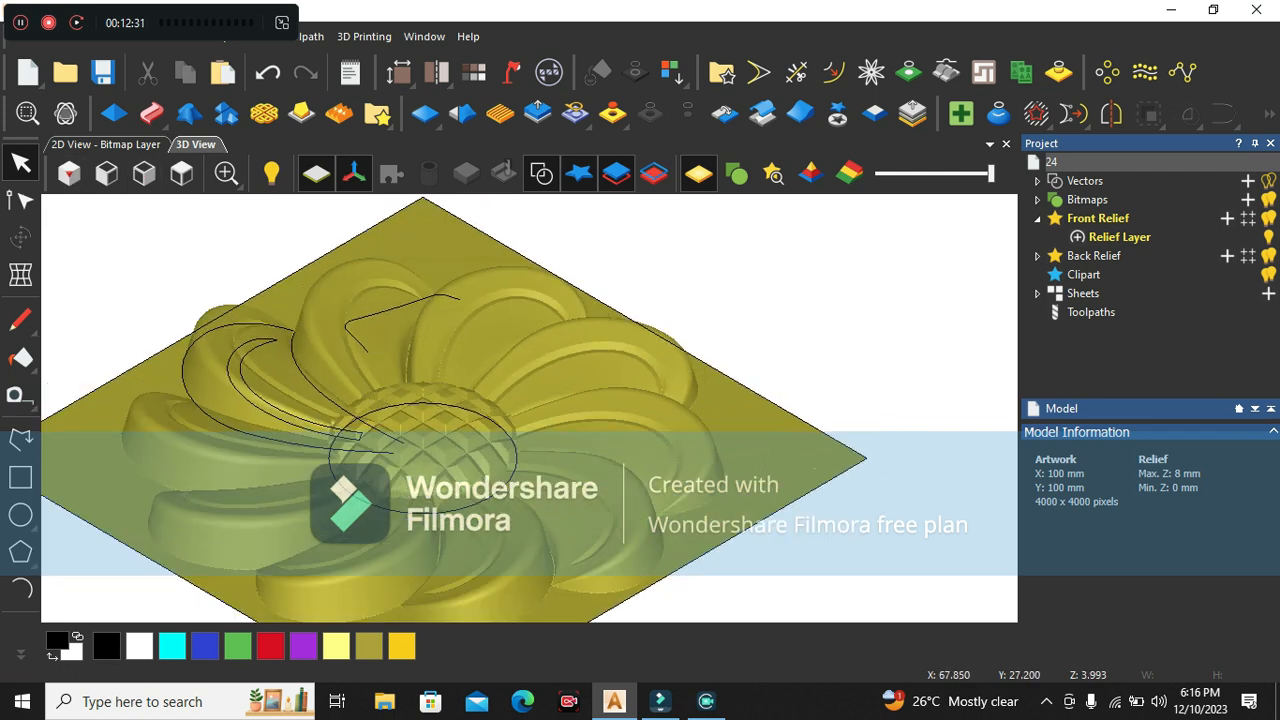
drag(600, 400, 415, 360)
scroll(480, 410, up, 2)
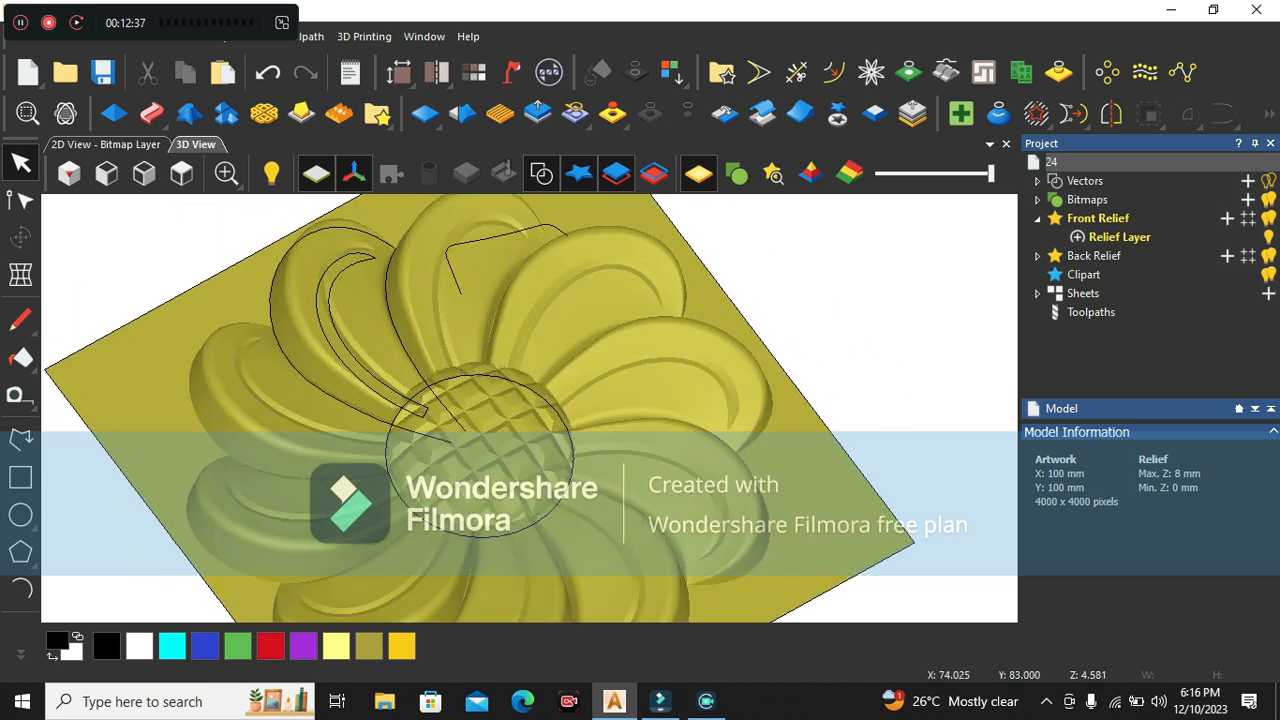
scroll(530, 408, down, 1)
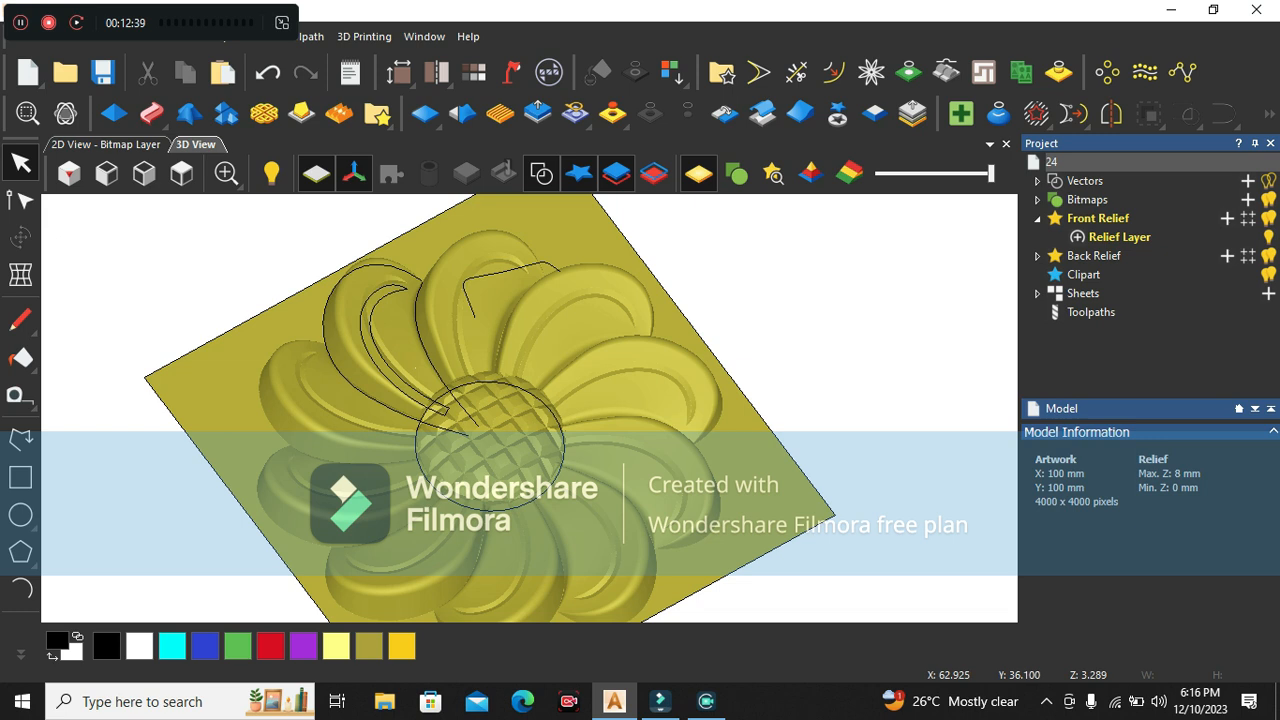
mouse_move(500, 400)
mouse_down()
mouse_move(485, 375)
mouse_move(500, 390)
mouse_up()
key(ctrl+s)
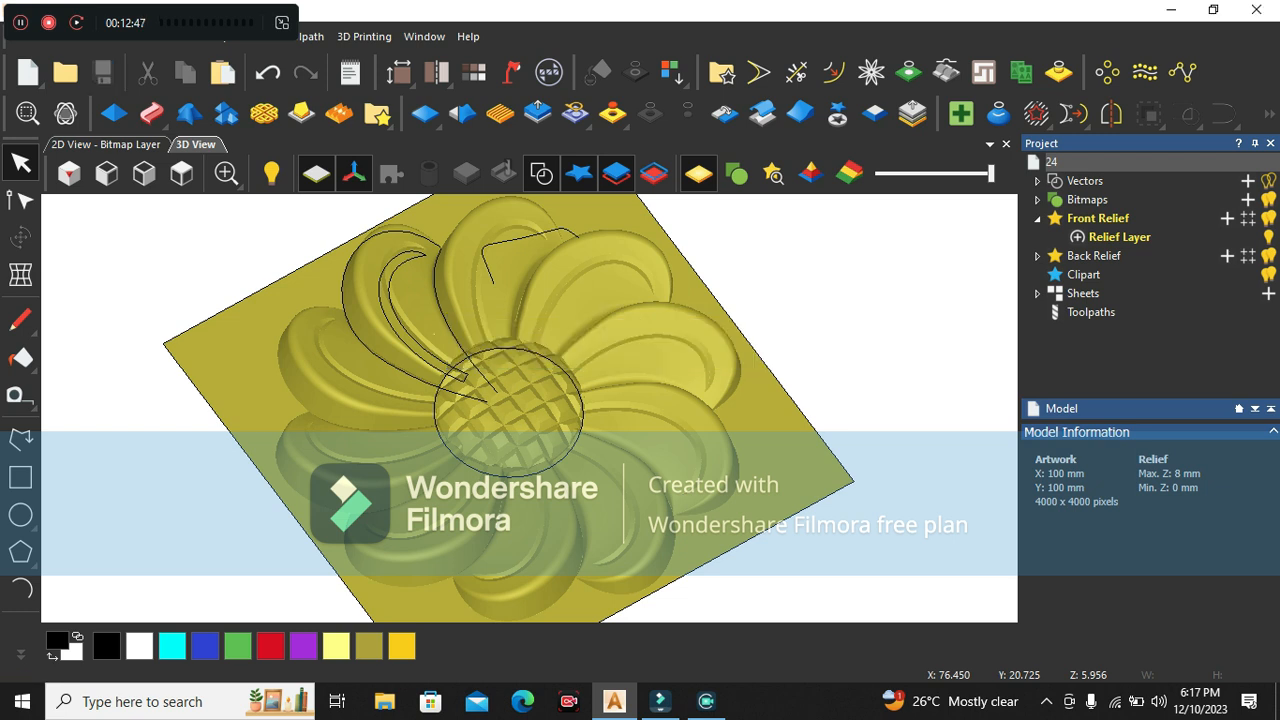
click(150, 701)
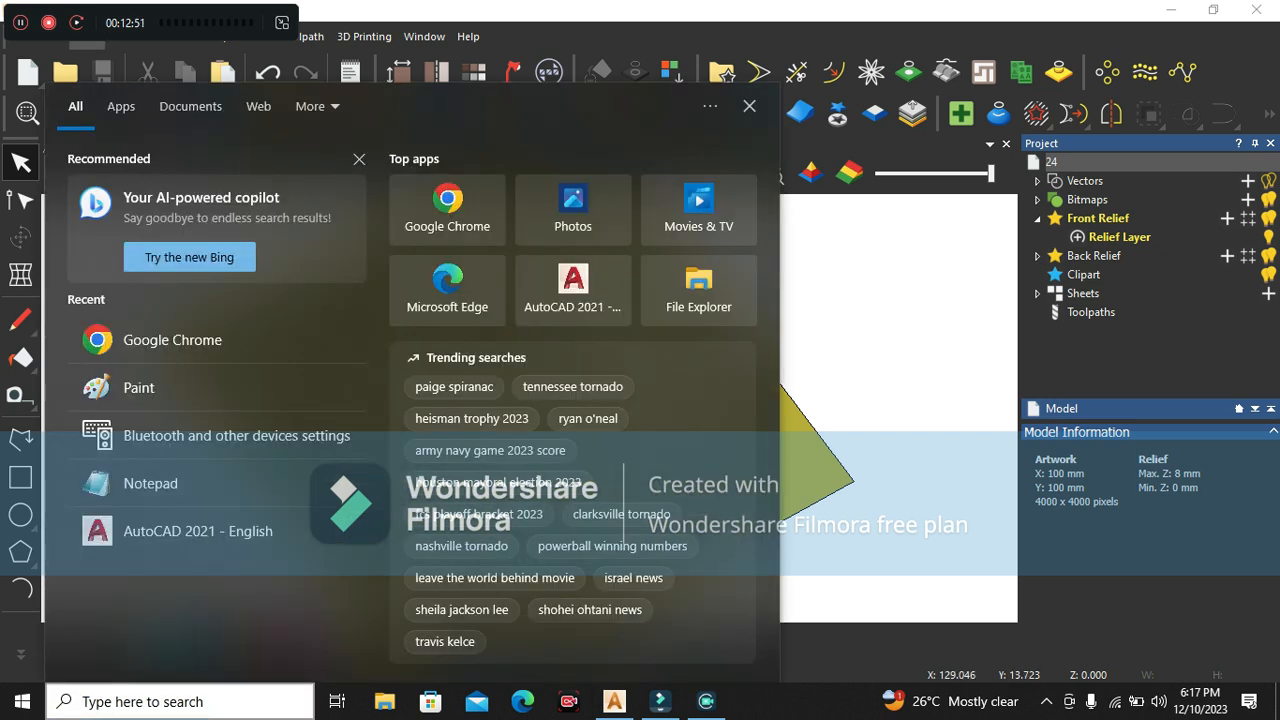
key(Escape)
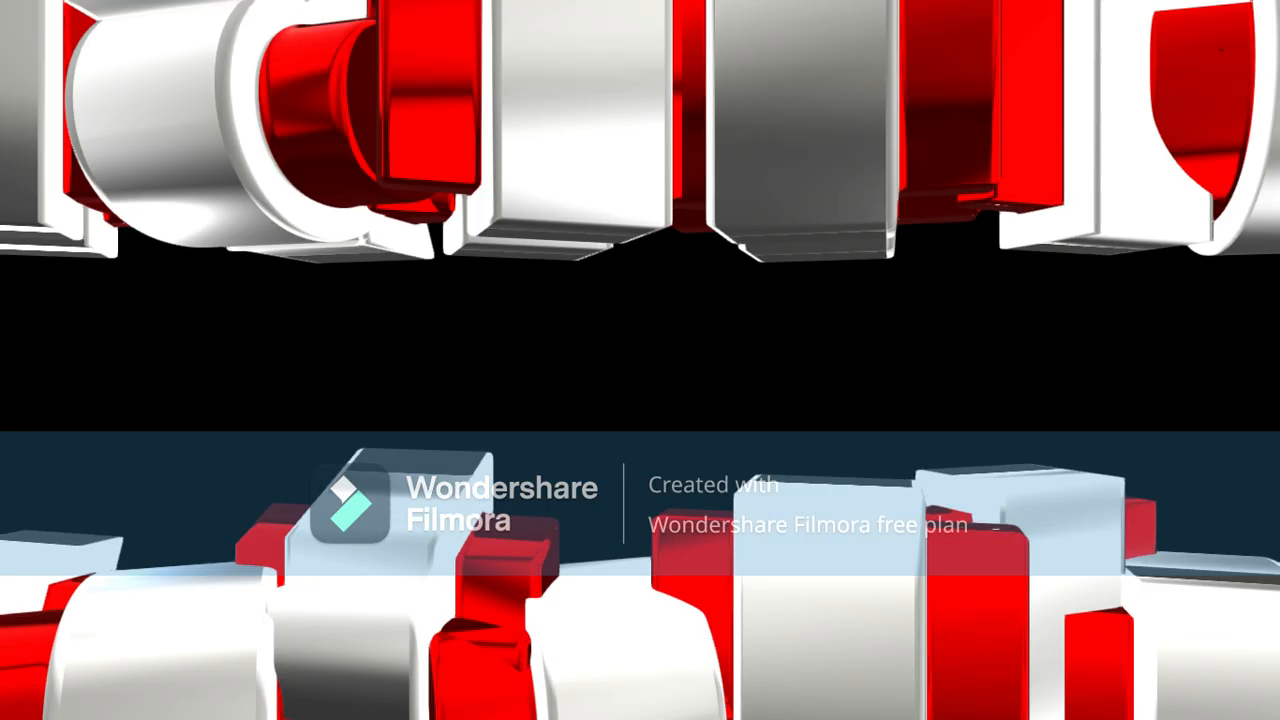